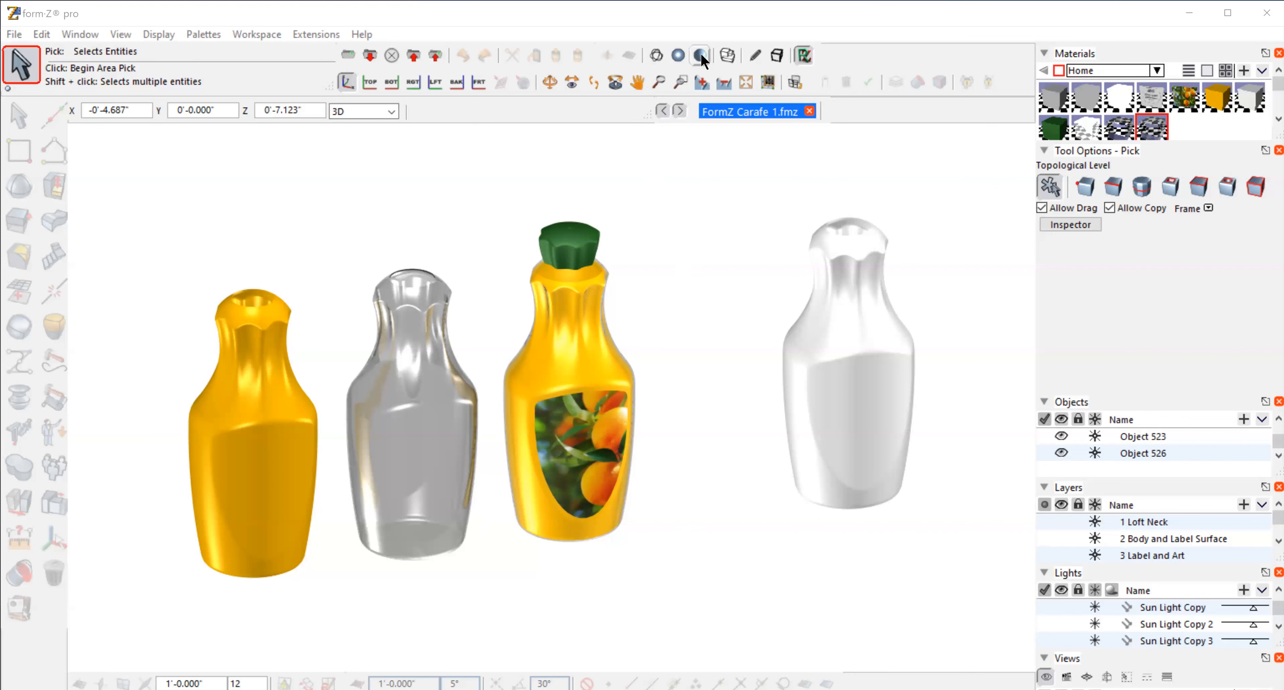
- Display the model as wireframe in the front view, framed on the neck of the rightmost carafe
click(677, 55)
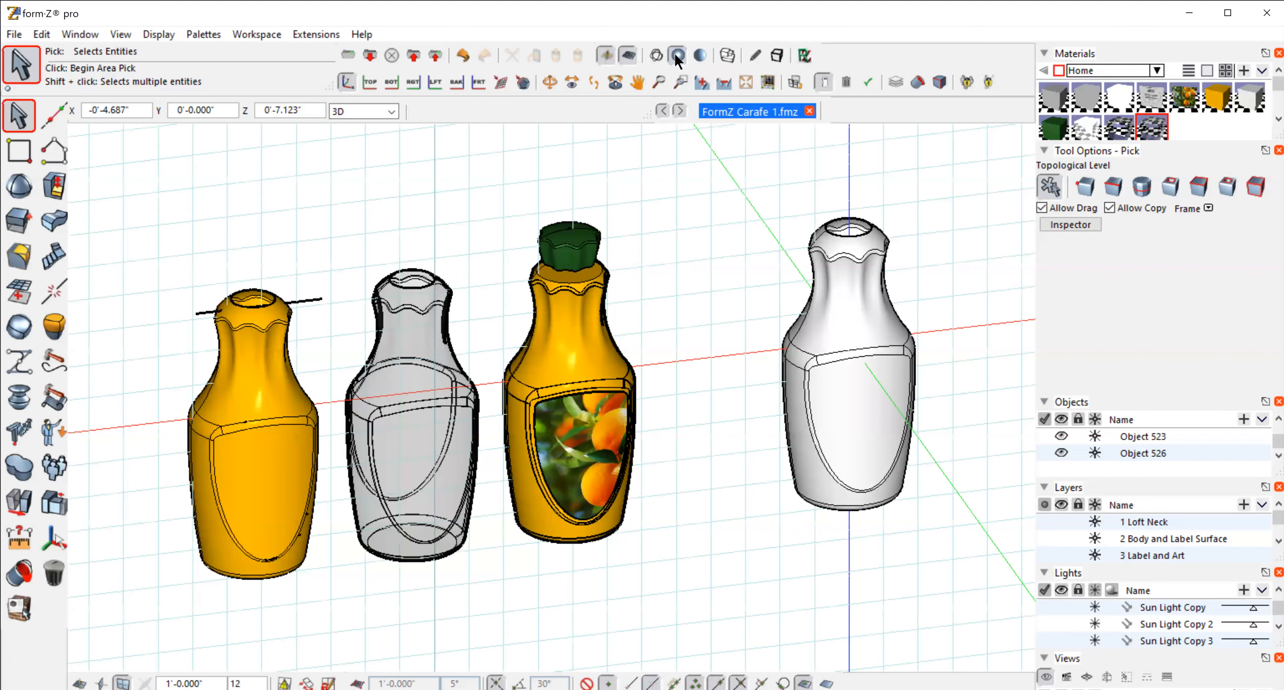
click(656, 55)
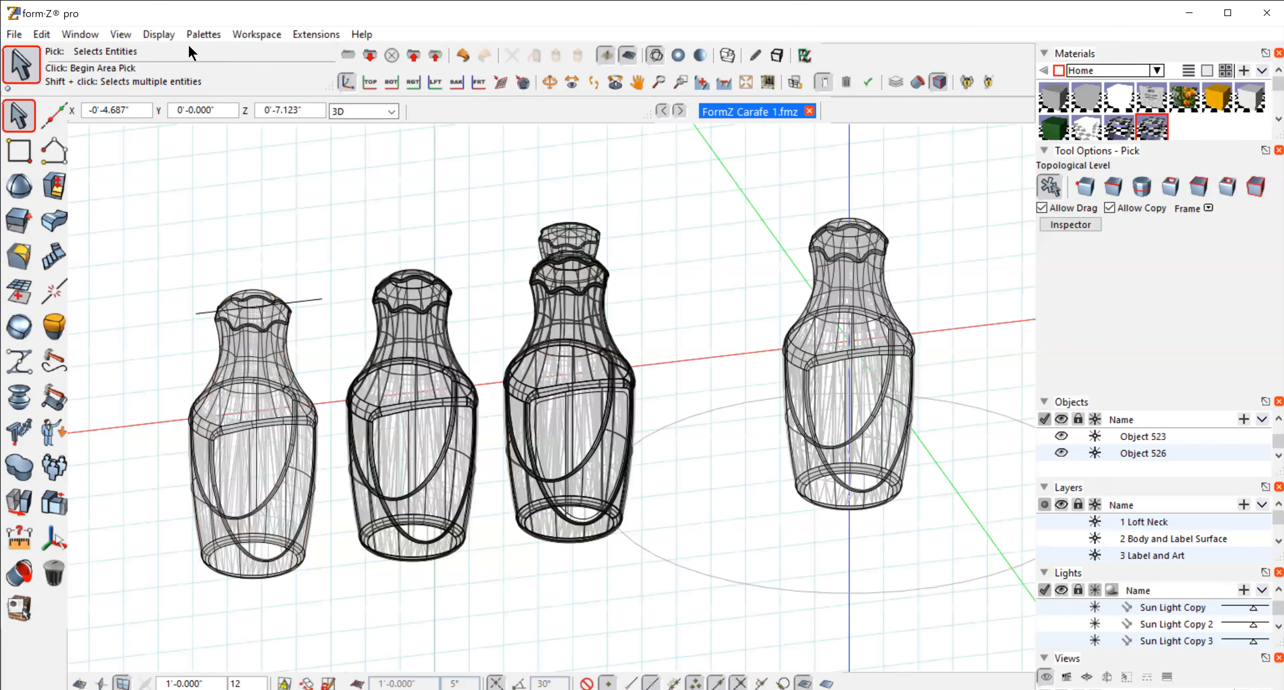
click(121, 35)
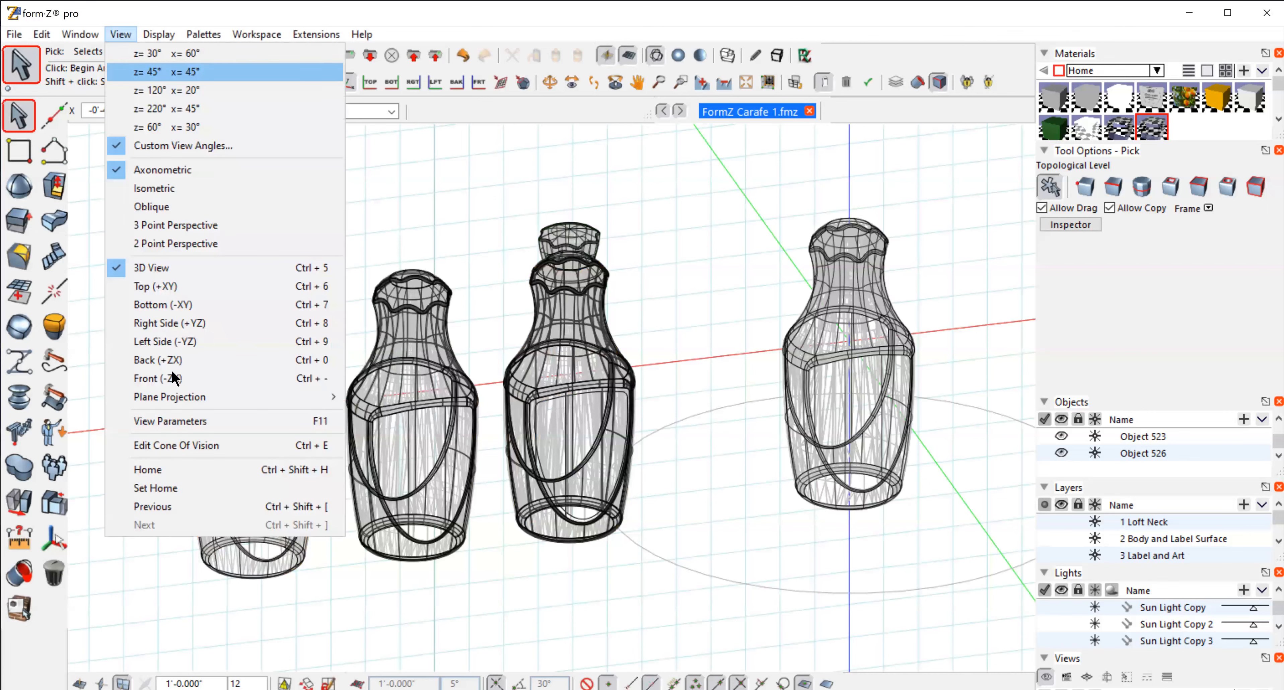
click(140, 379)
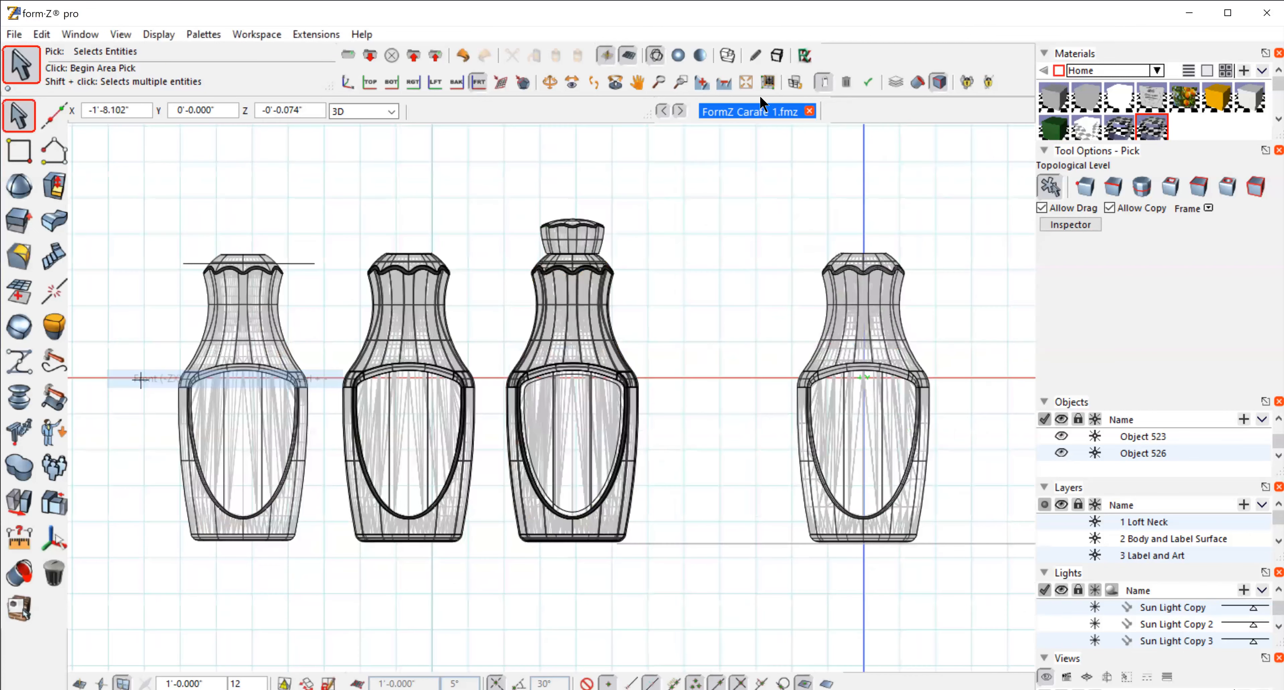
click(680, 81)
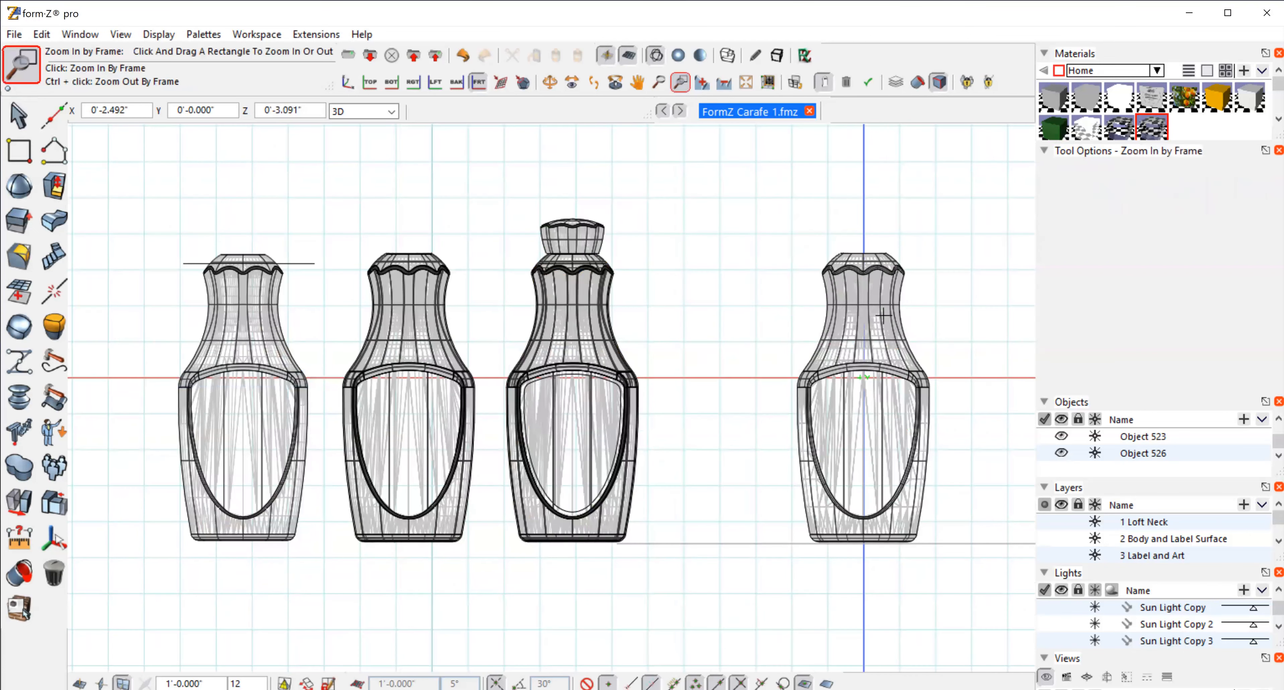
drag(862, 296, 957, 250)
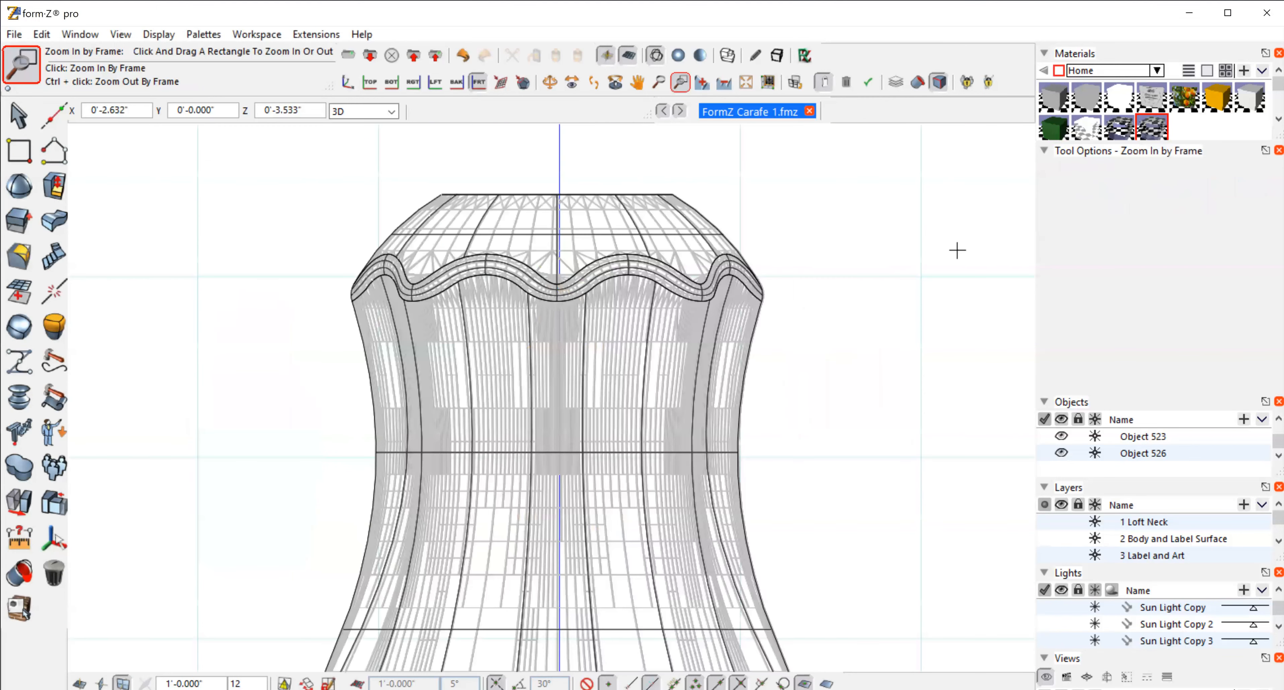
- Create an inner offset copy of the rightmost carafe with Offset Surface, using an offset of 0.040 inch
click(16, 118)
mouse_move(53, 149)
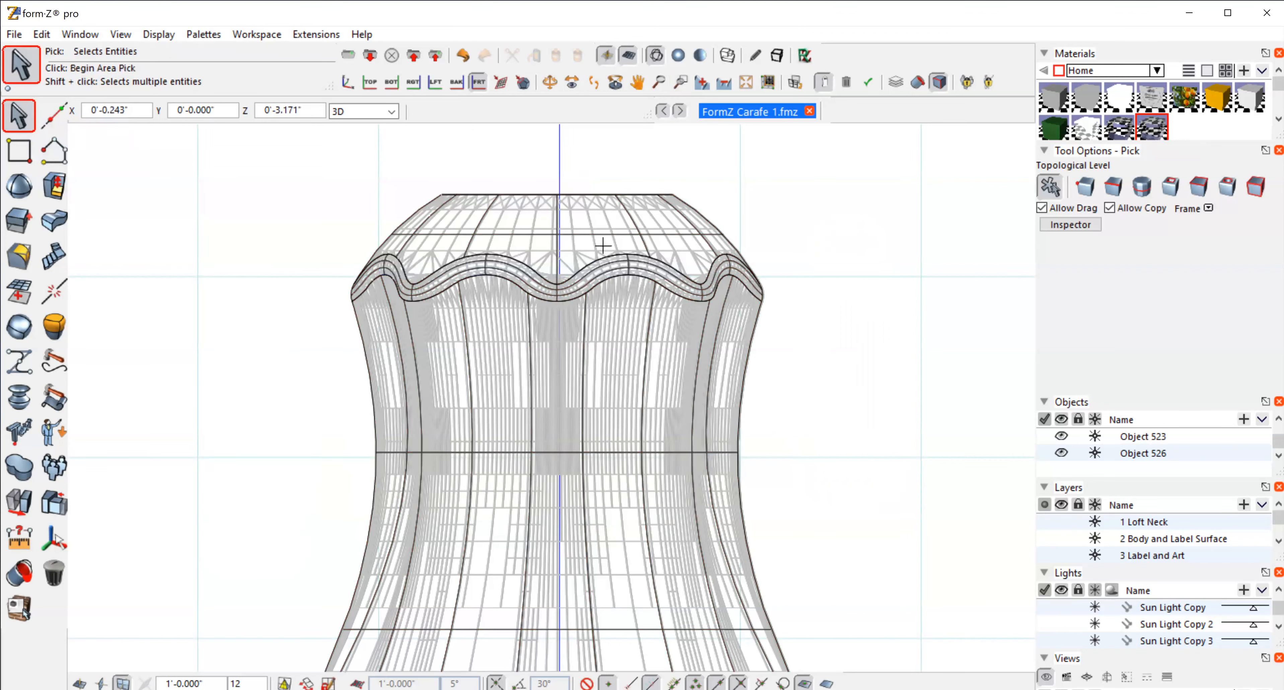
click(631, 219)
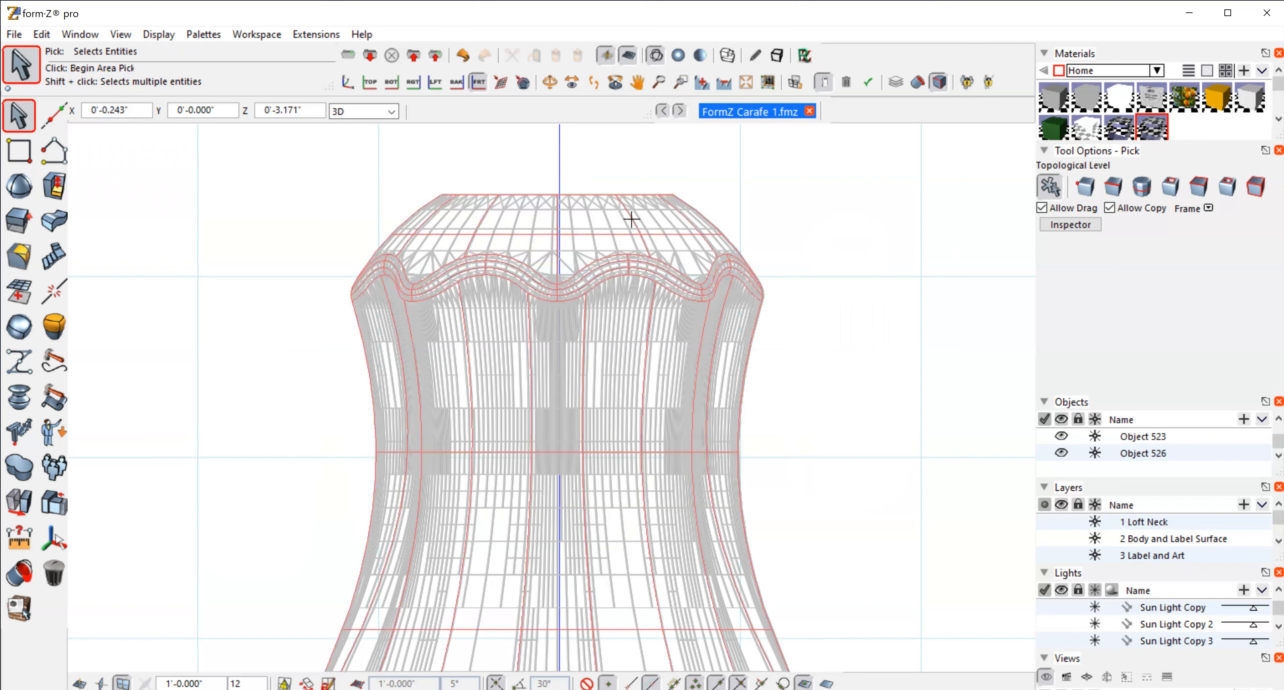
click(758, 181)
click(54, 224)
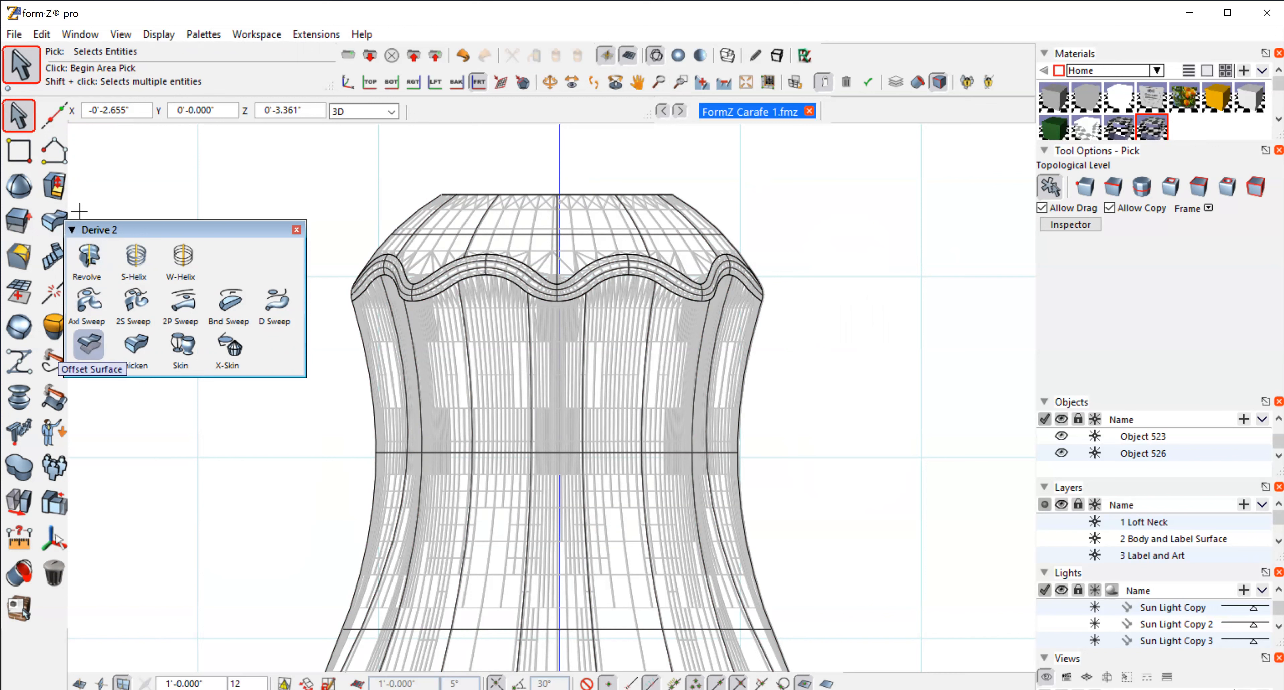
click(88, 345)
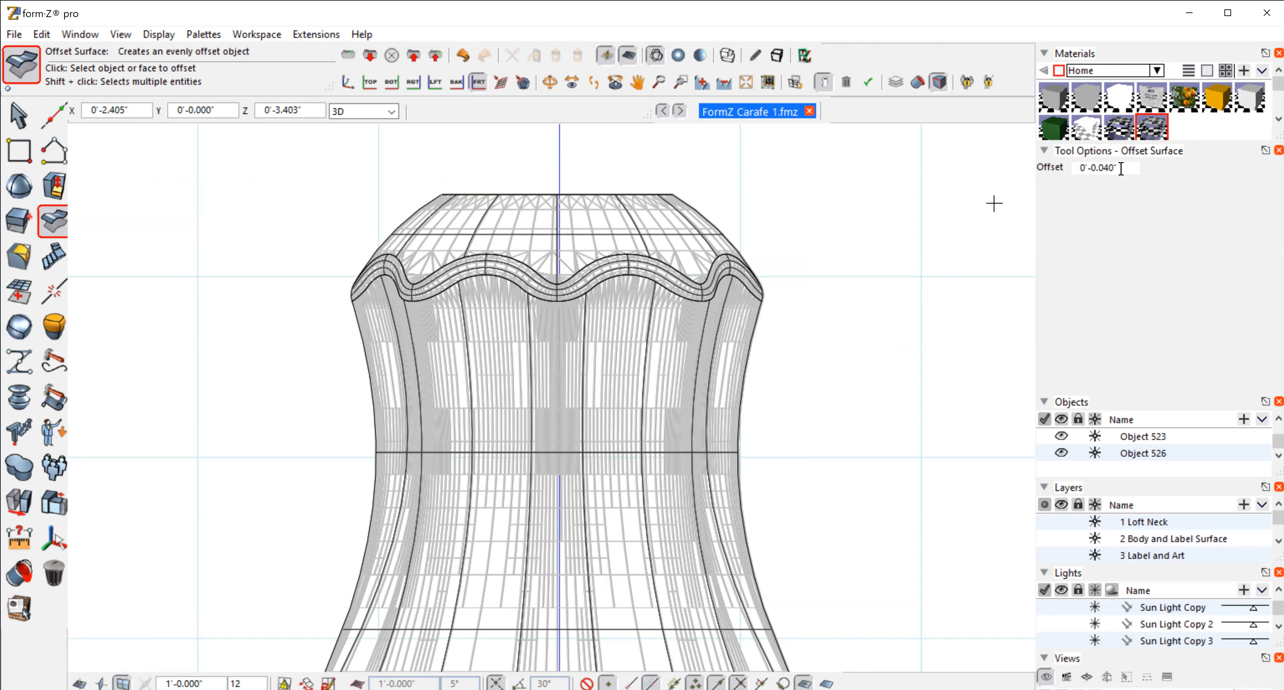
click(665, 341)
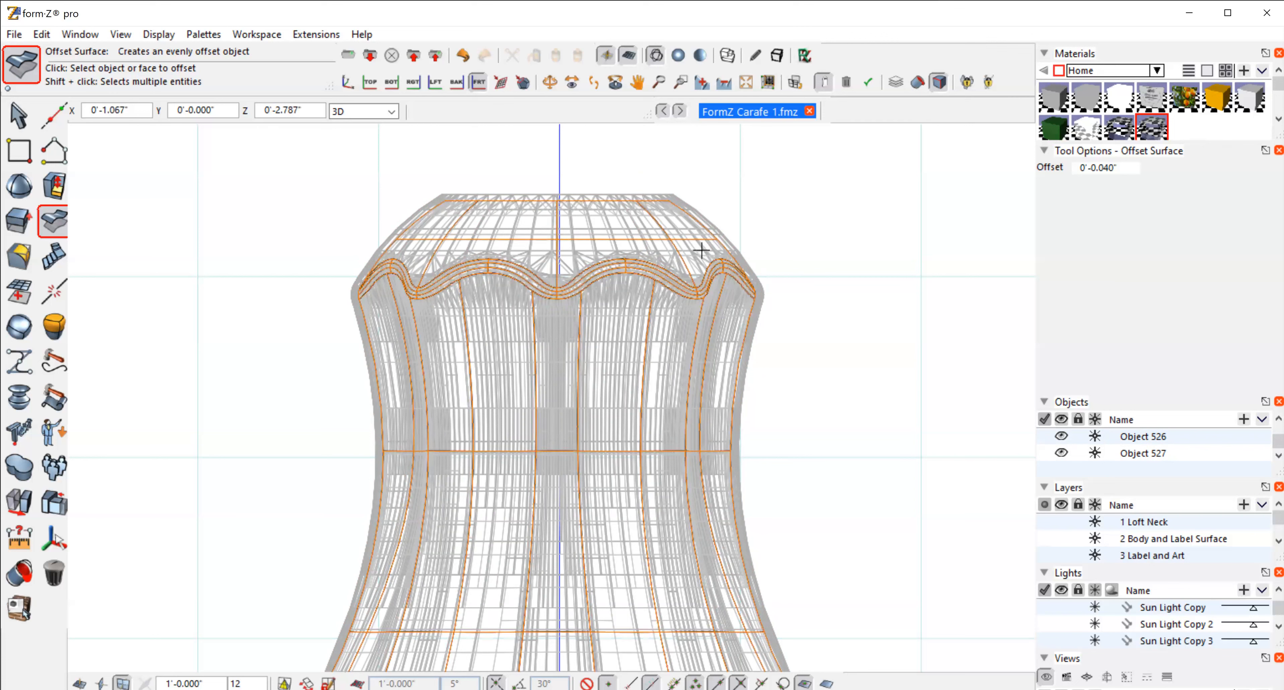
- Draw a horizontal vector line about 2.8 inches long across the carafe's neck above the wavy rim, extending past both sides
mouse_move(48, 160)
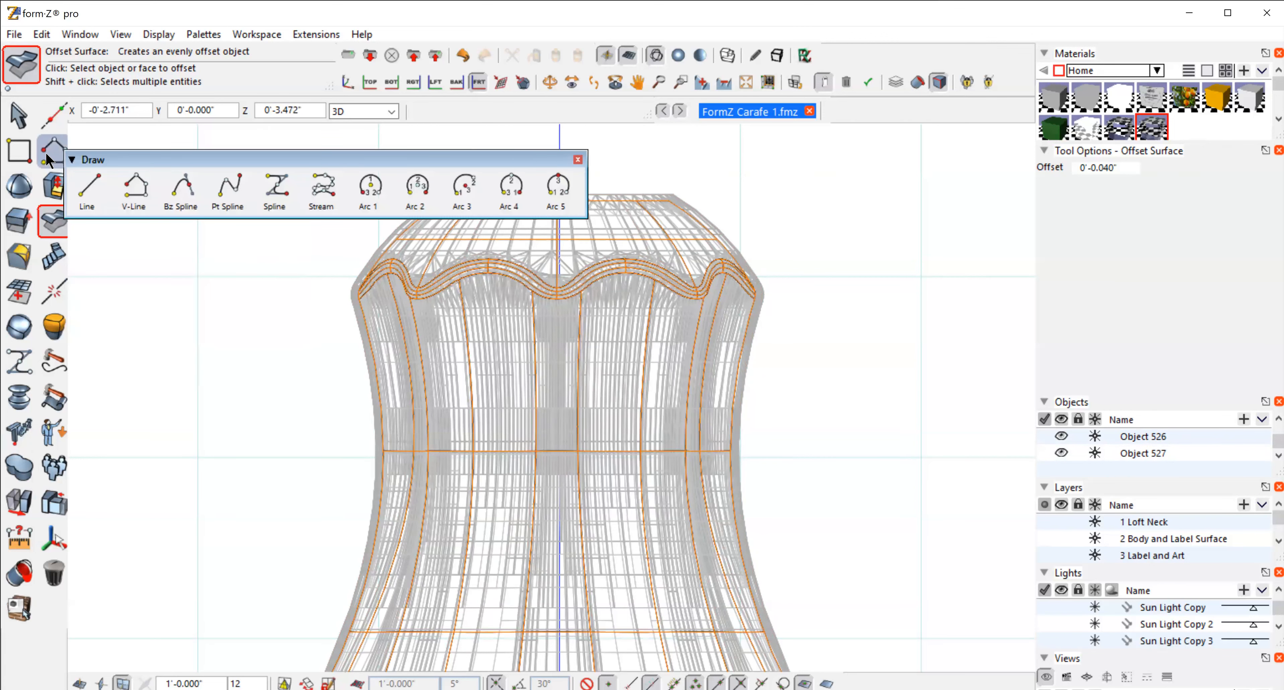
click(135, 186)
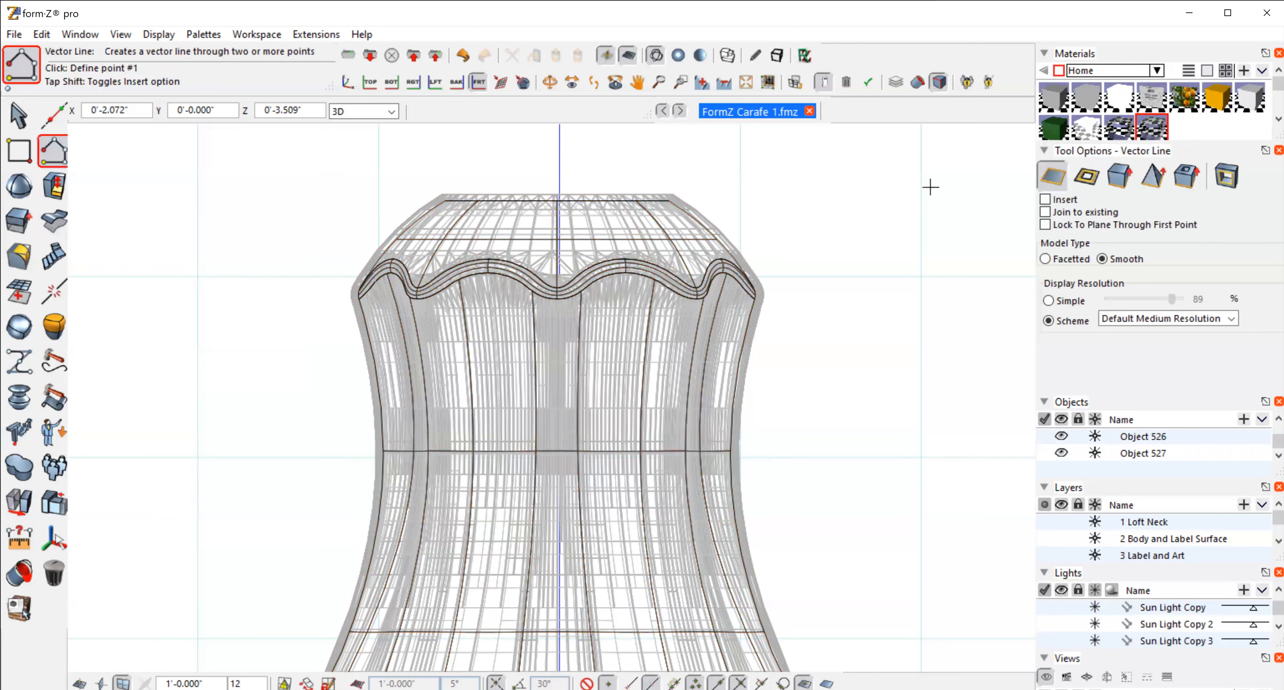
click(308, 236)
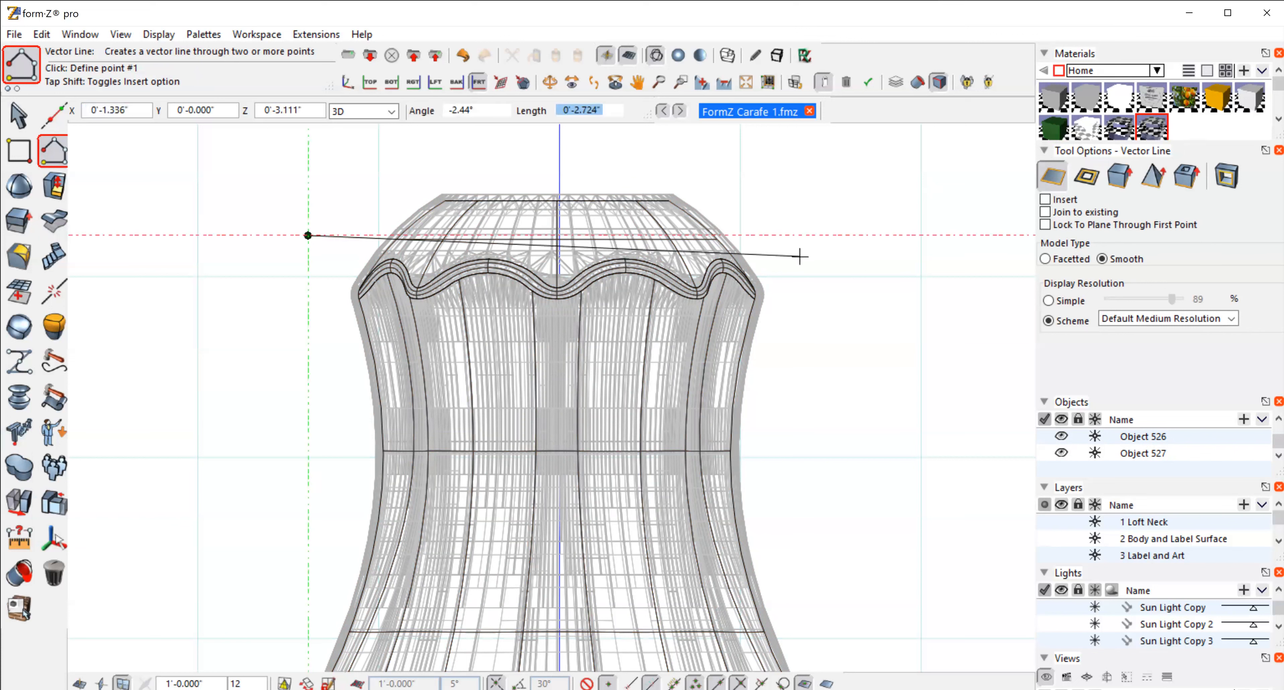
double_click(813, 236)
- Move the horizontal line straight down by about 0.08 inch so it sits just above the wavy rim, and deselect it
click(19, 117)
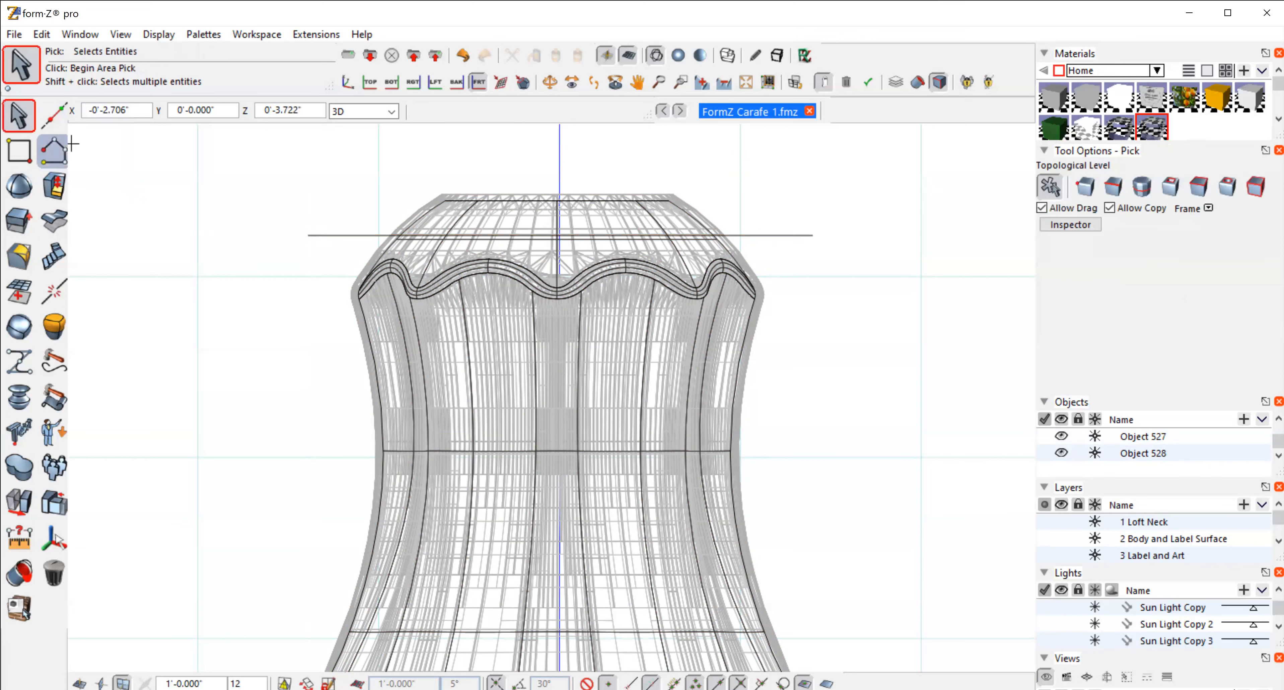
click(340, 237)
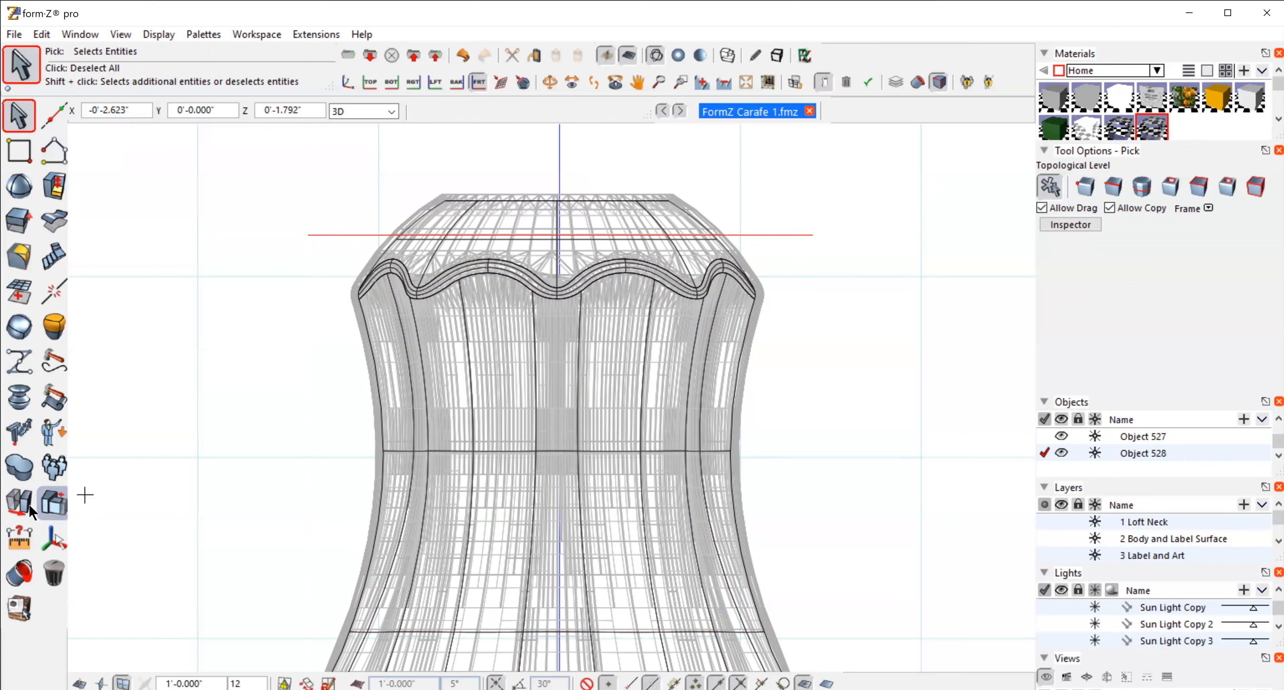
mouse_move(54, 501)
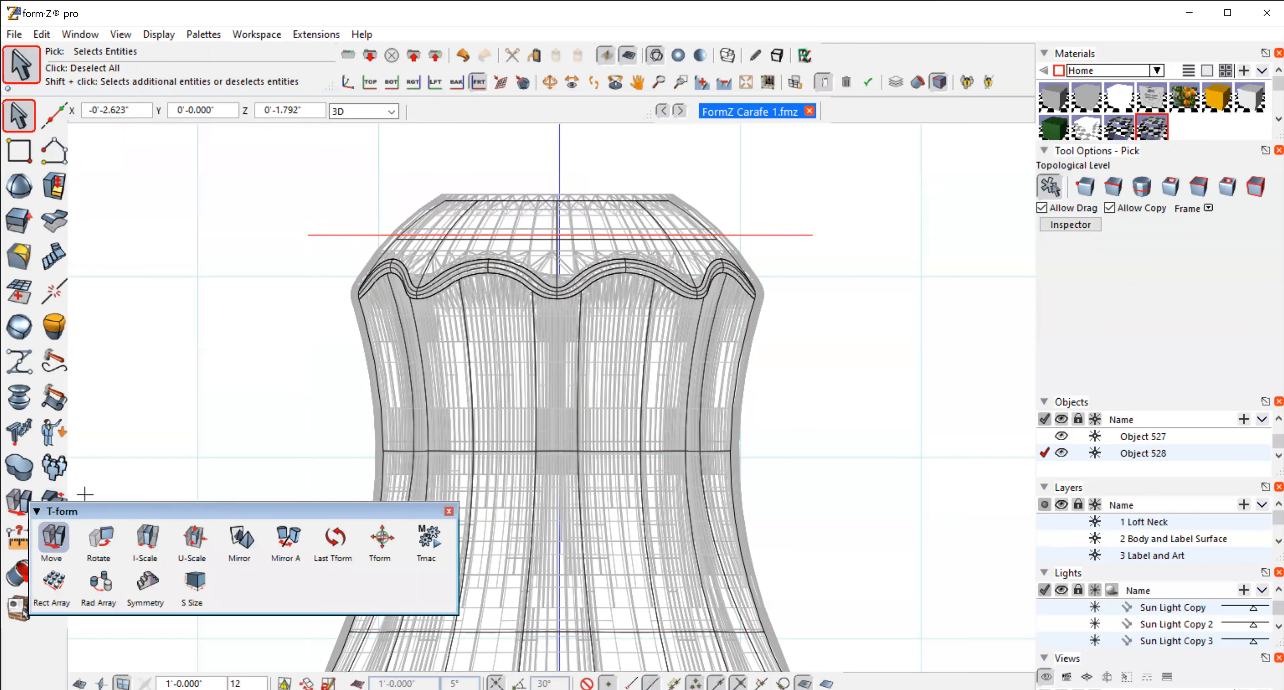
click(50, 540)
click(894, 285)
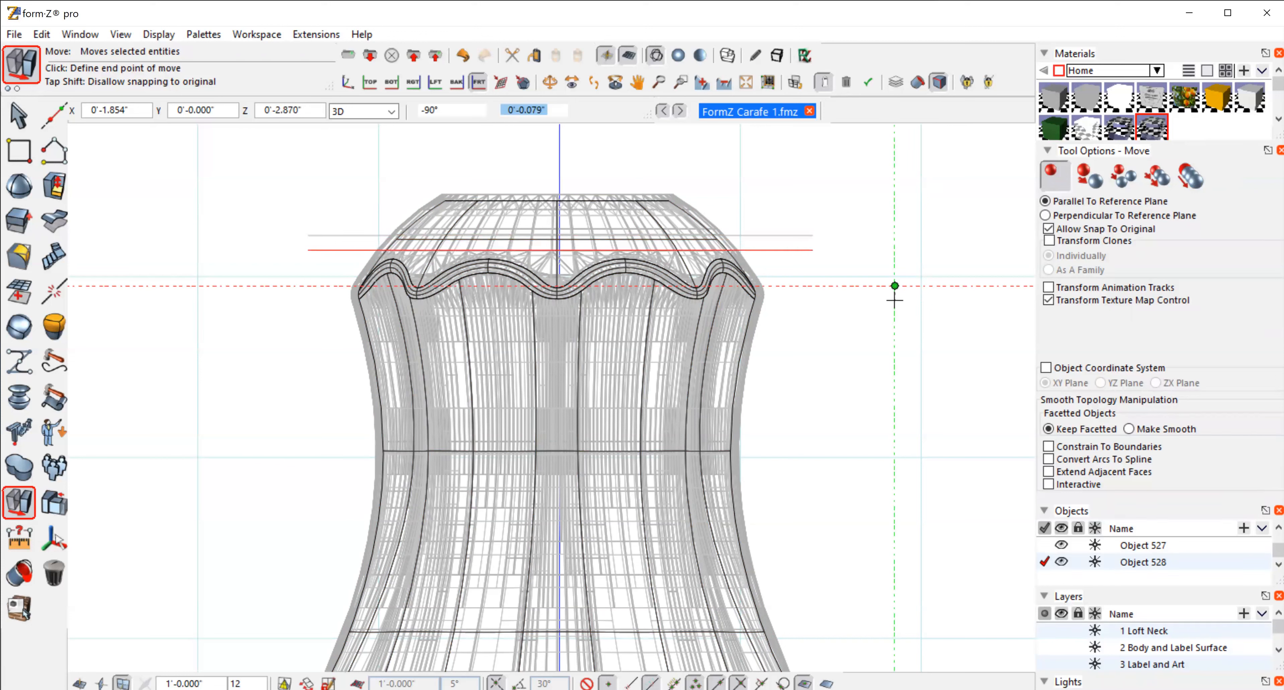
click(894, 299)
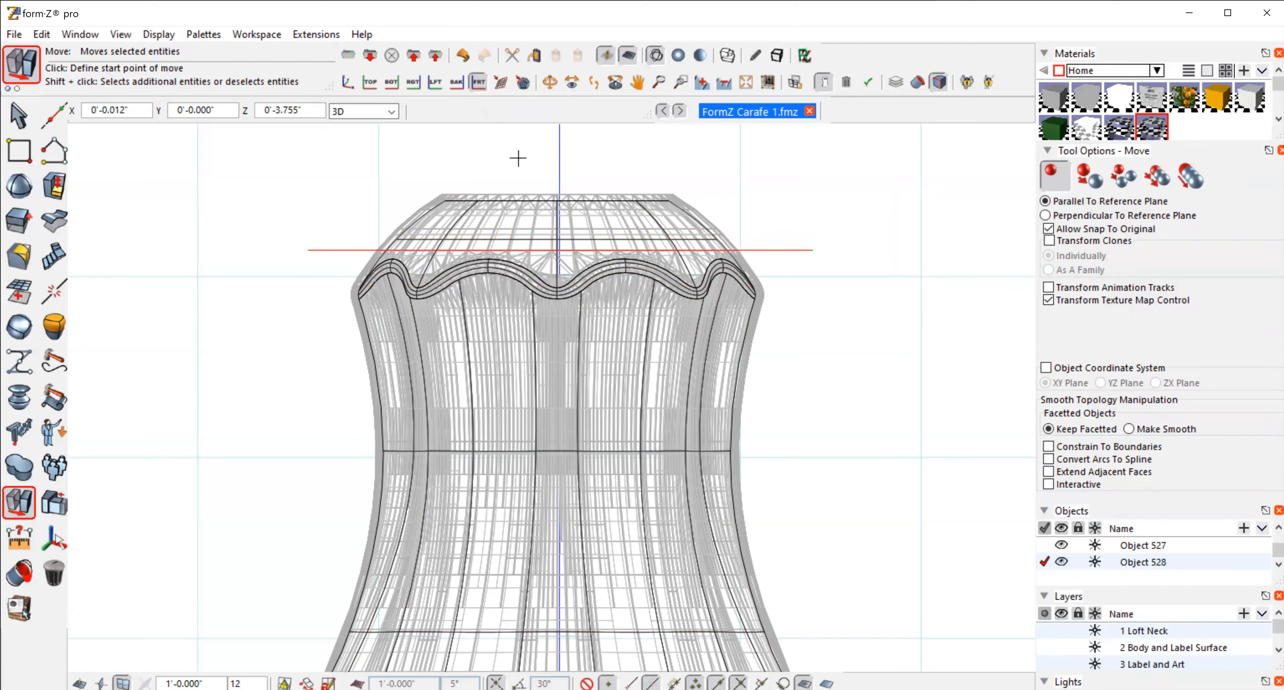
click(16, 115)
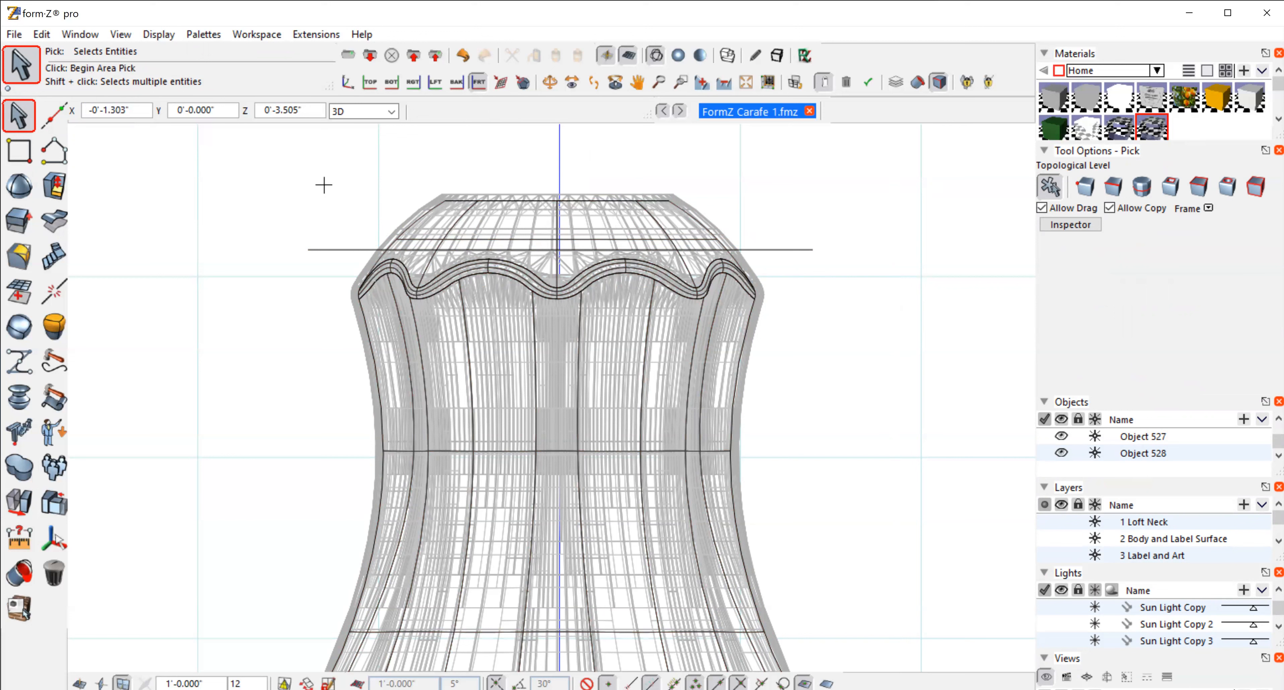
- Trim the inner offset carafe with the line with Stitch off, keeping the lower part, and inspect the cut in shaded display
click(22, 467)
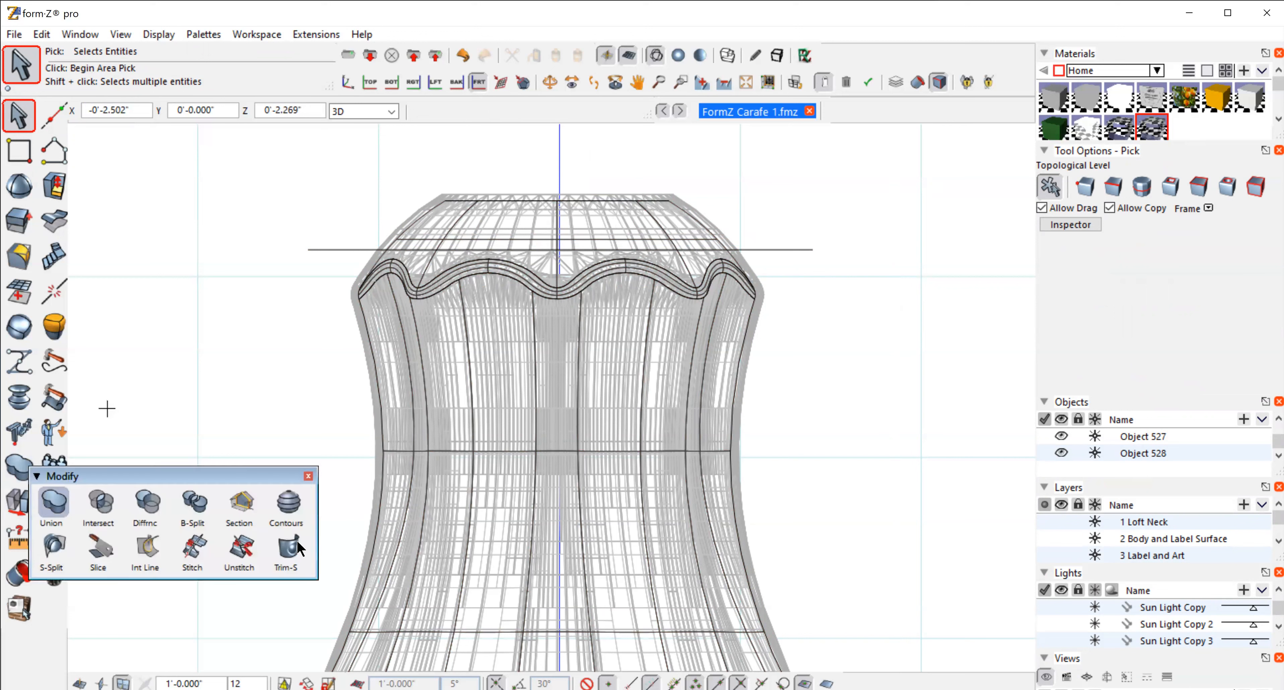
click(287, 549)
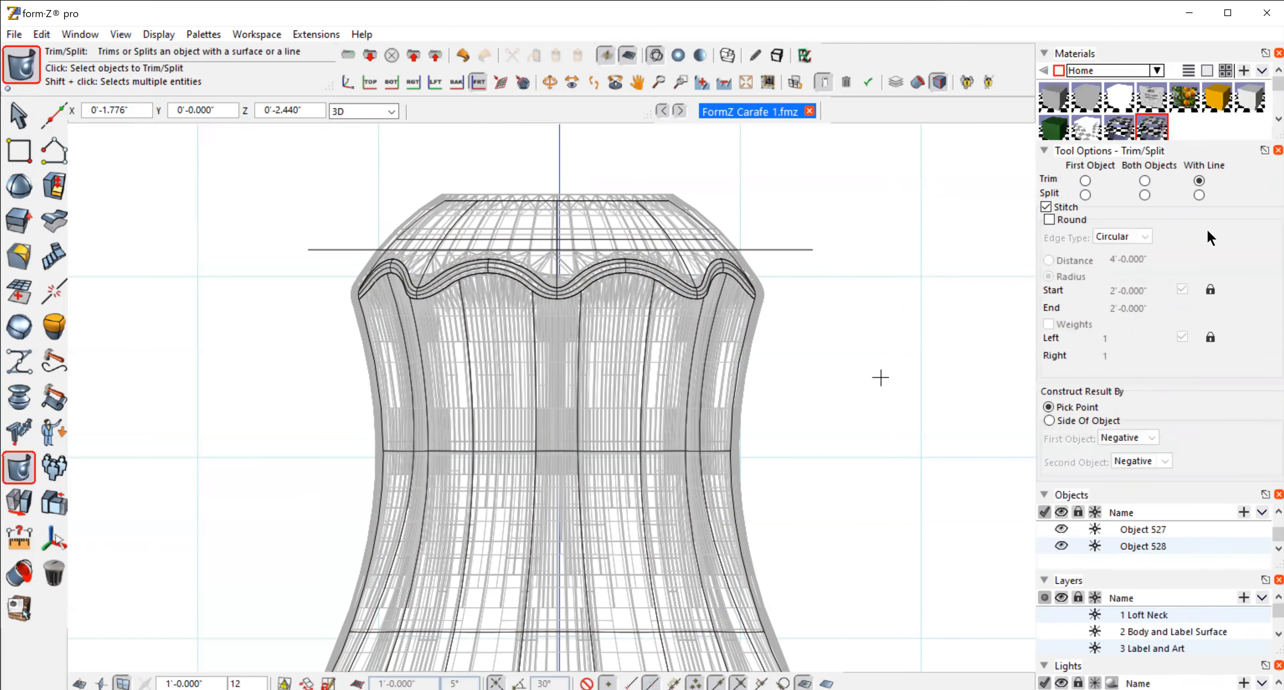
click(1198, 182)
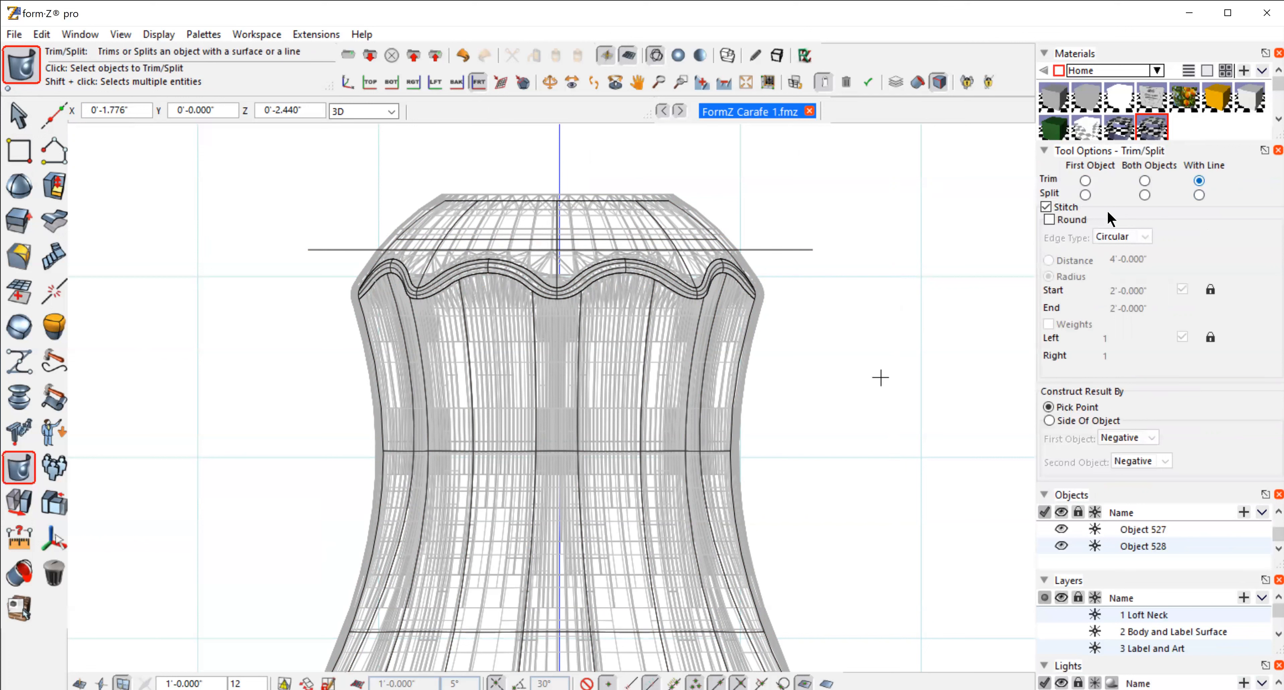
click(1045, 206)
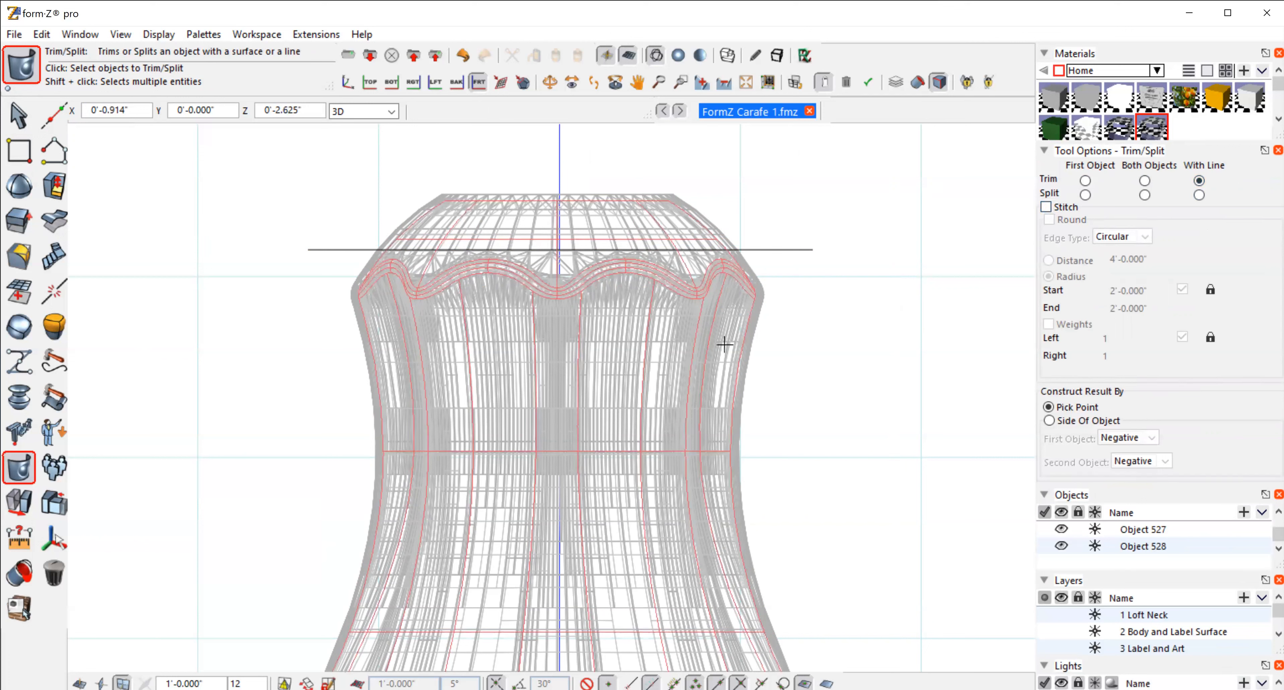
click(586, 394)
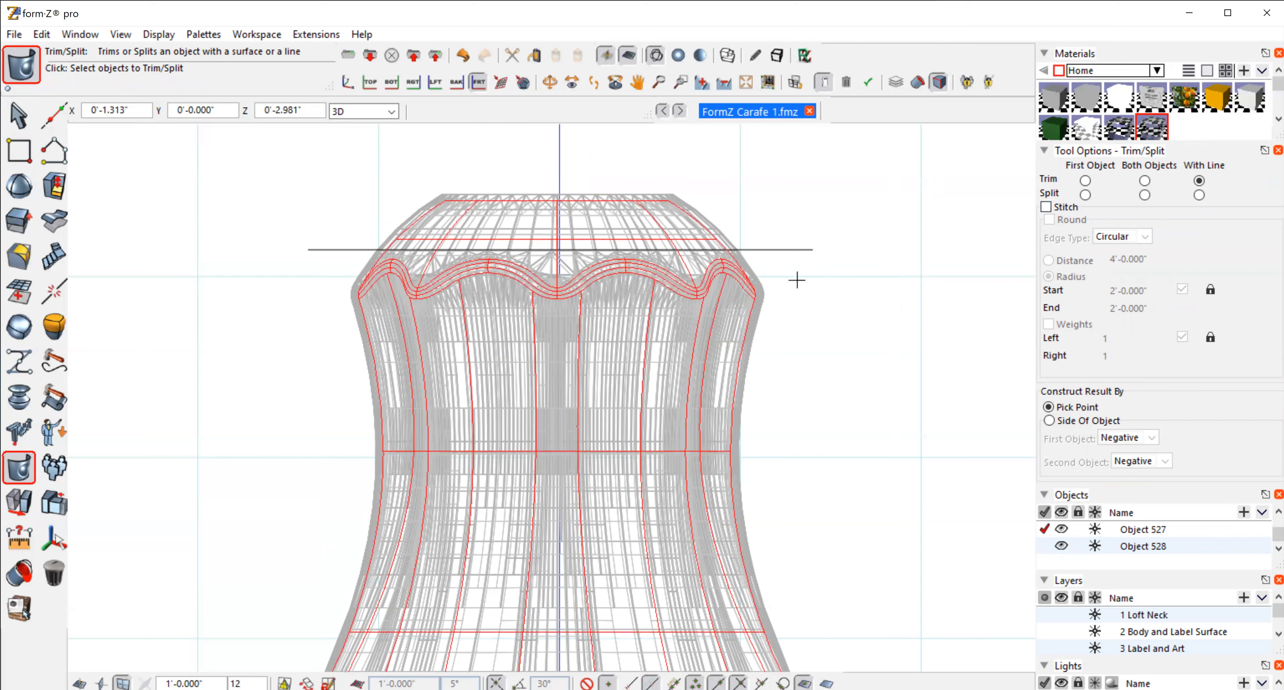
click(780, 252)
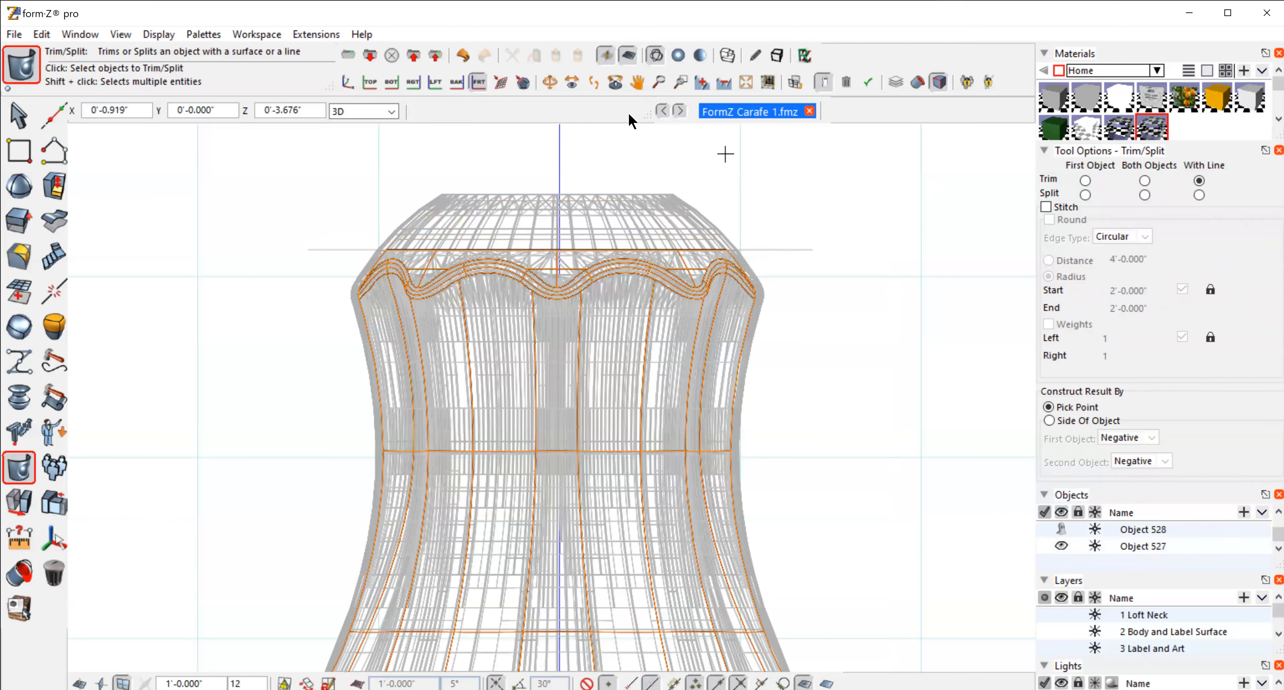
click(678, 55)
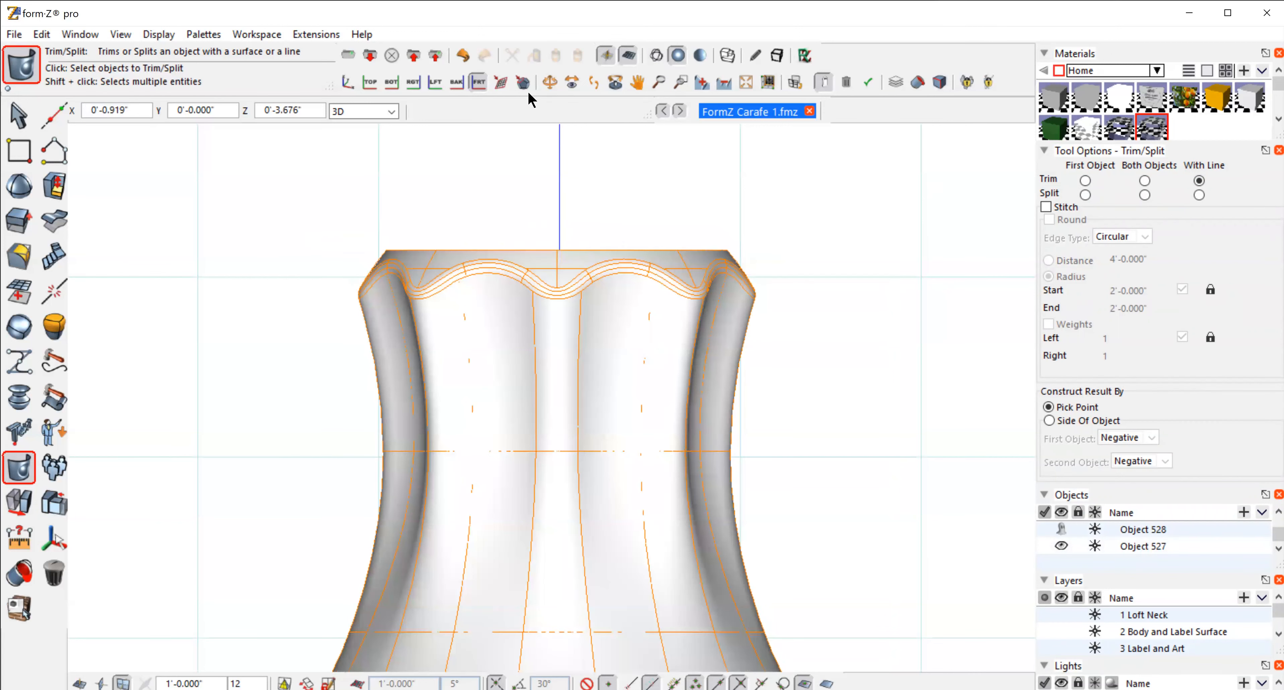
click(549, 81)
drag(790, 377, 757, 444)
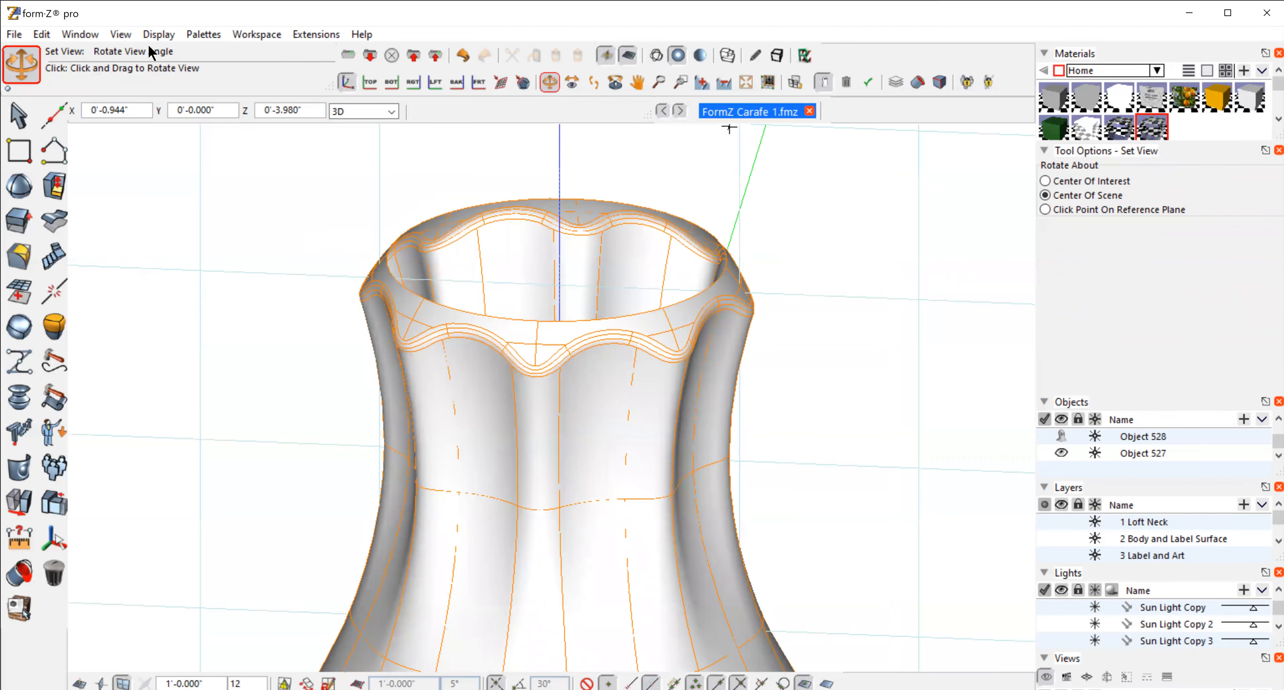
- Undo the last trim, trim the inner carafe with the line again with Stitch on, inspect the cut, and restore the front view
click(125, 36)
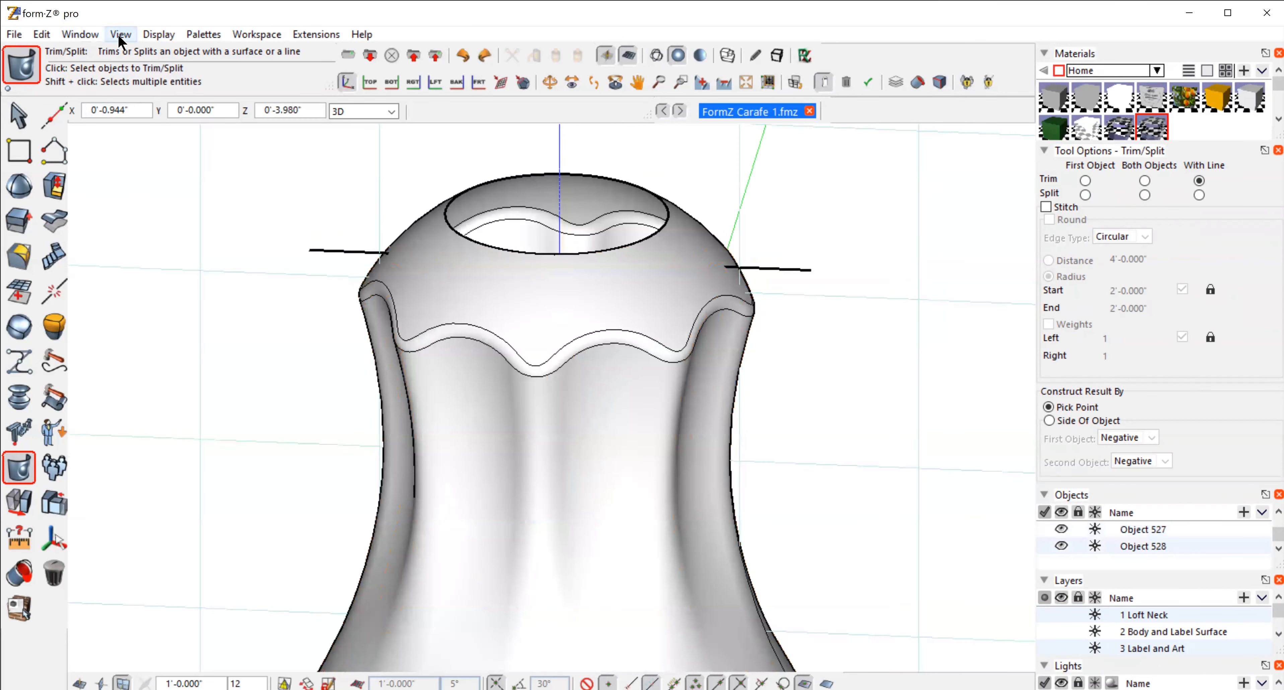
click(119, 34)
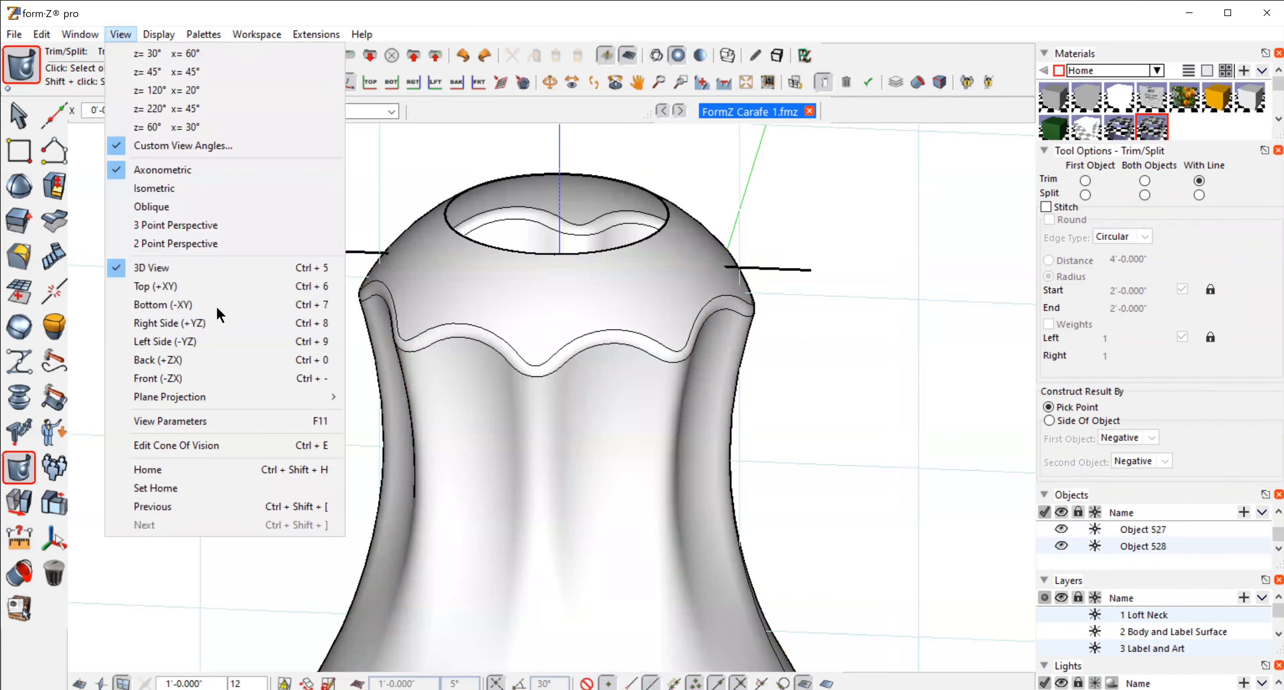
click(149, 378)
click(53, 150)
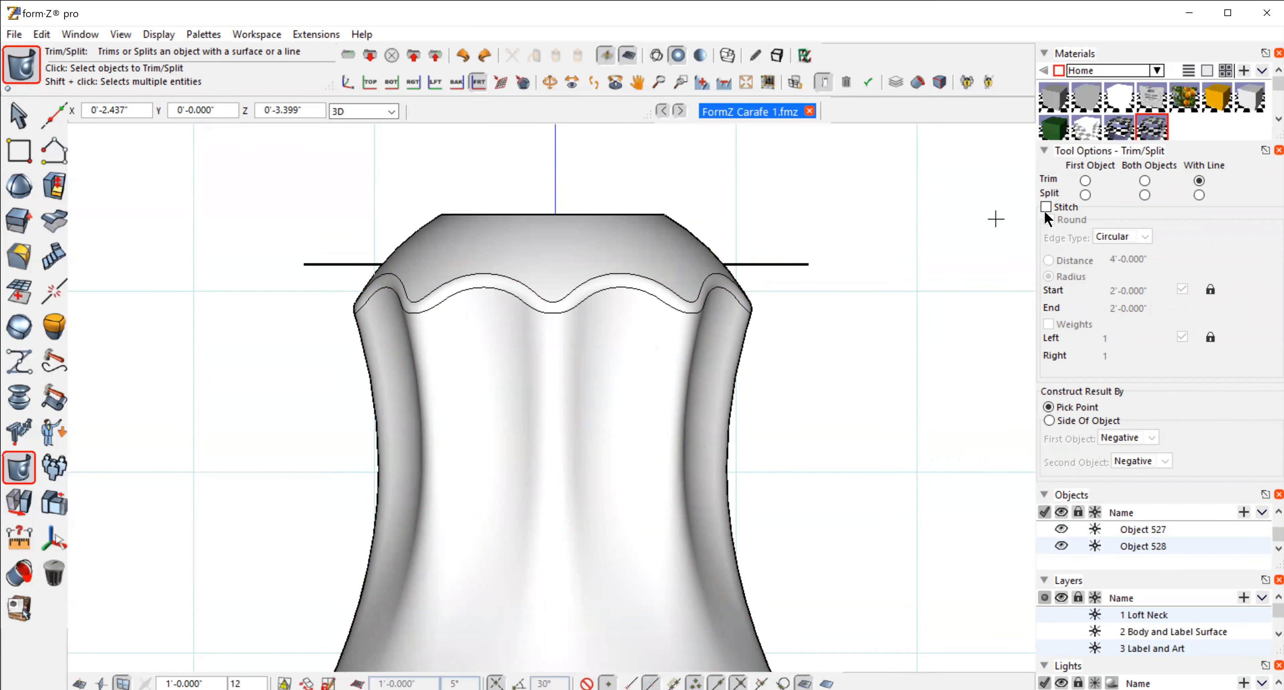
click(726, 474)
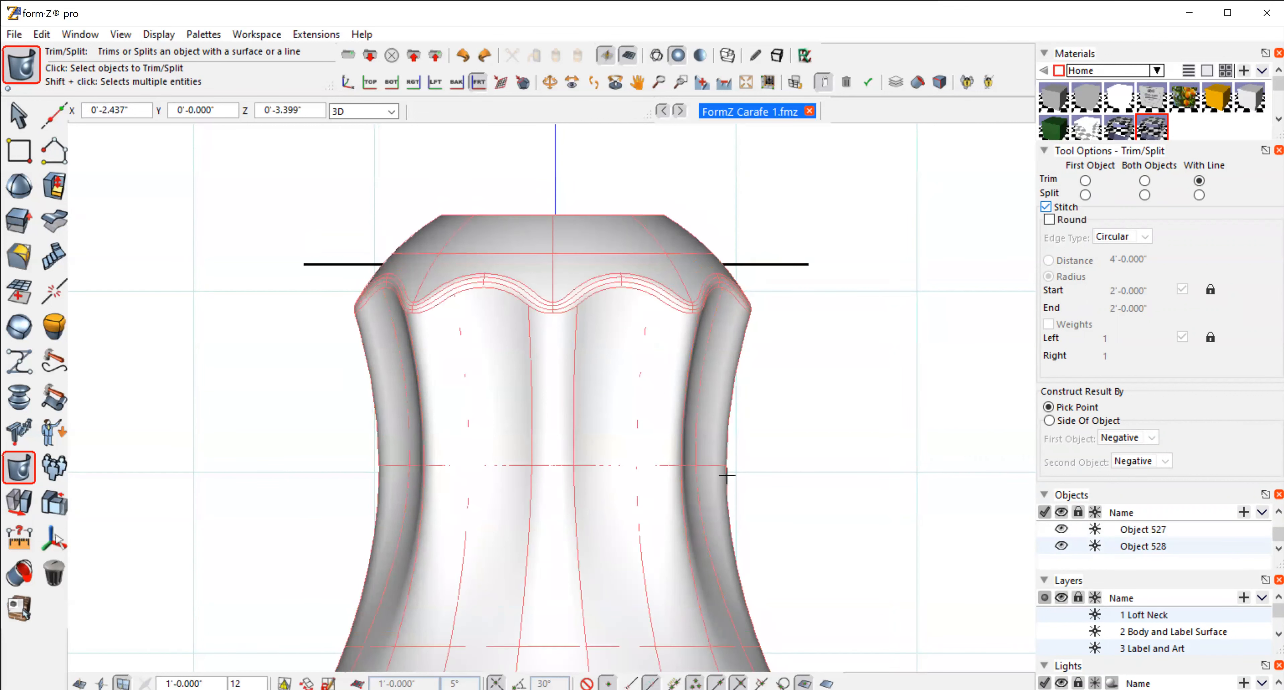
click(779, 267)
click(781, 263)
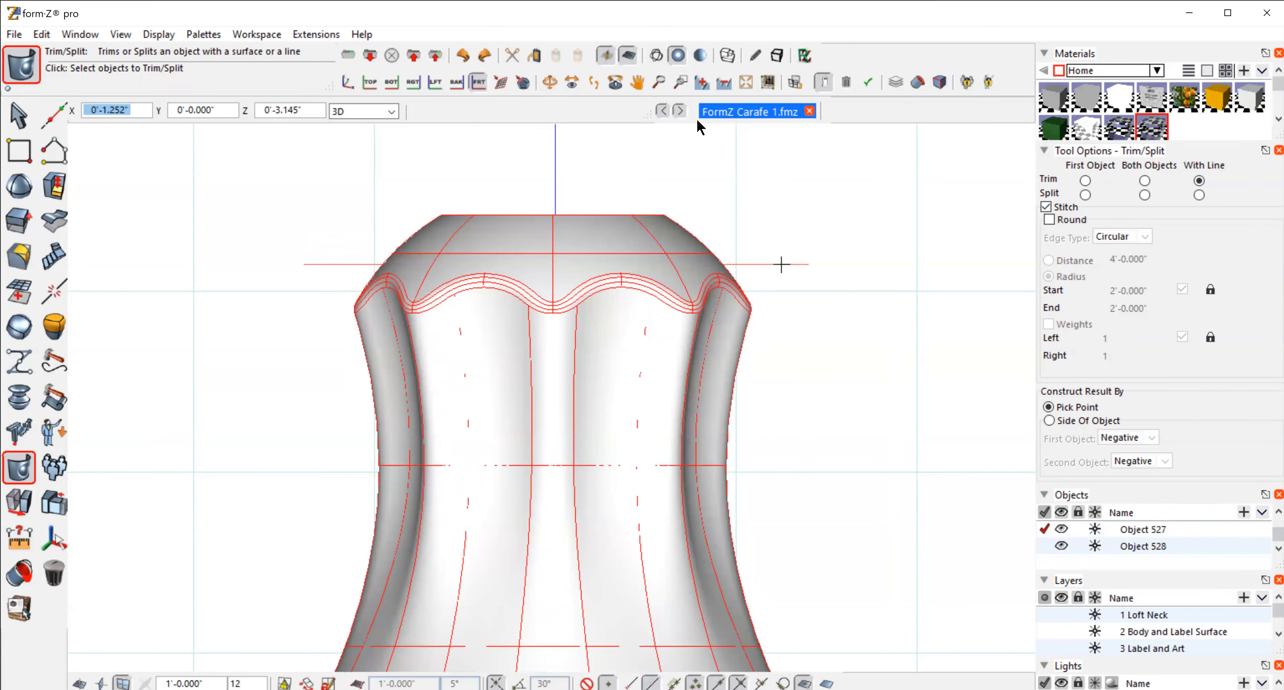
click(549, 83)
drag(637, 135, 750, 299)
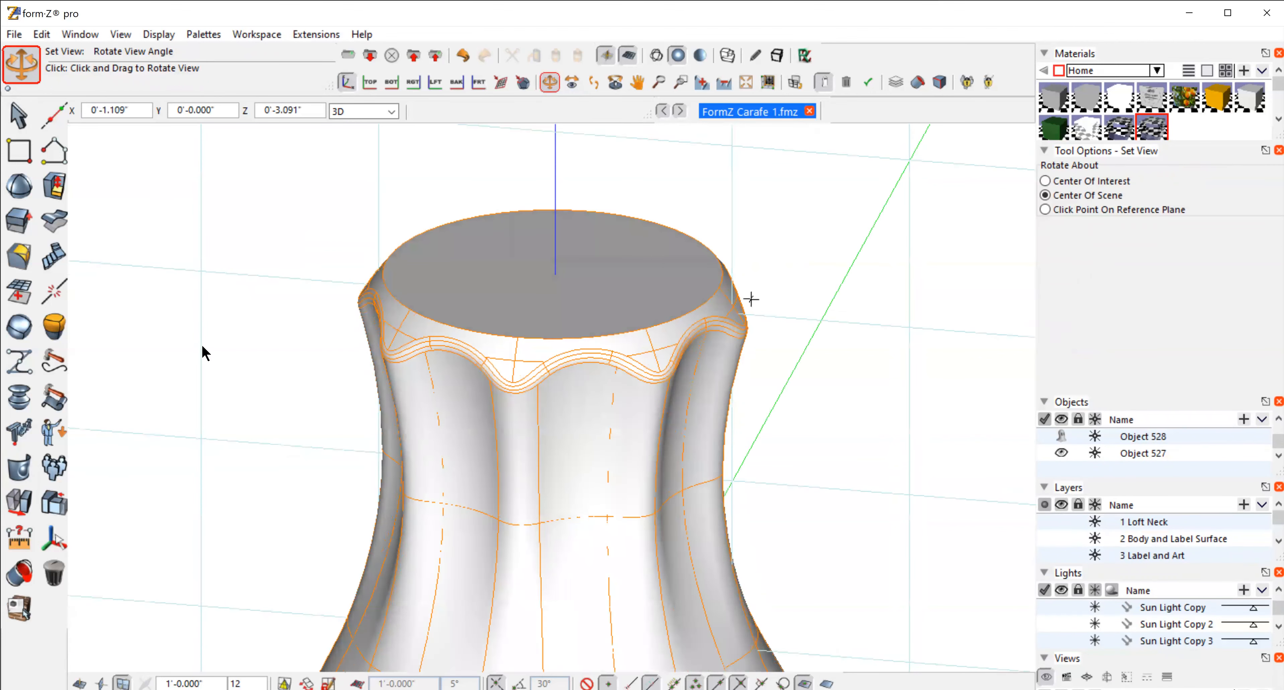
click(120, 35)
click(150, 375)
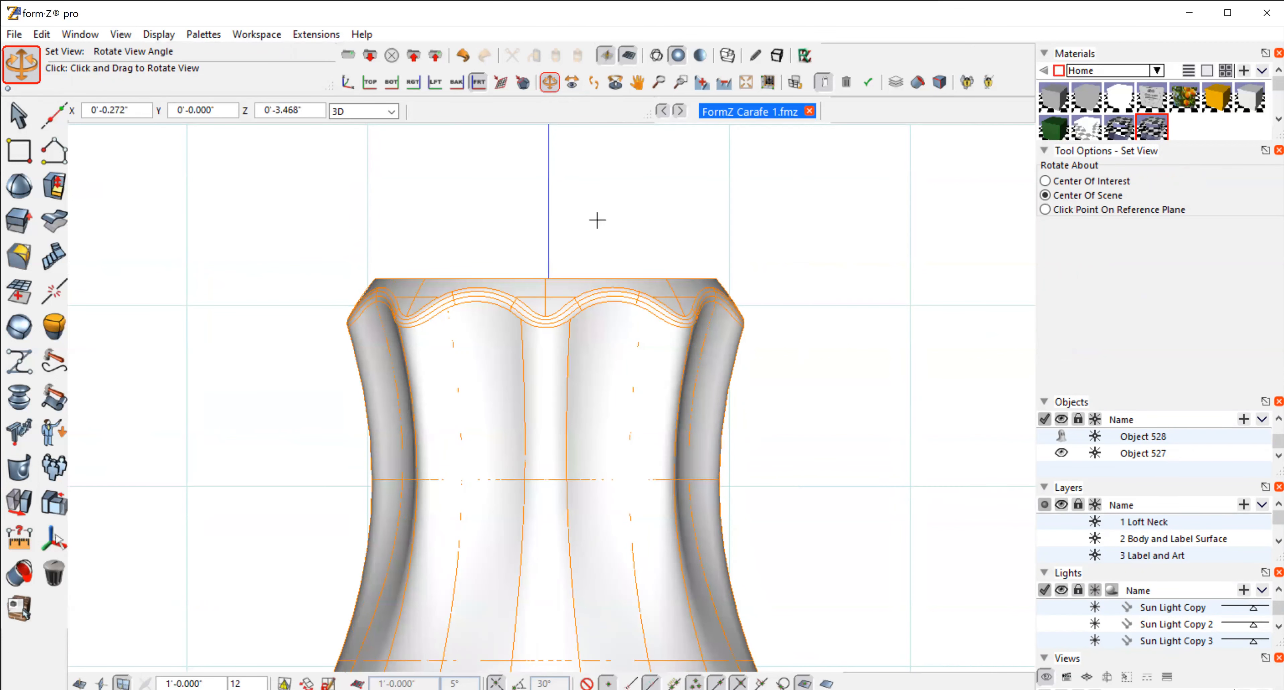
- Switch to wireframe display and unghost the original outer carafe surface
click(656, 55)
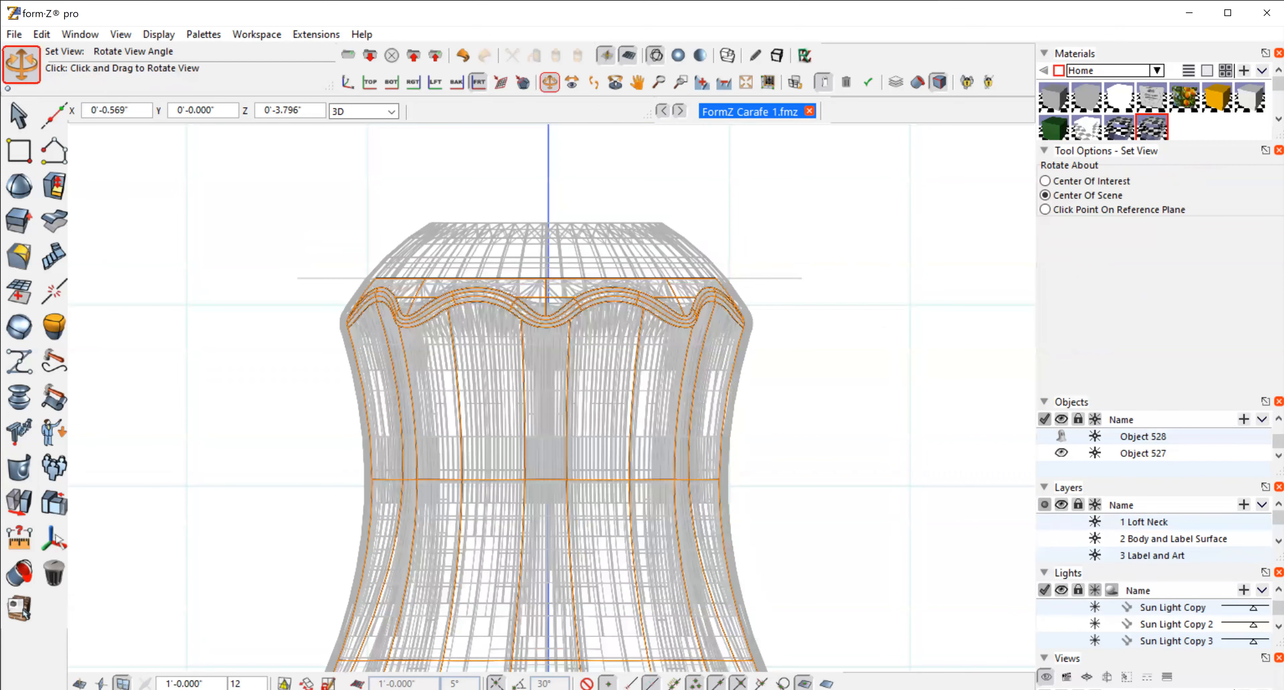
click(19, 572)
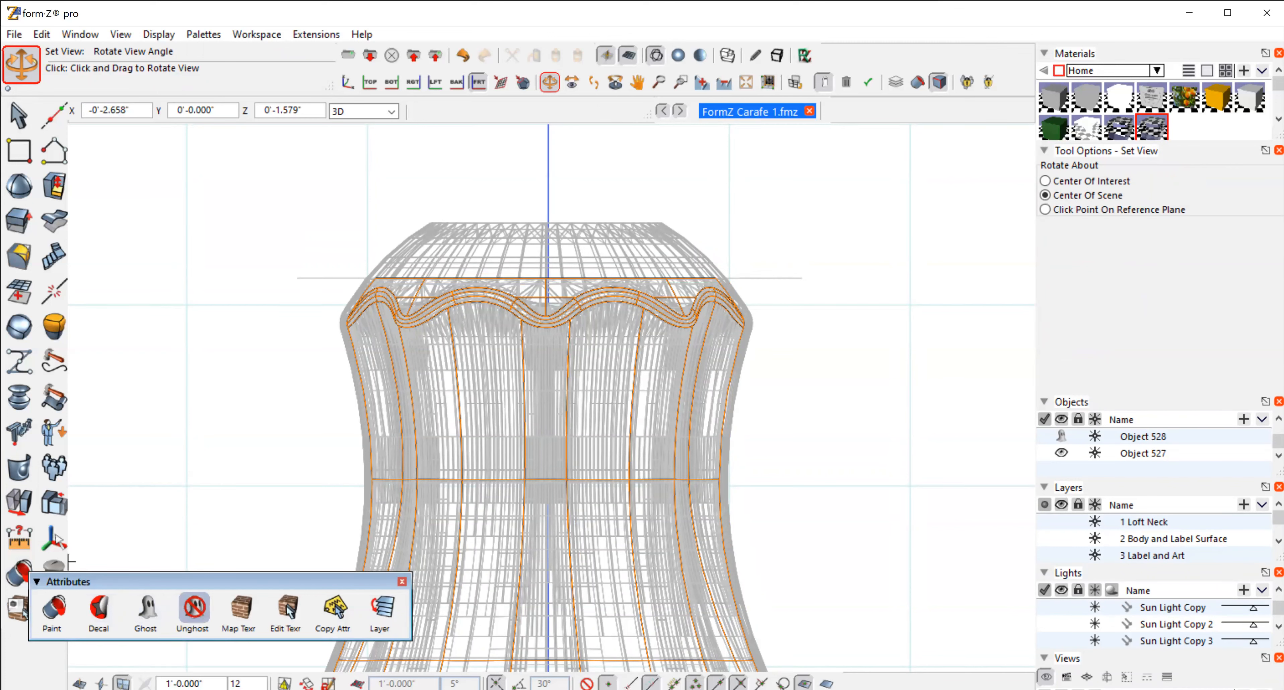
click(194, 607)
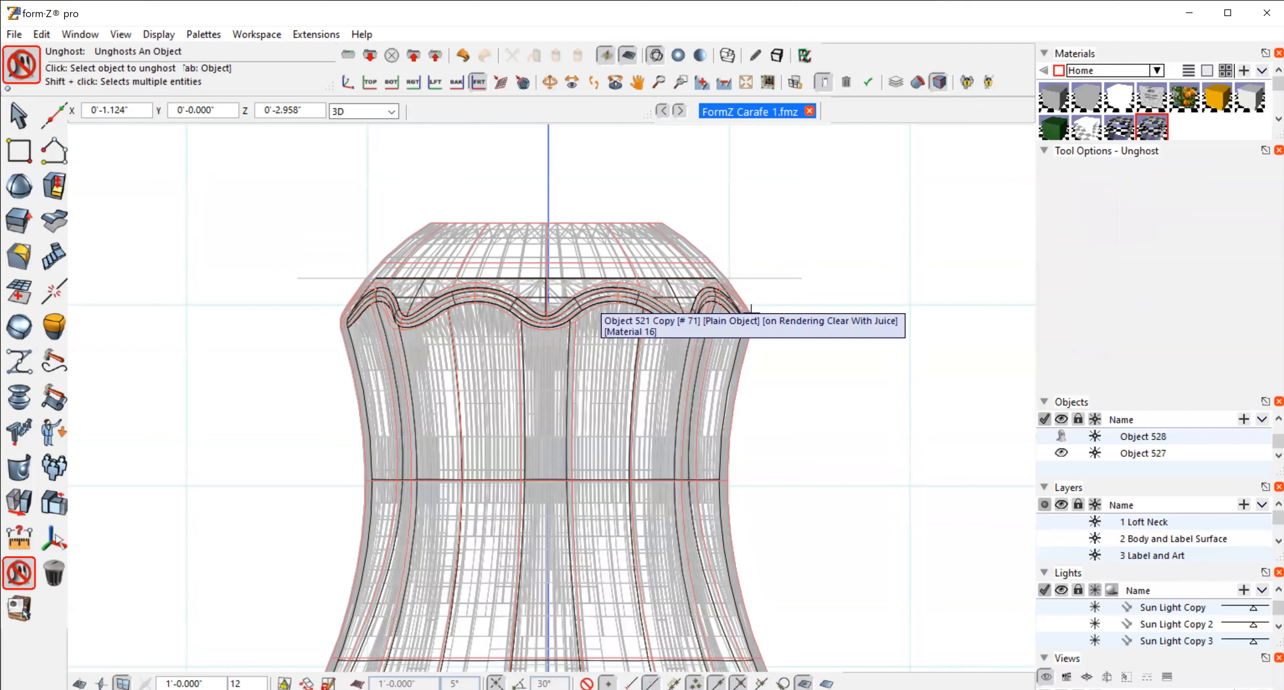
click(751, 312)
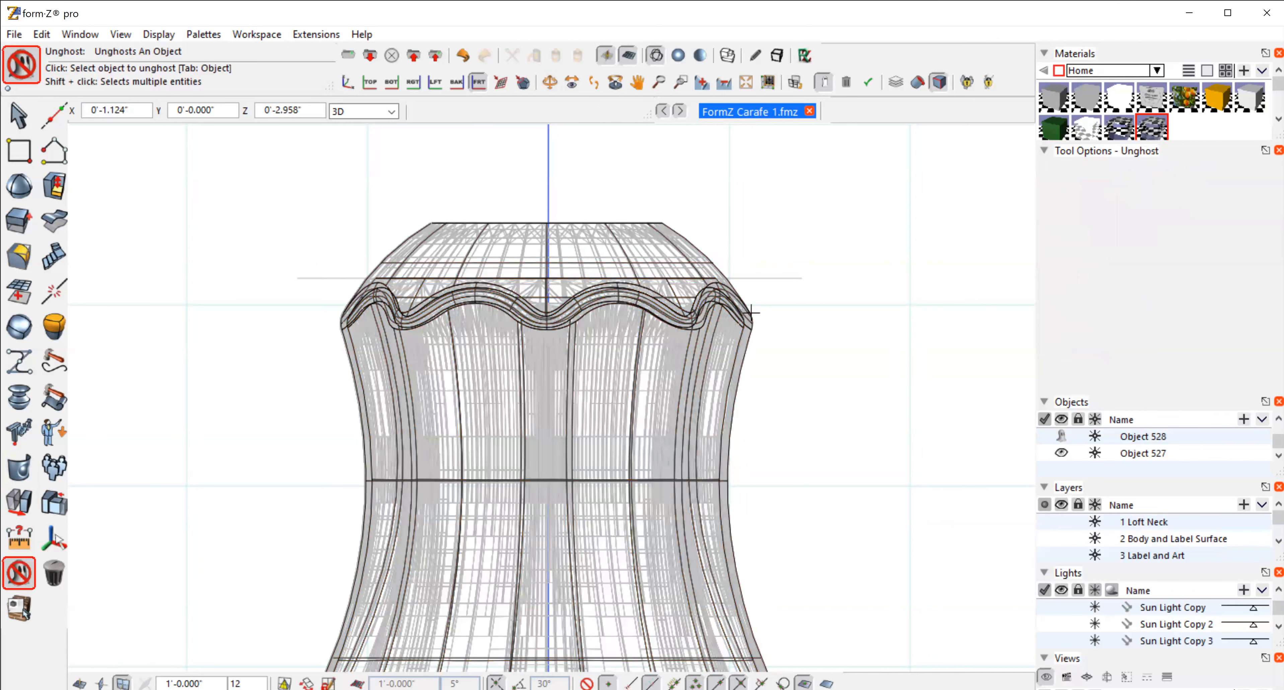
- Thicken the outer carafe surface with Out justification and a thickness of 0.030 inch
click(18, 117)
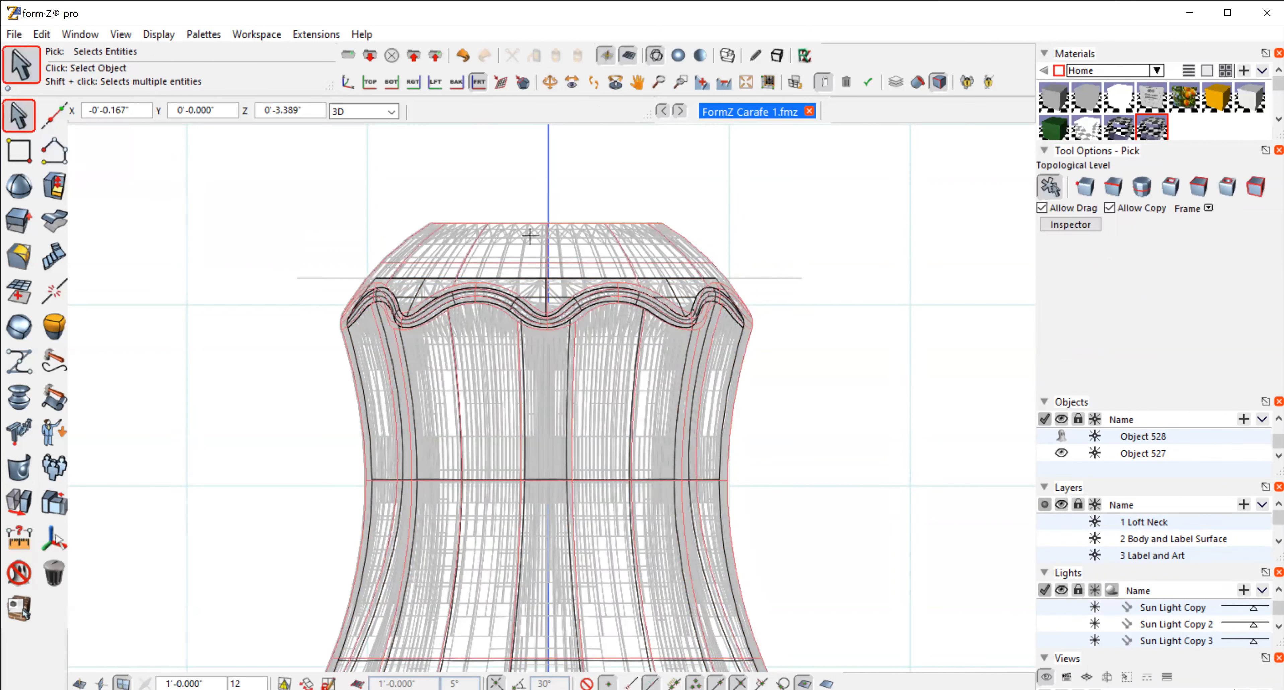
click(556, 244)
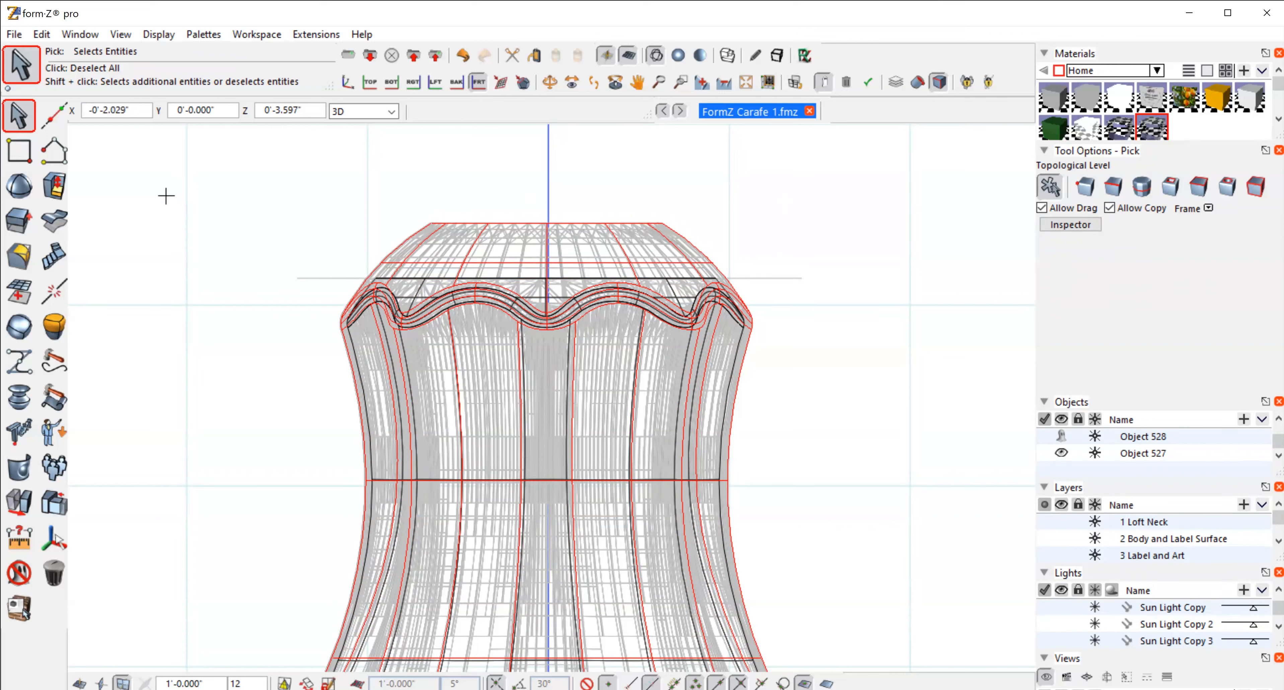
click(46, 225)
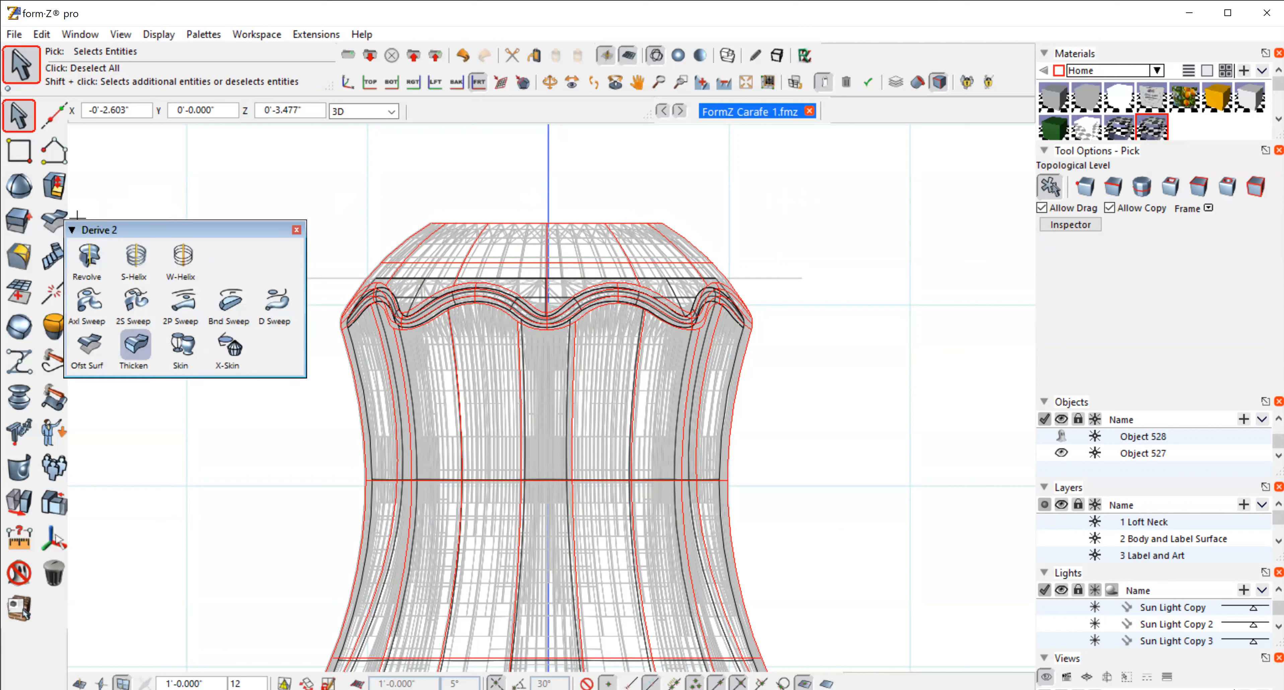
click(135, 344)
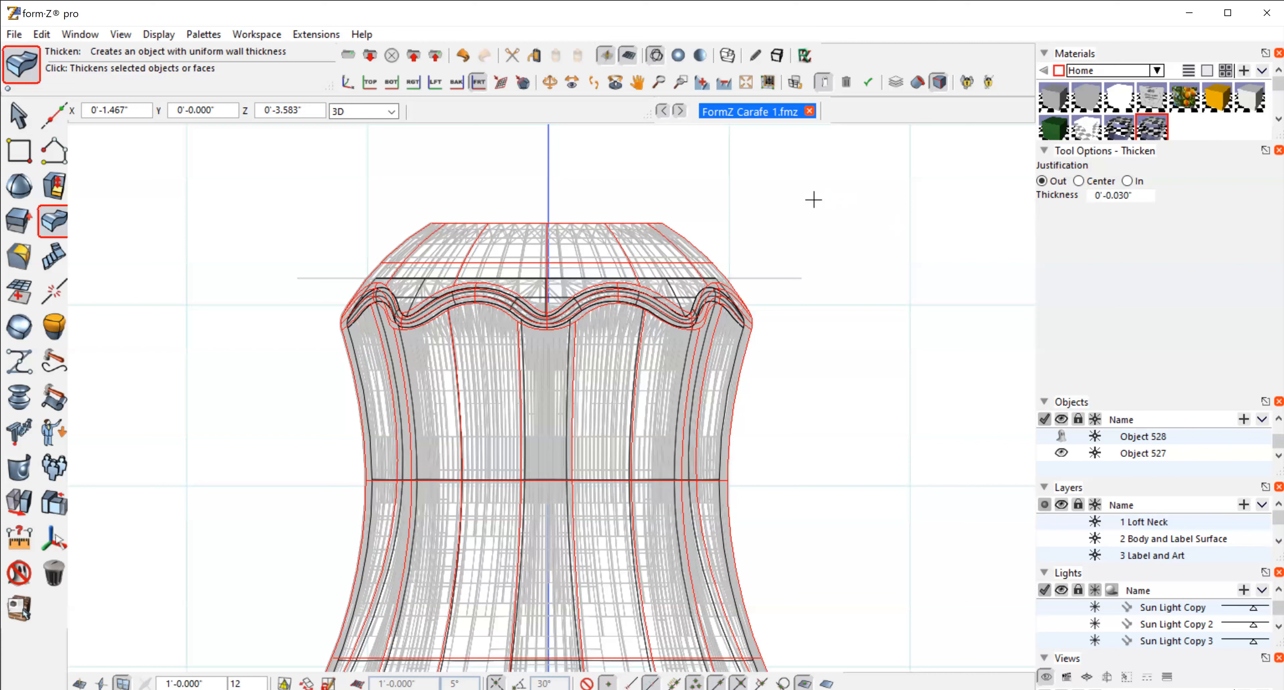
key(Tab)
key(Return)
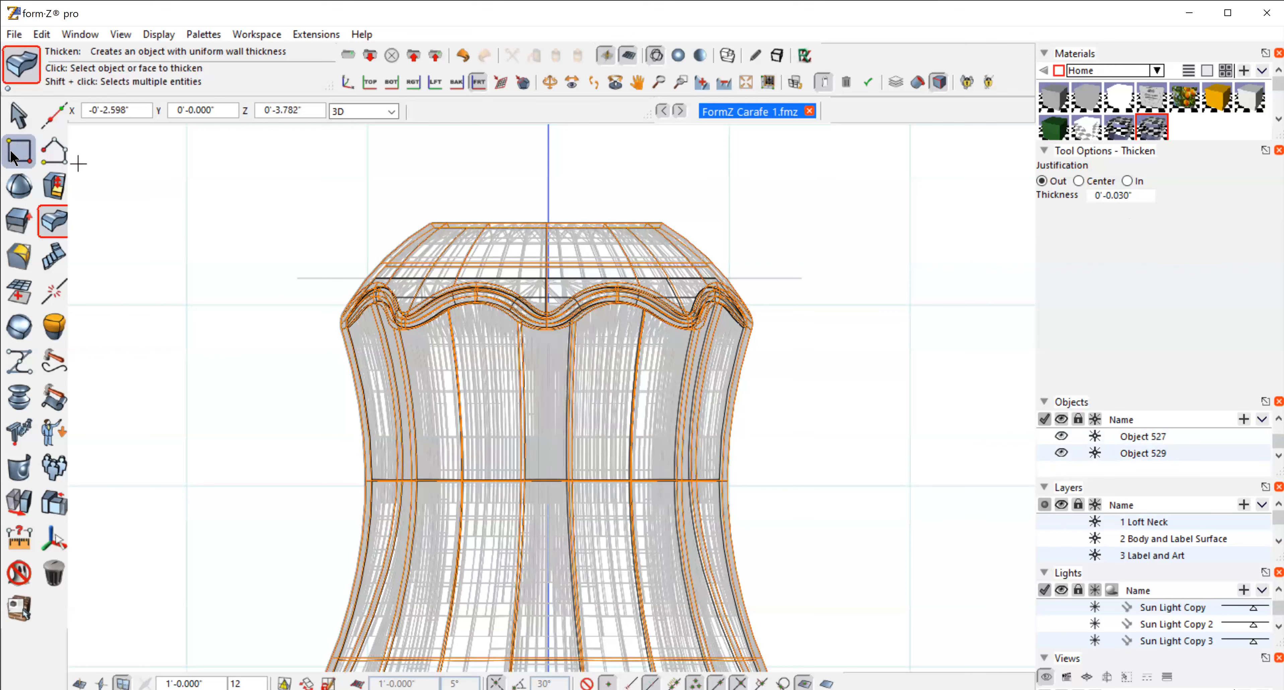
- Examine the thickened carafe wall against the inner liquid solid up close at the wavy rim, highlighting each object in turn
click(18, 115)
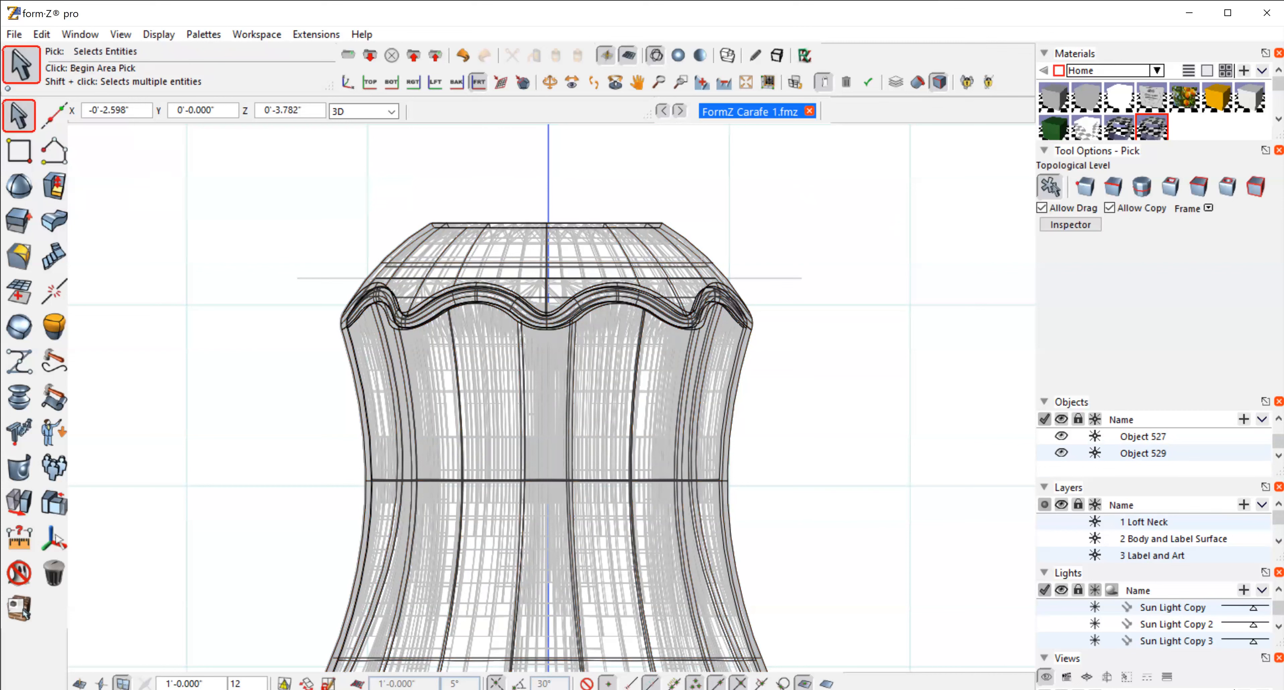
click(667, 234)
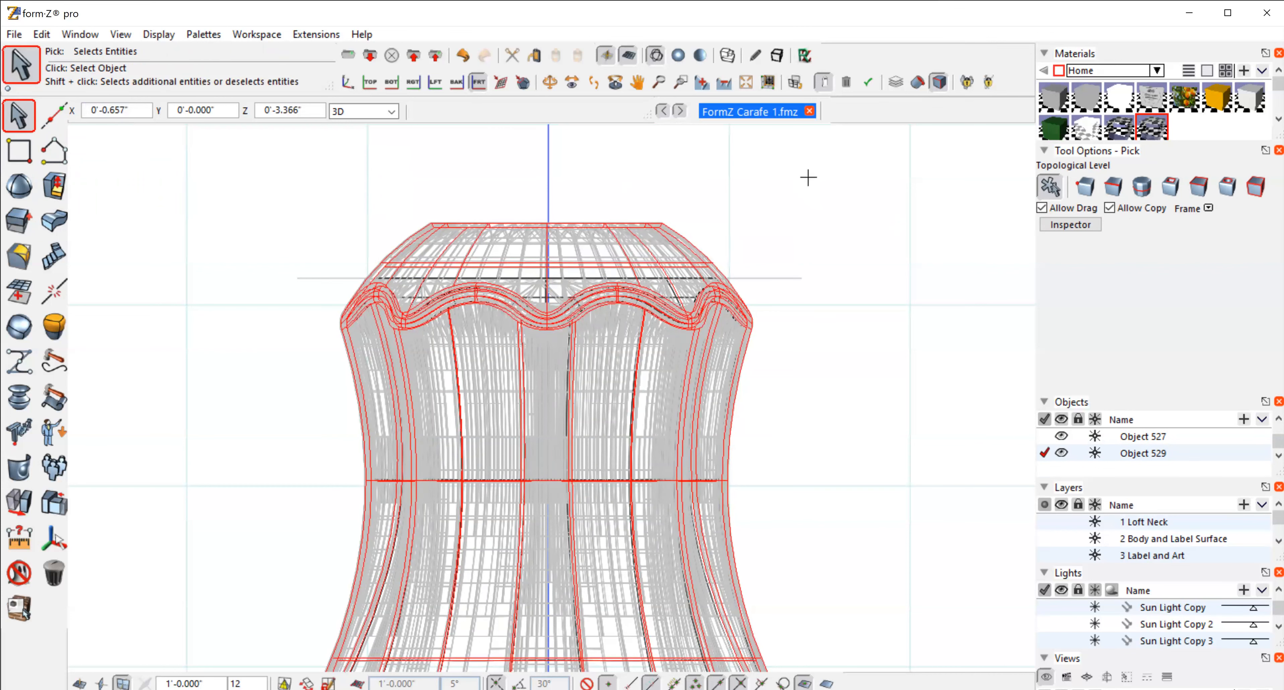
click(679, 82)
drag(742, 320, 794, 347)
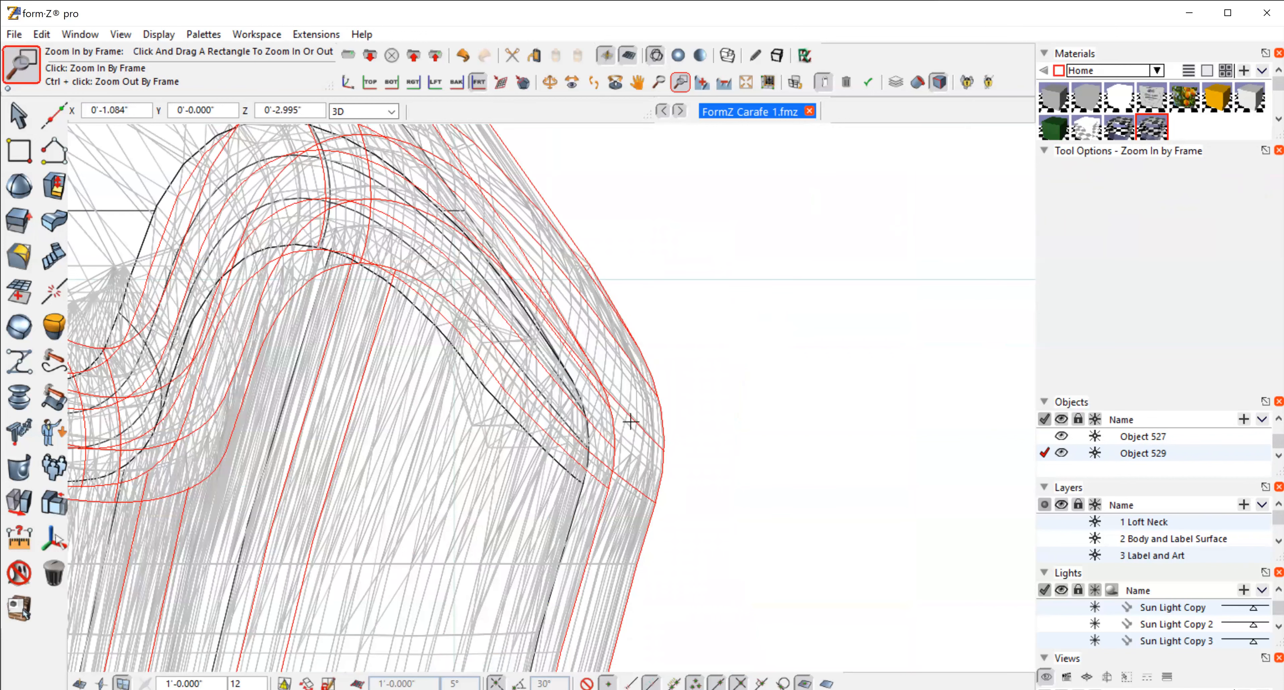
click(14, 116)
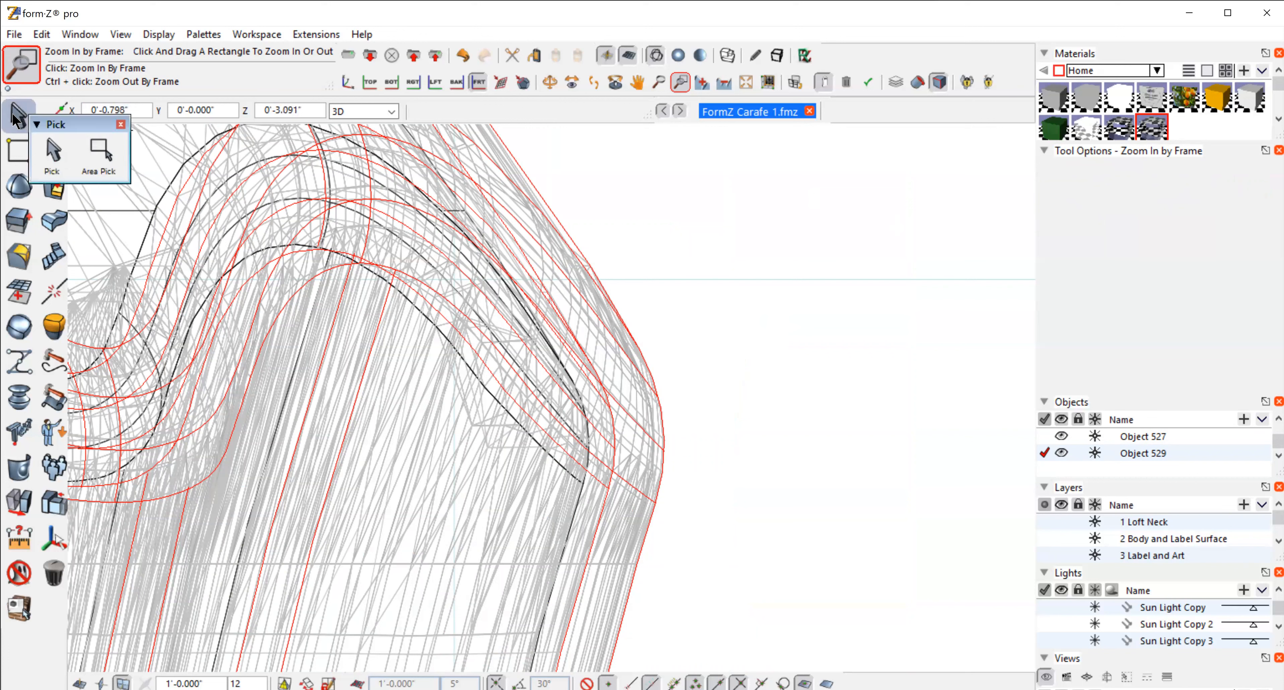
click(760, 307)
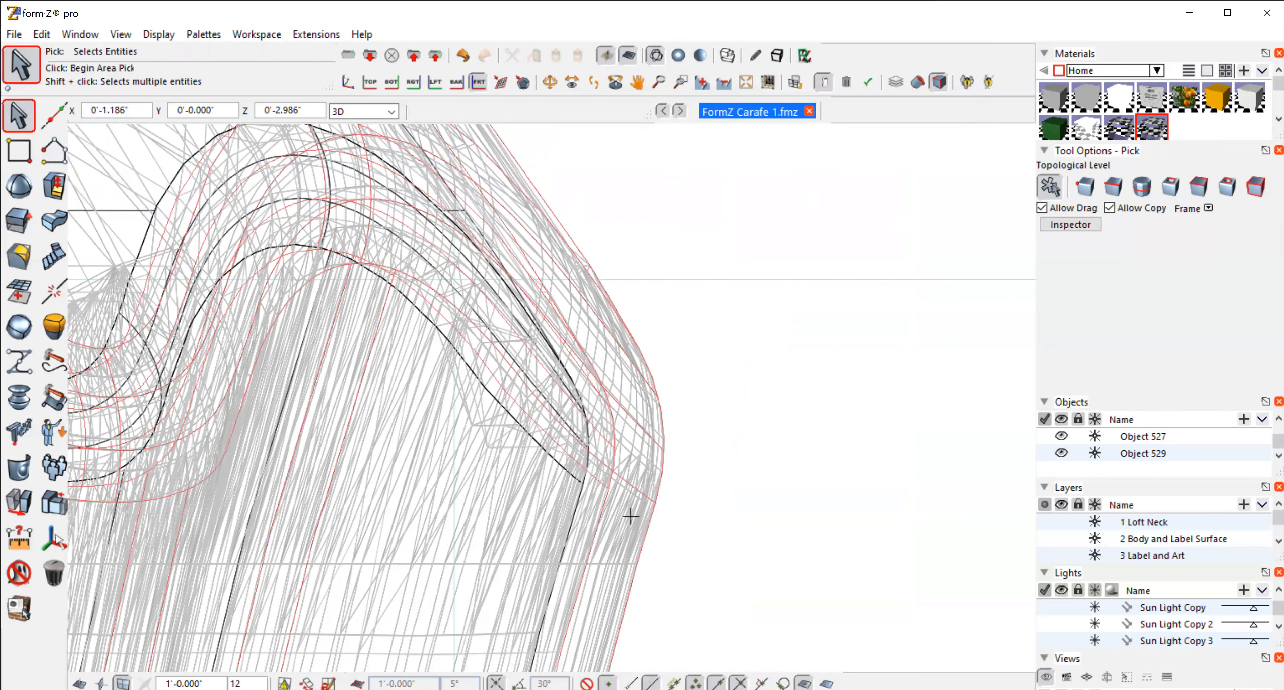
click(566, 470)
click(568, 461)
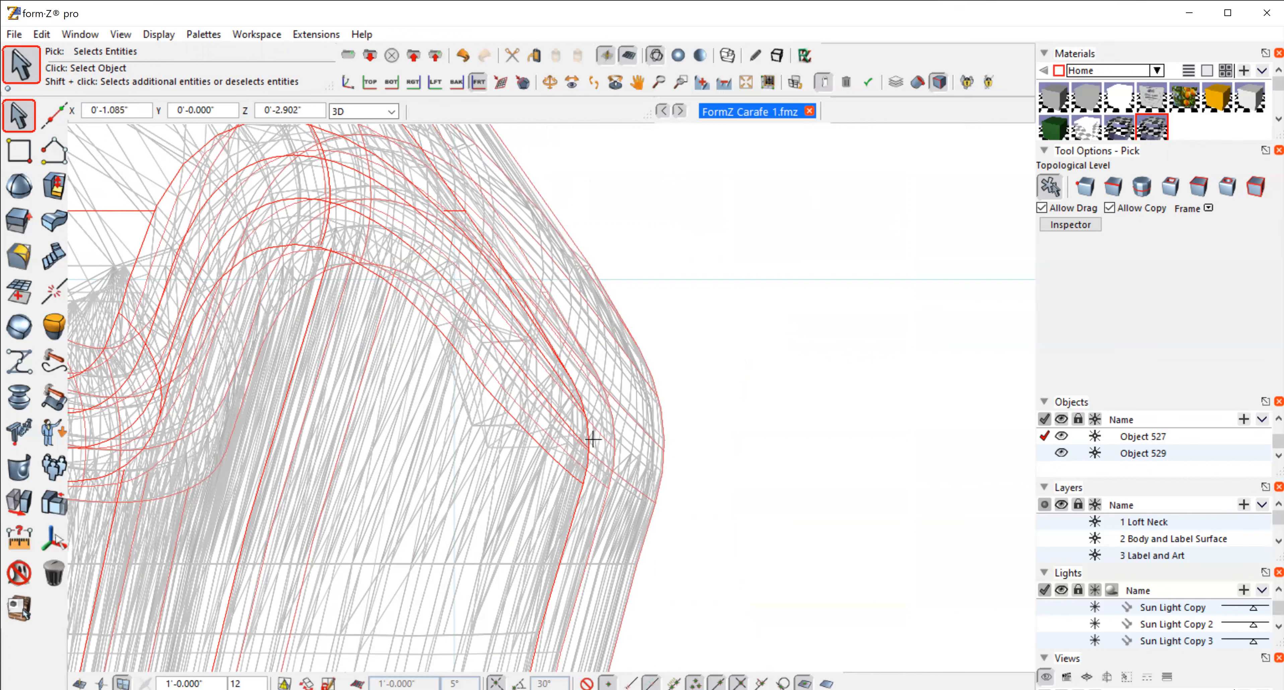
click(588, 438)
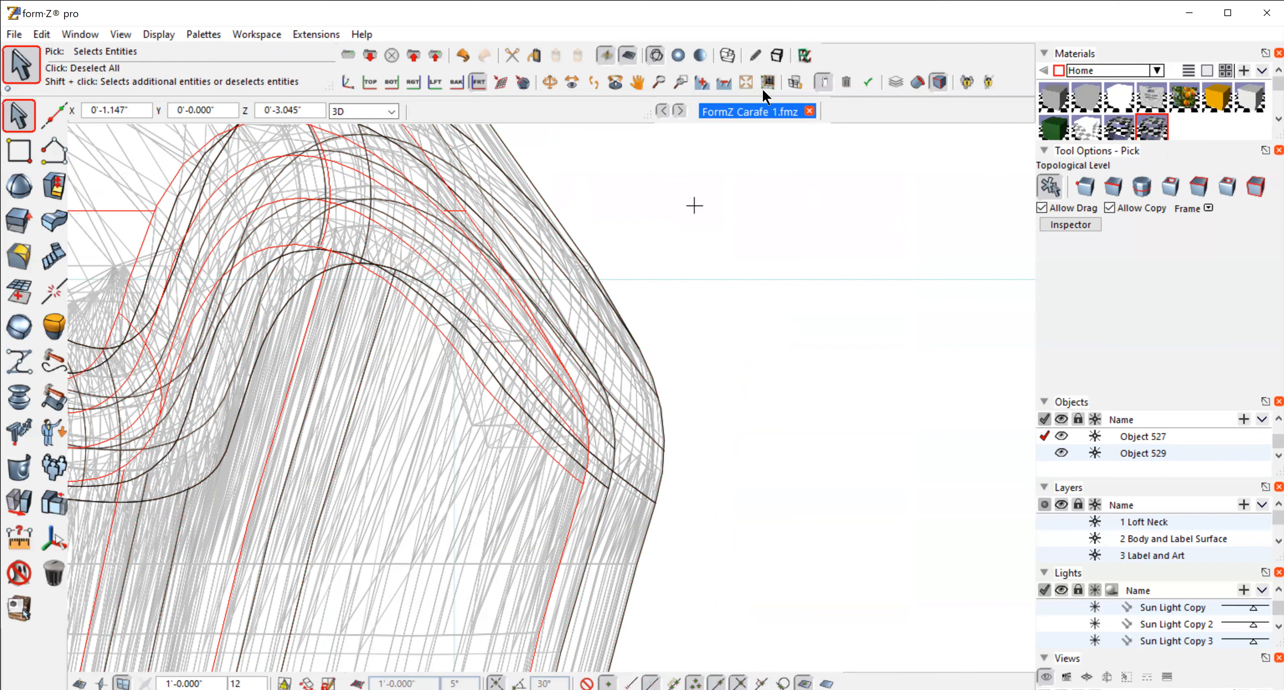
click(722, 82)
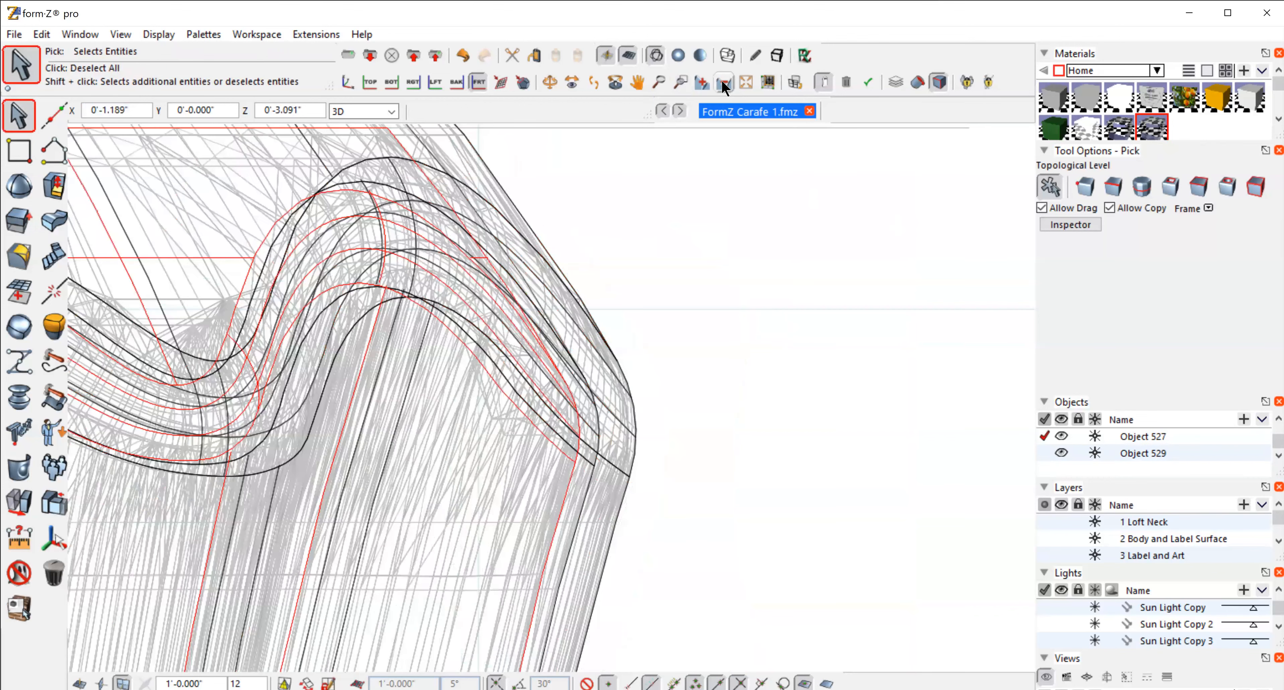
click(721, 79)
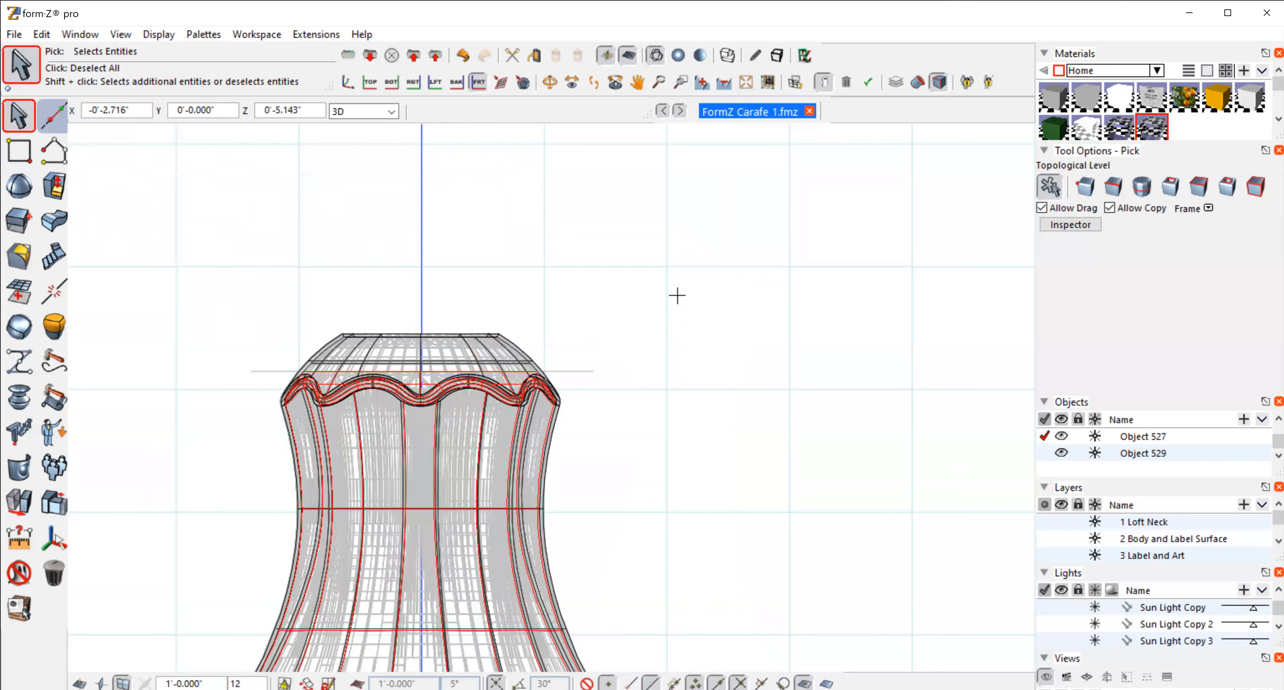
click(715, 306)
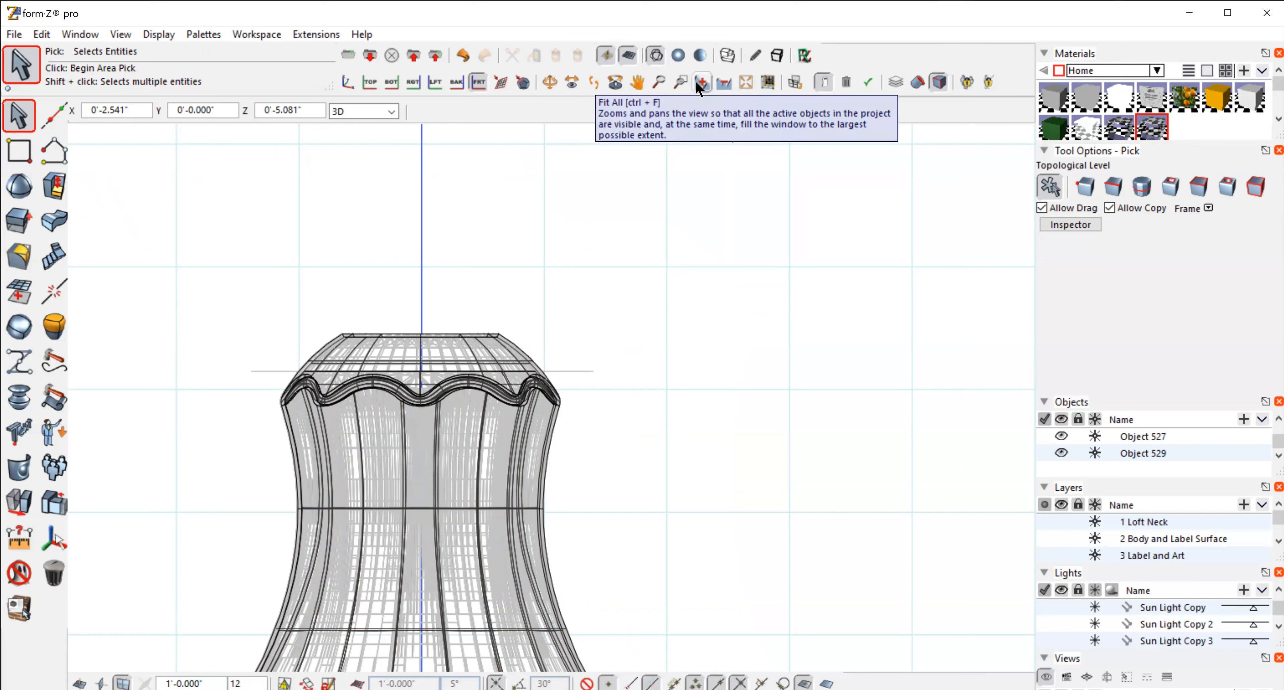
- Paint the thickened outer carafe with the dark transparent material just before the last swatch, keeping Apply Default Texture Size on
click(680, 81)
drag(518, 380, 626, 347)
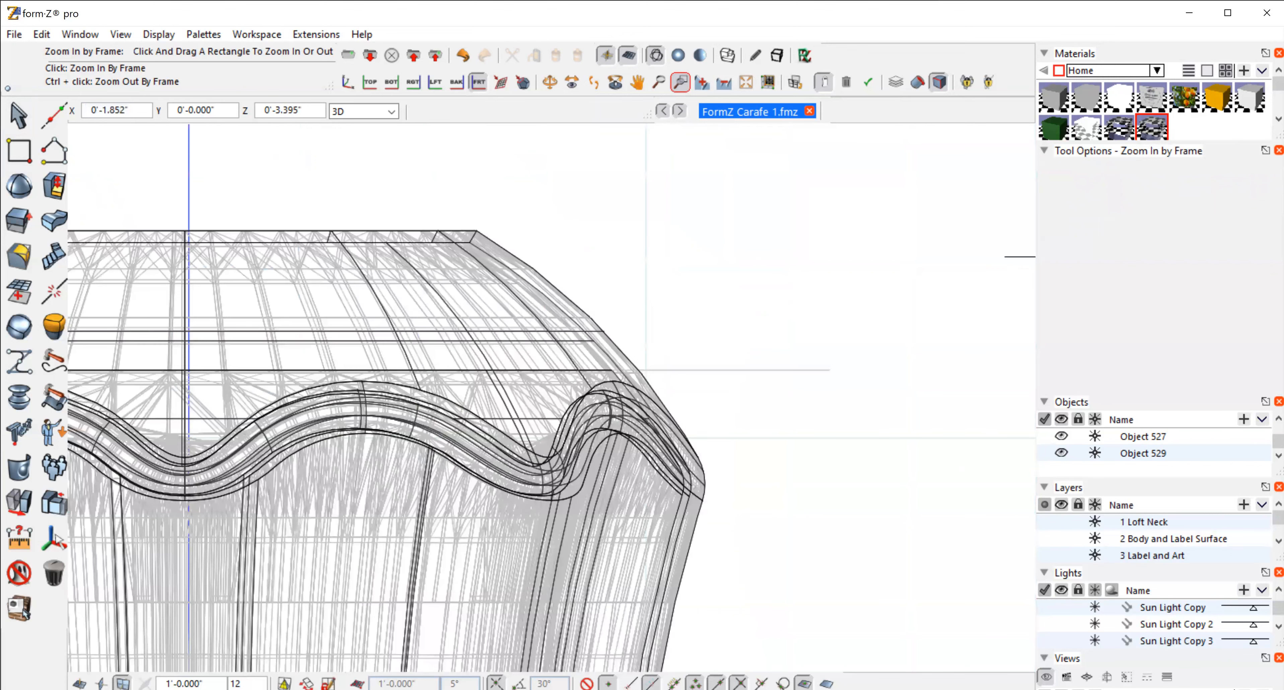
click(15, 118)
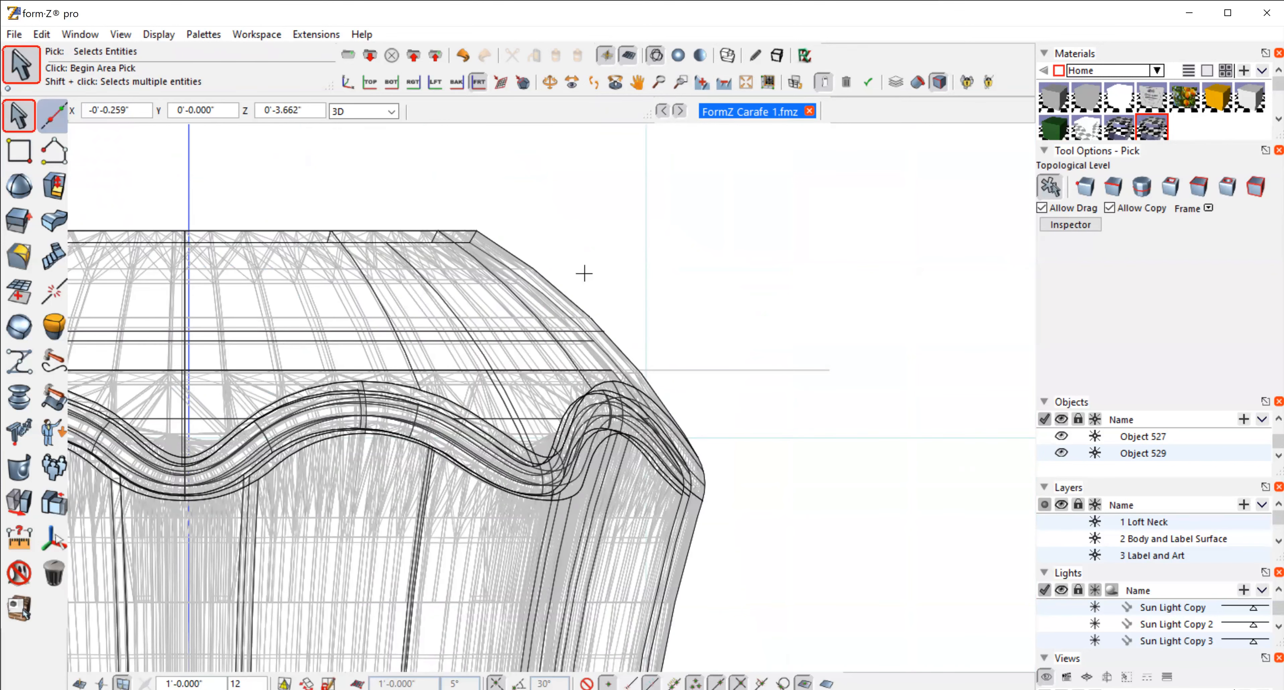
click(631, 430)
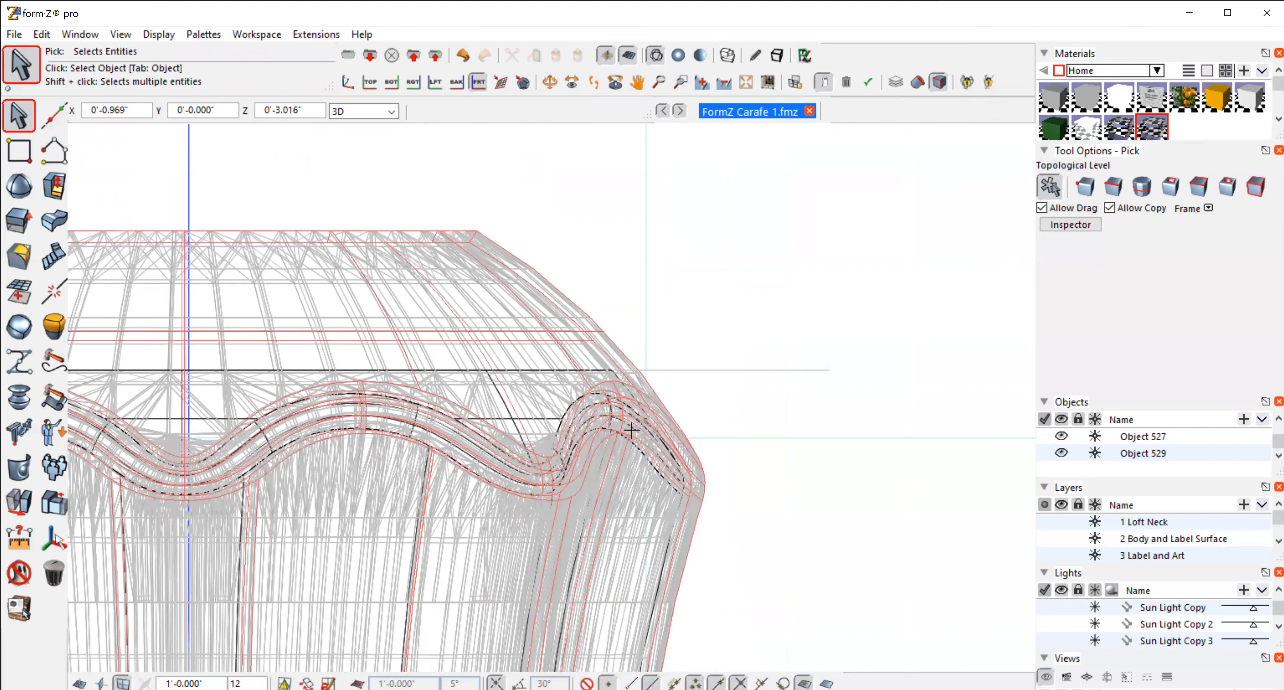
click(630, 428)
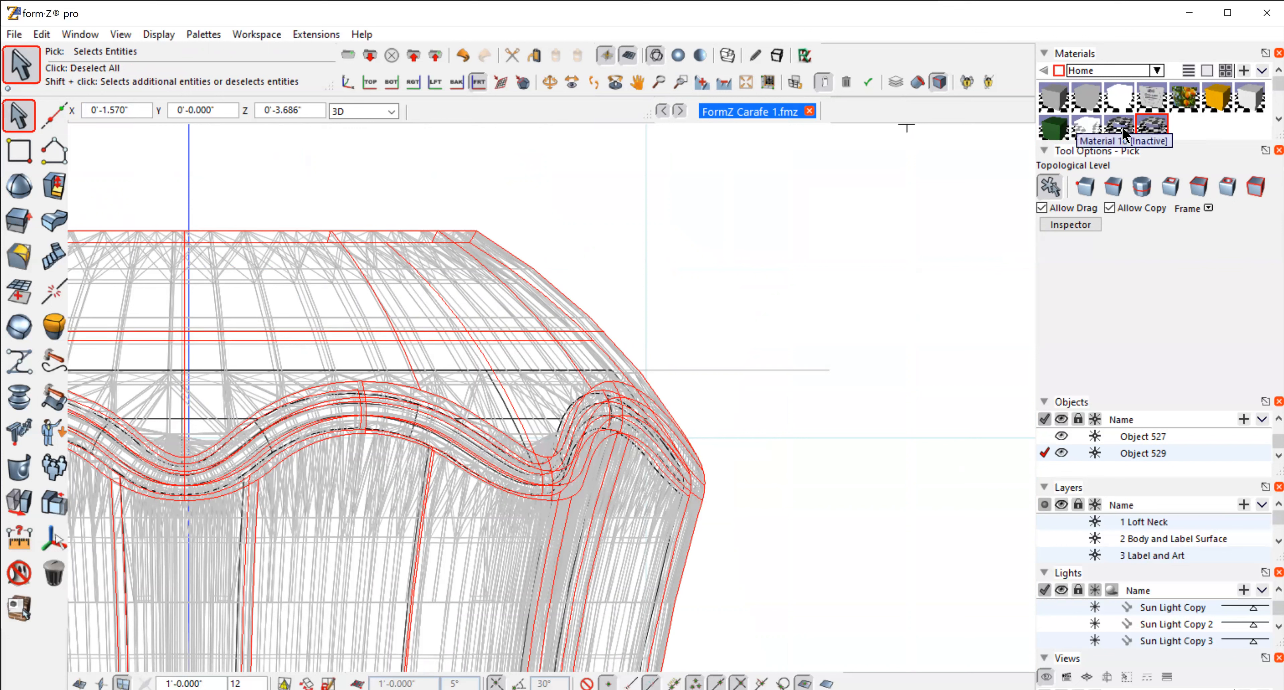
click(1121, 128)
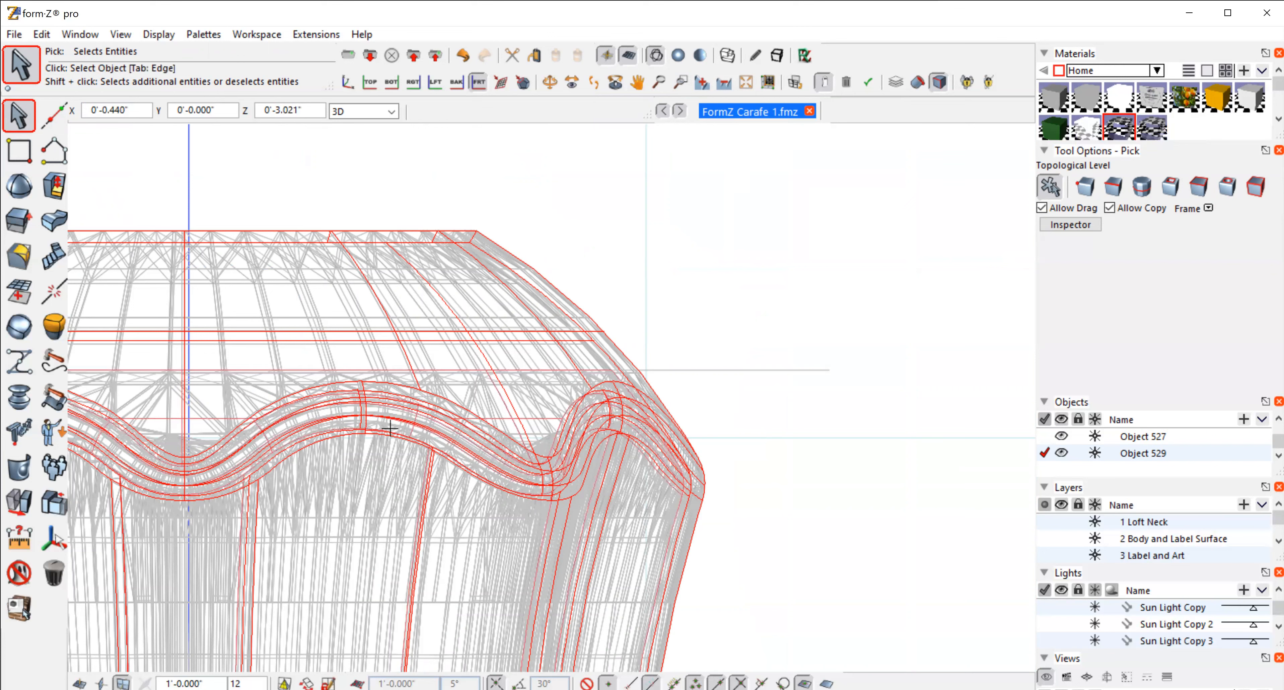
click(19, 500)
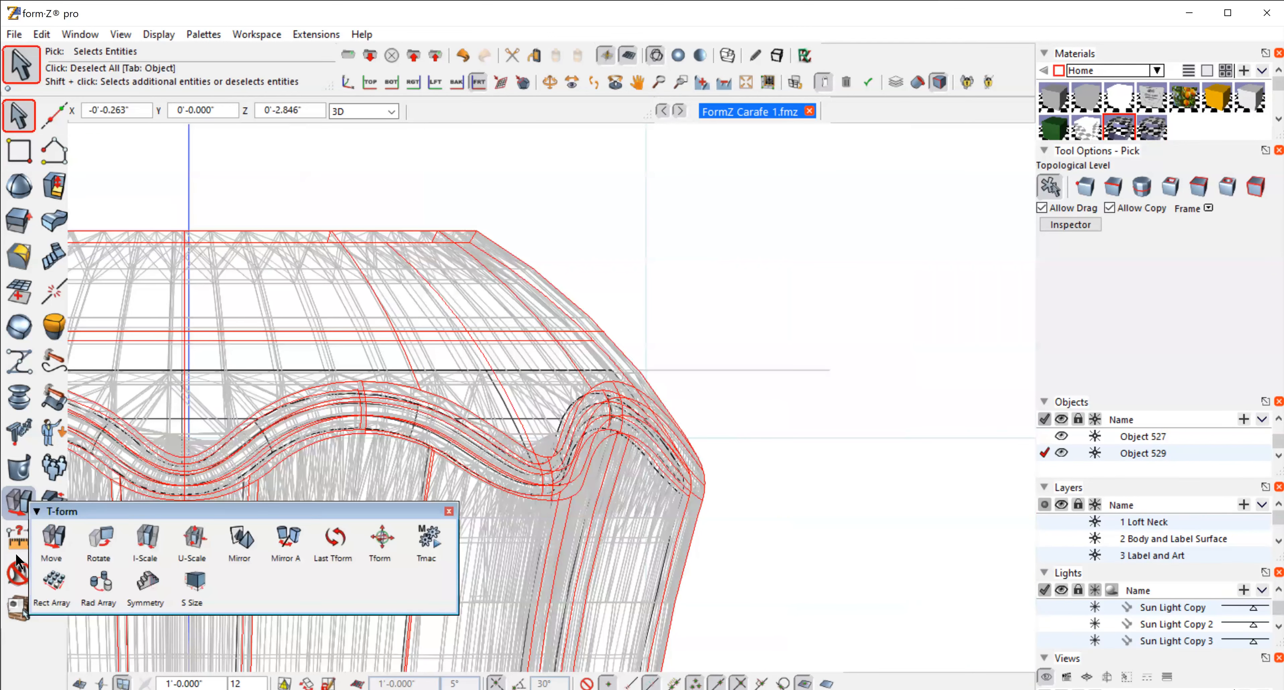
click(19, 573)
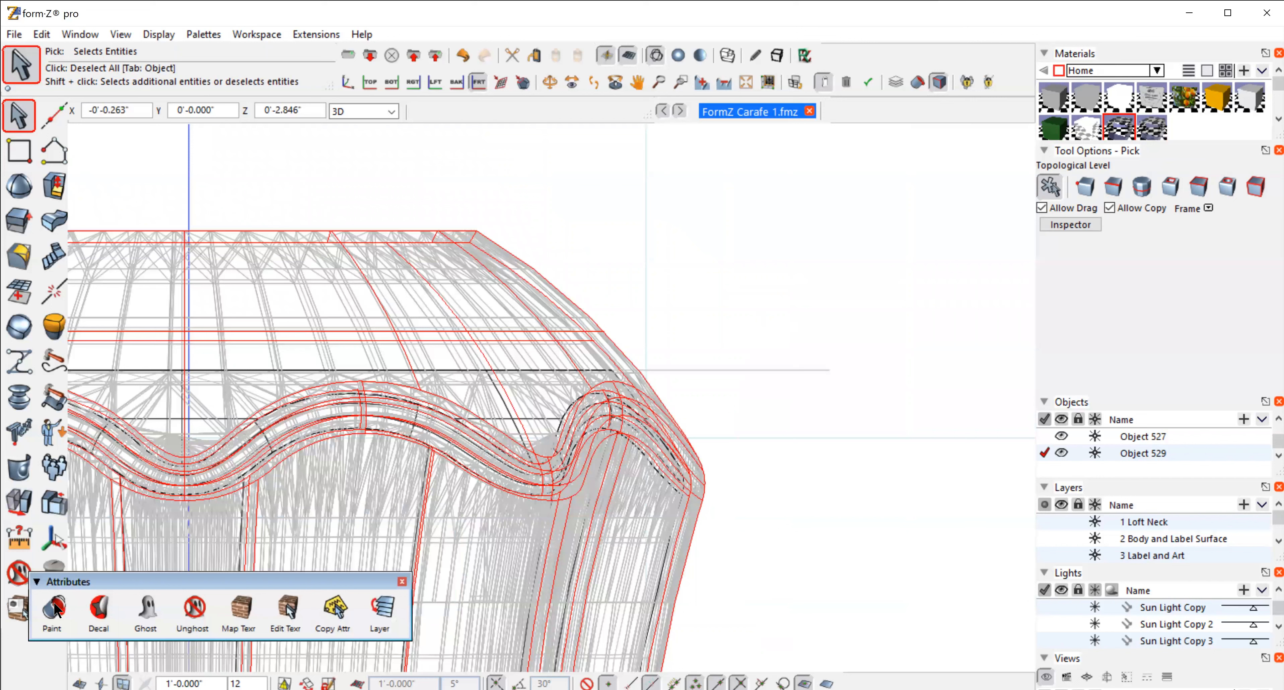
click(54, 608)
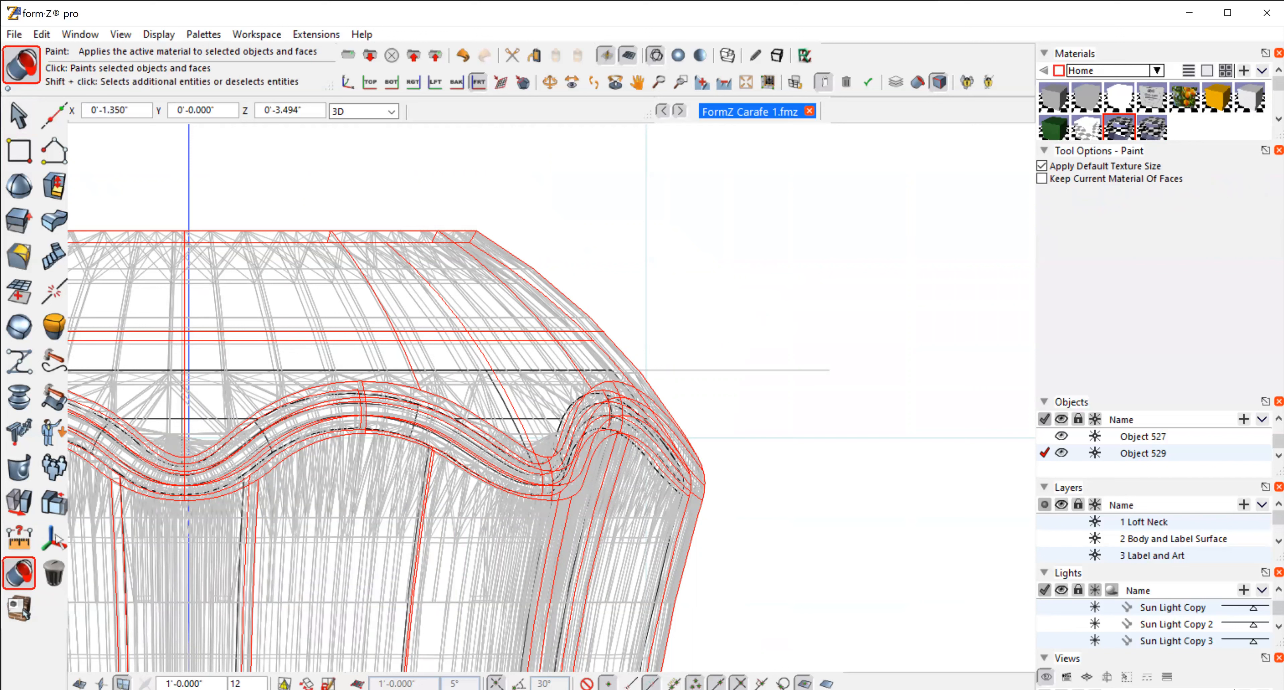
click(18, 115)
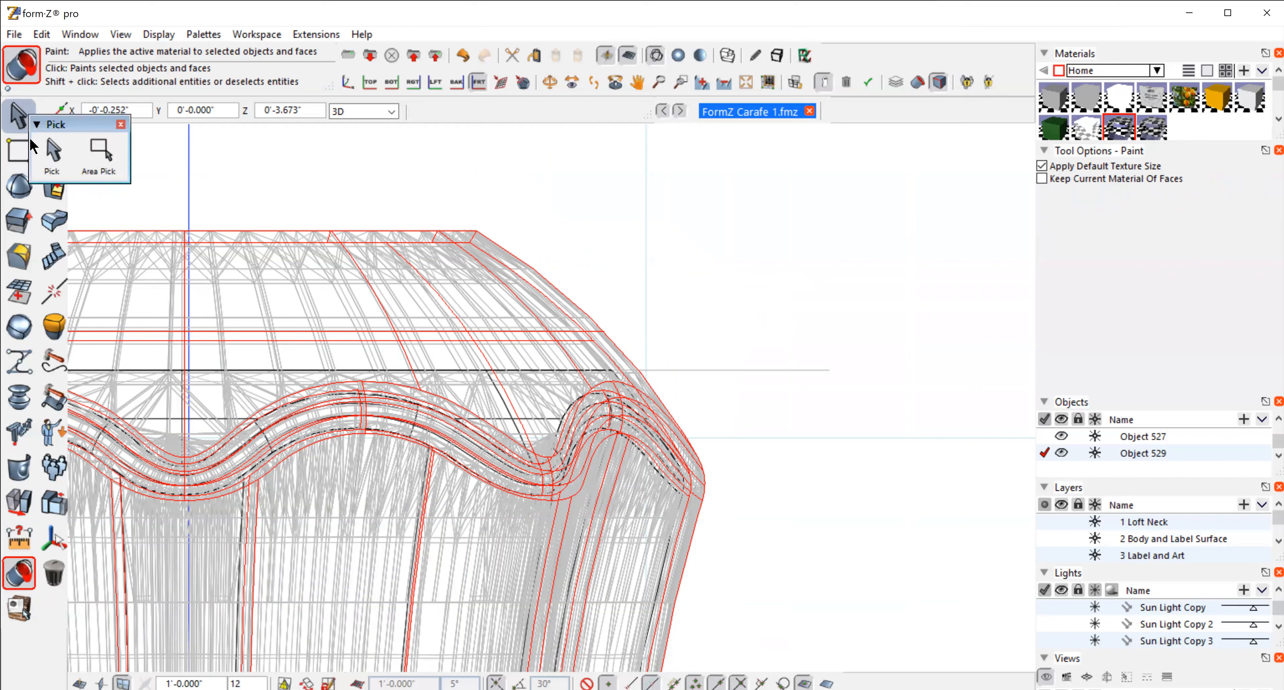
click(620, 222)
- Paint the inner liquid solid with the orange material, keeping Apply Default Texture Size on
click(20, 114)
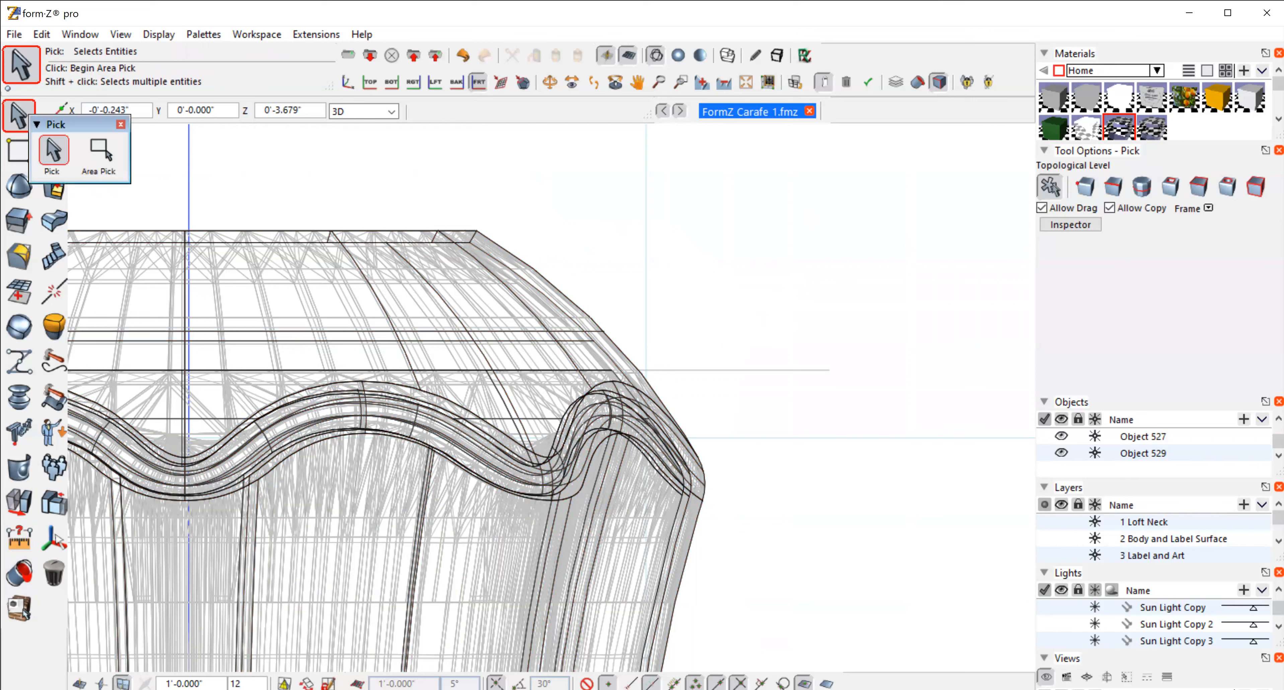
click(653, 498)
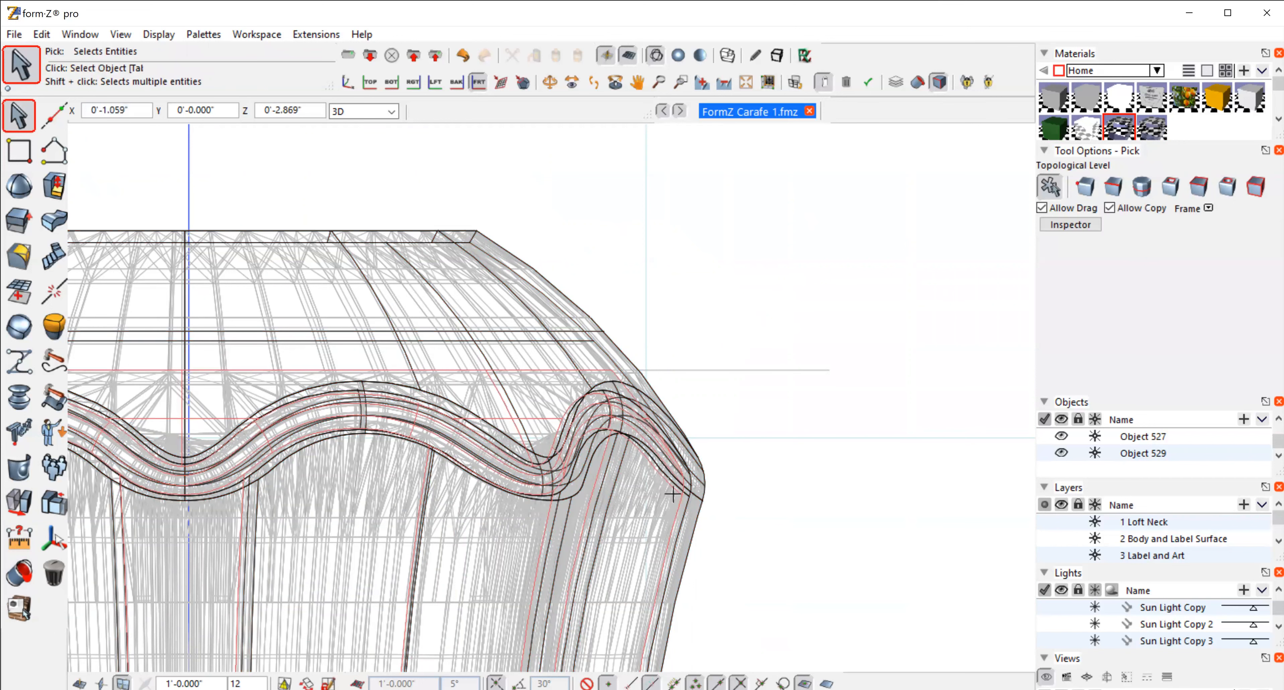
click(663, 483)
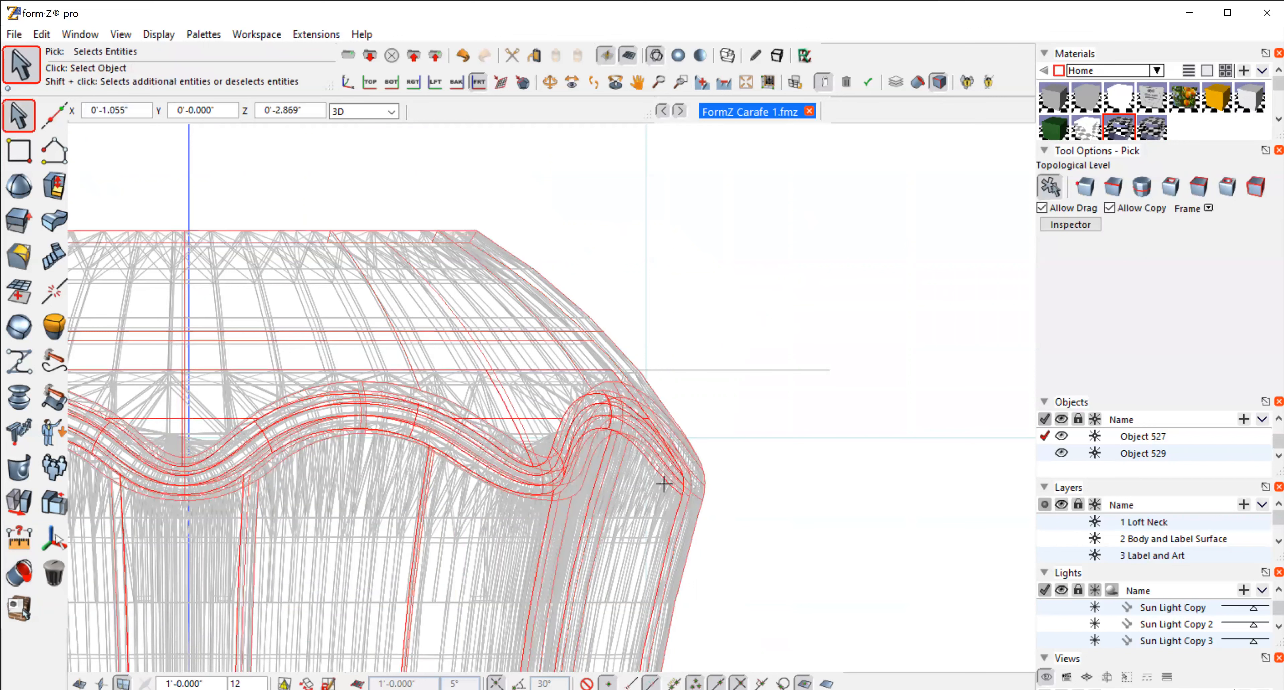
click(1218, 90)
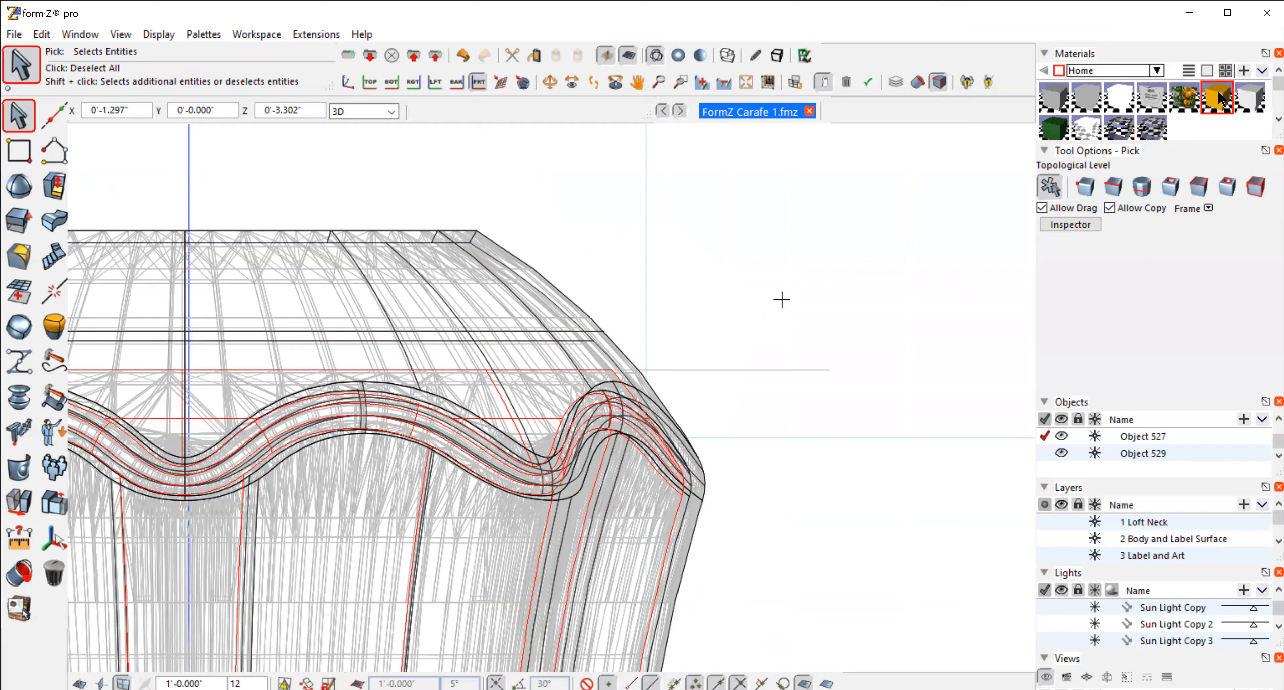
click(19, 574)
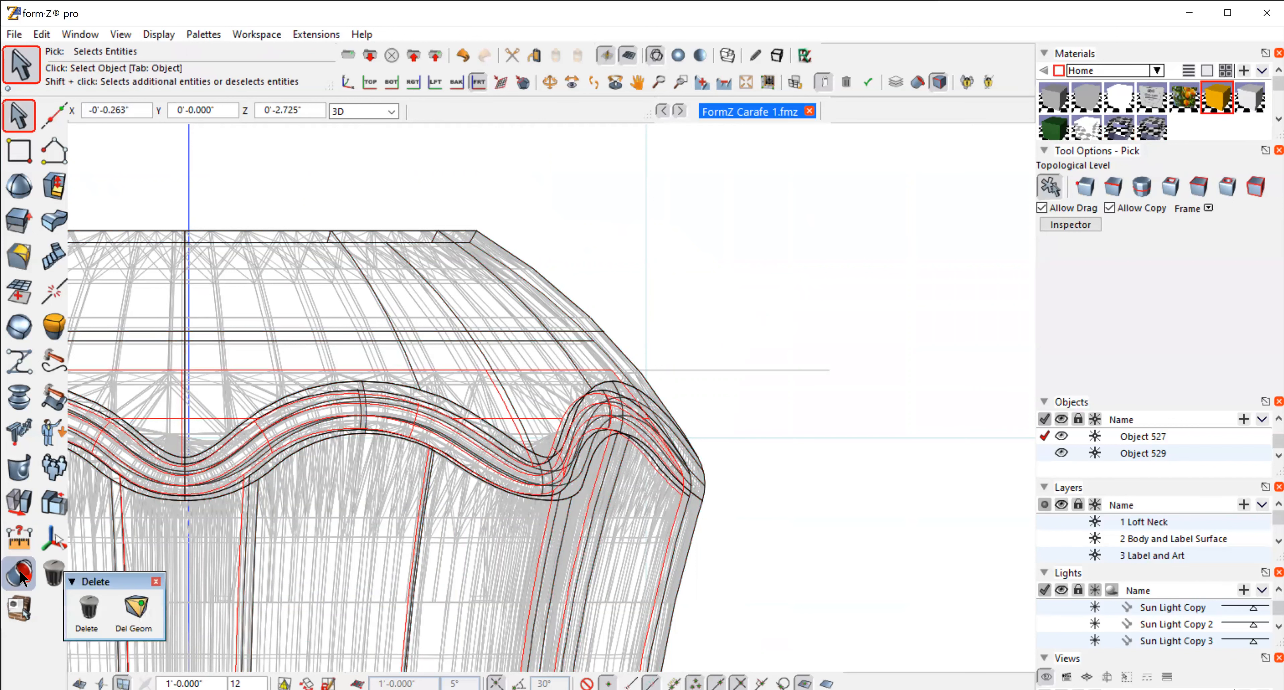
click(19, 574)
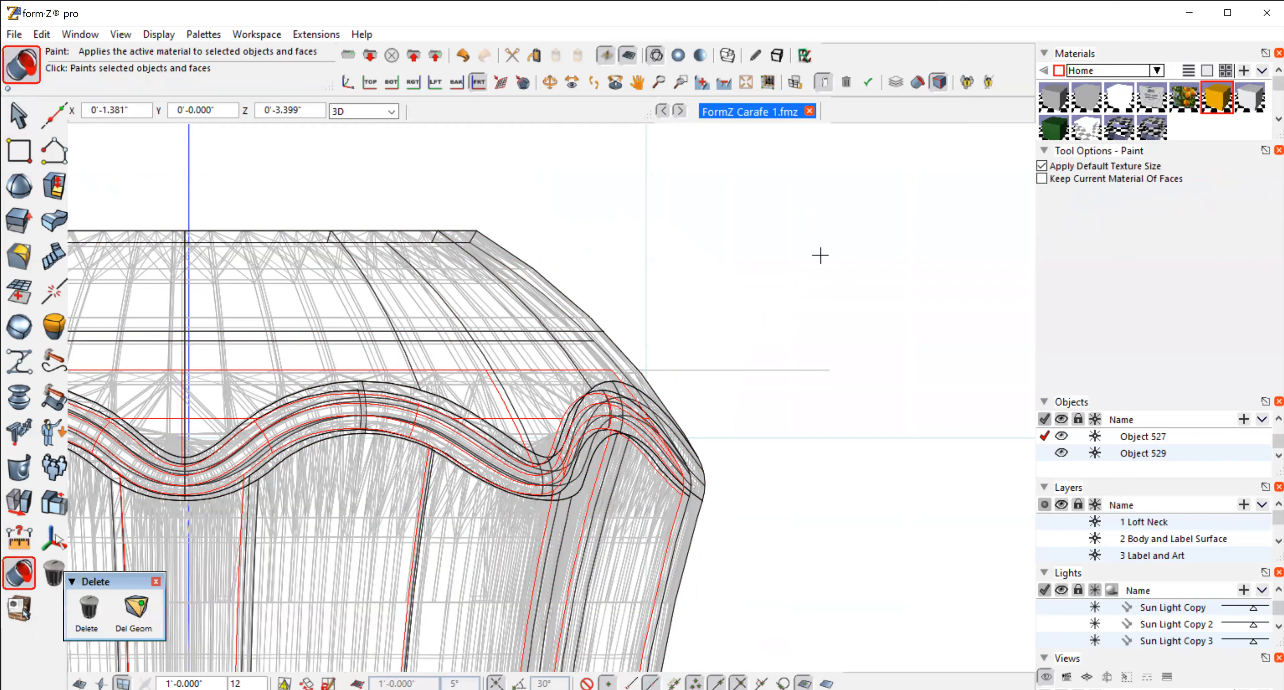
click(820, 255)
click(723, 81)
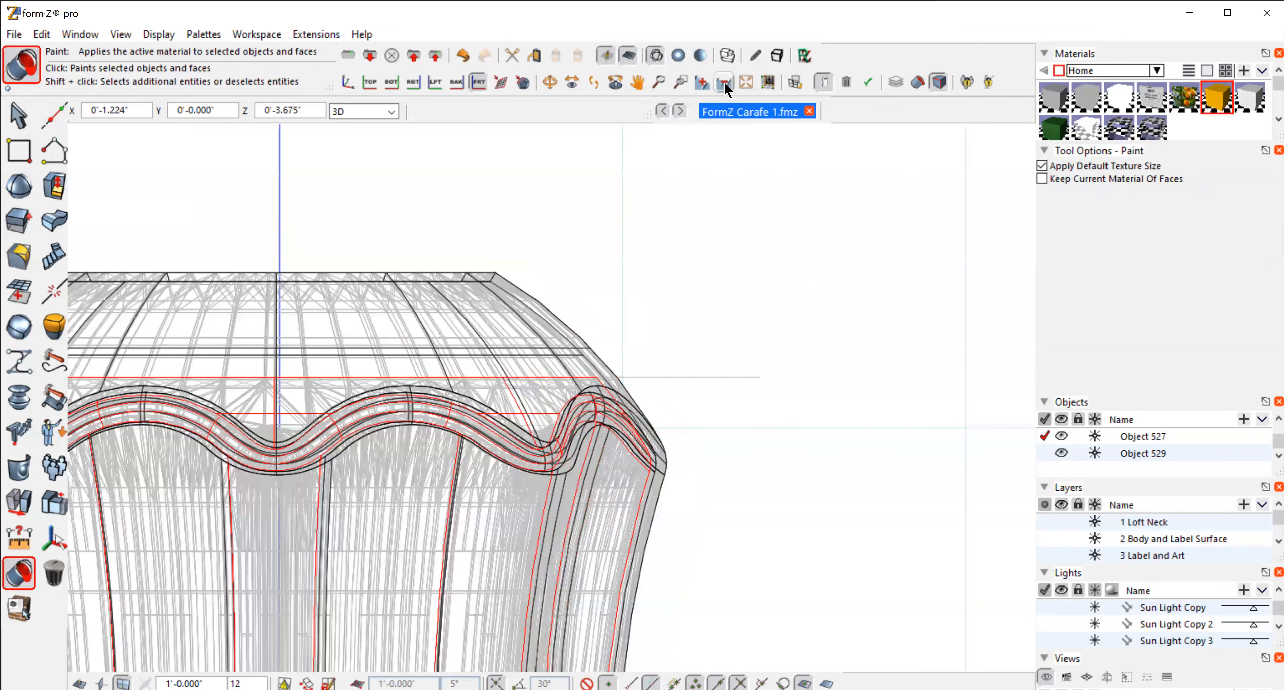
- Preview the painted carafe and its juice with a RenderZone rendering, and return to the wireframe display
click(723, 81)
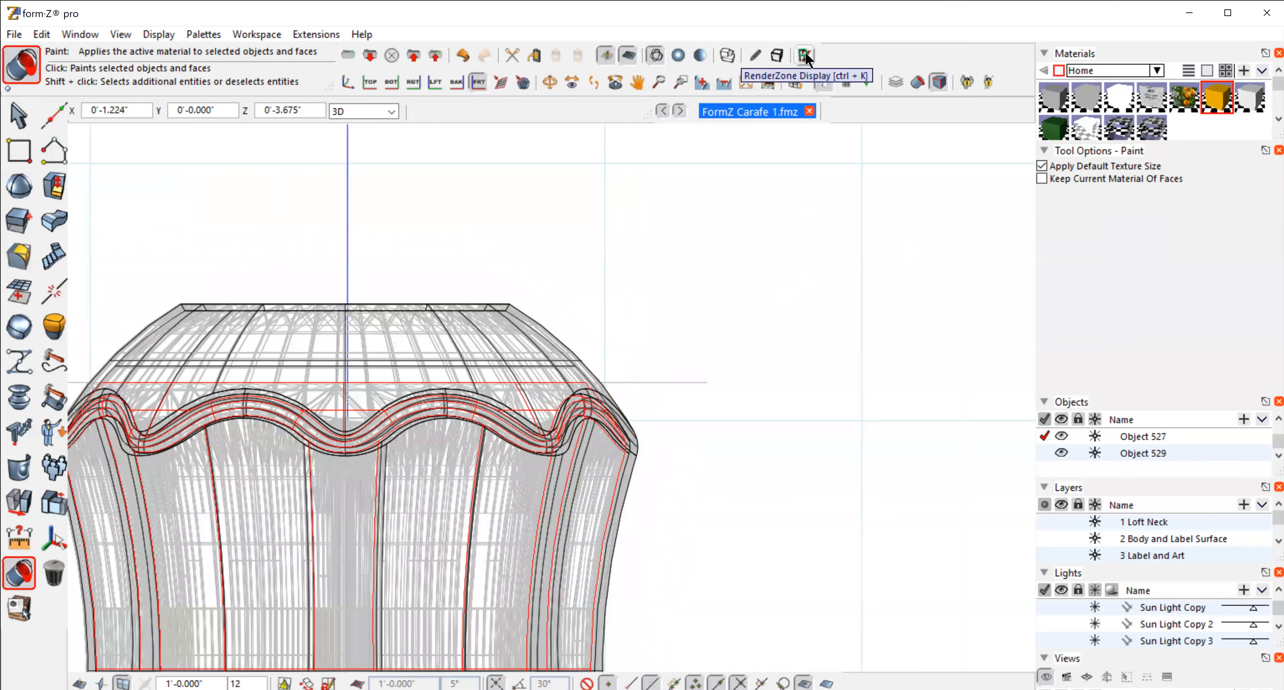
click(804, 56)
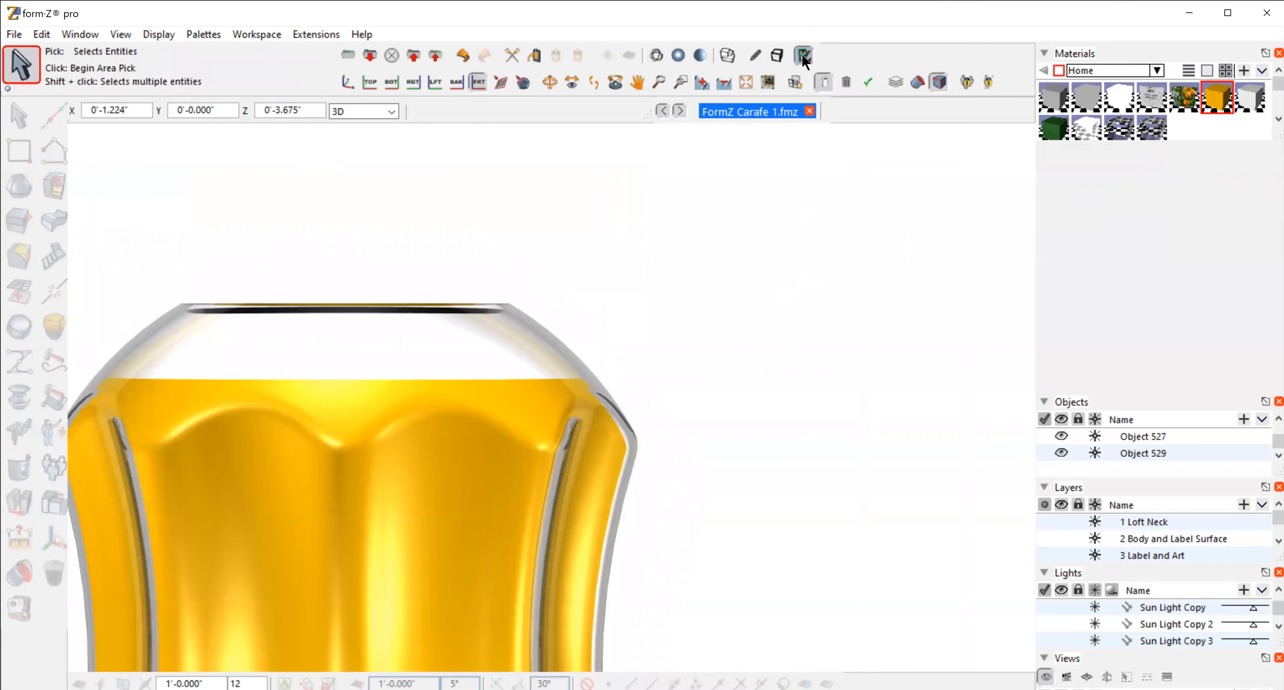
mouse_move(17, 115)
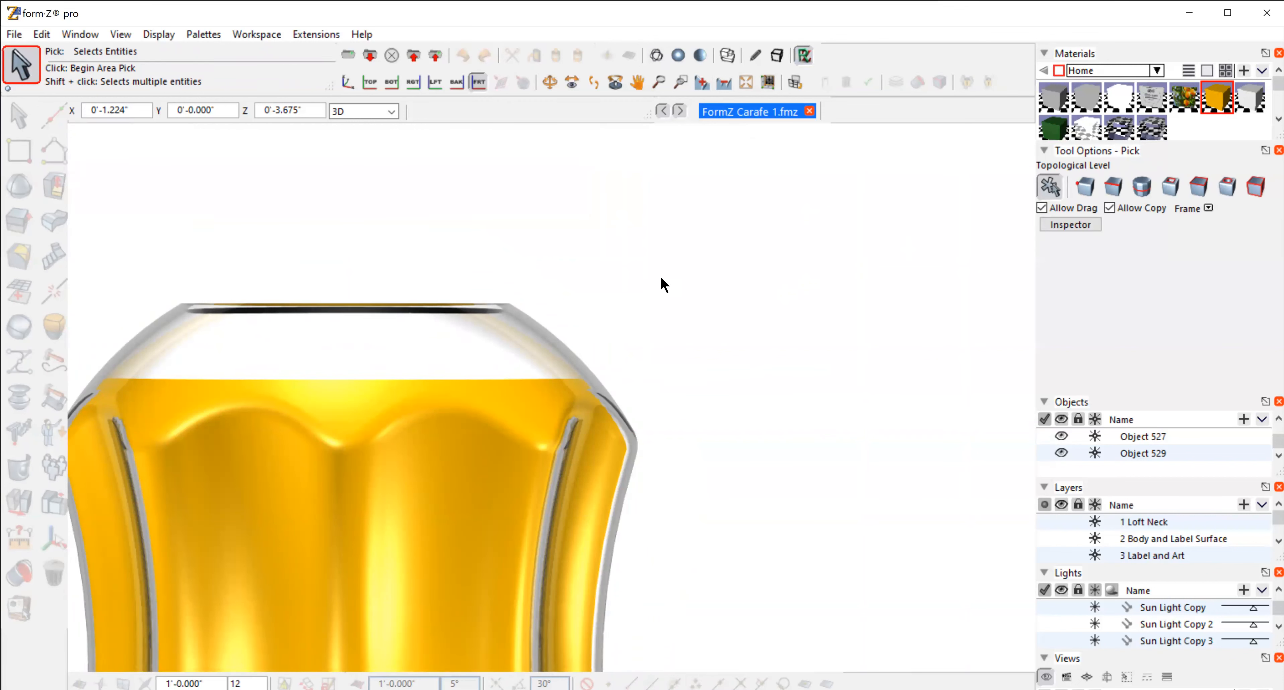
click(723, 82)
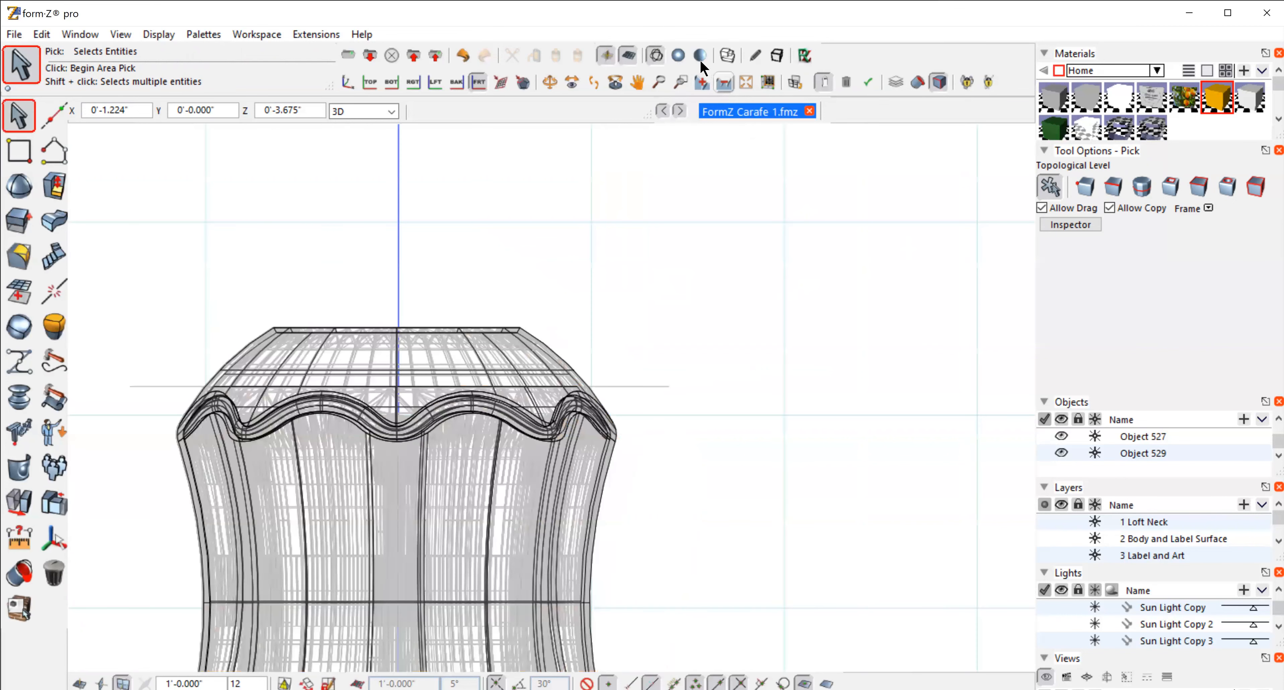
- Turn off Casts Shadows in the attributes of the outer glass carafe, and deselect it
click(19, 115)
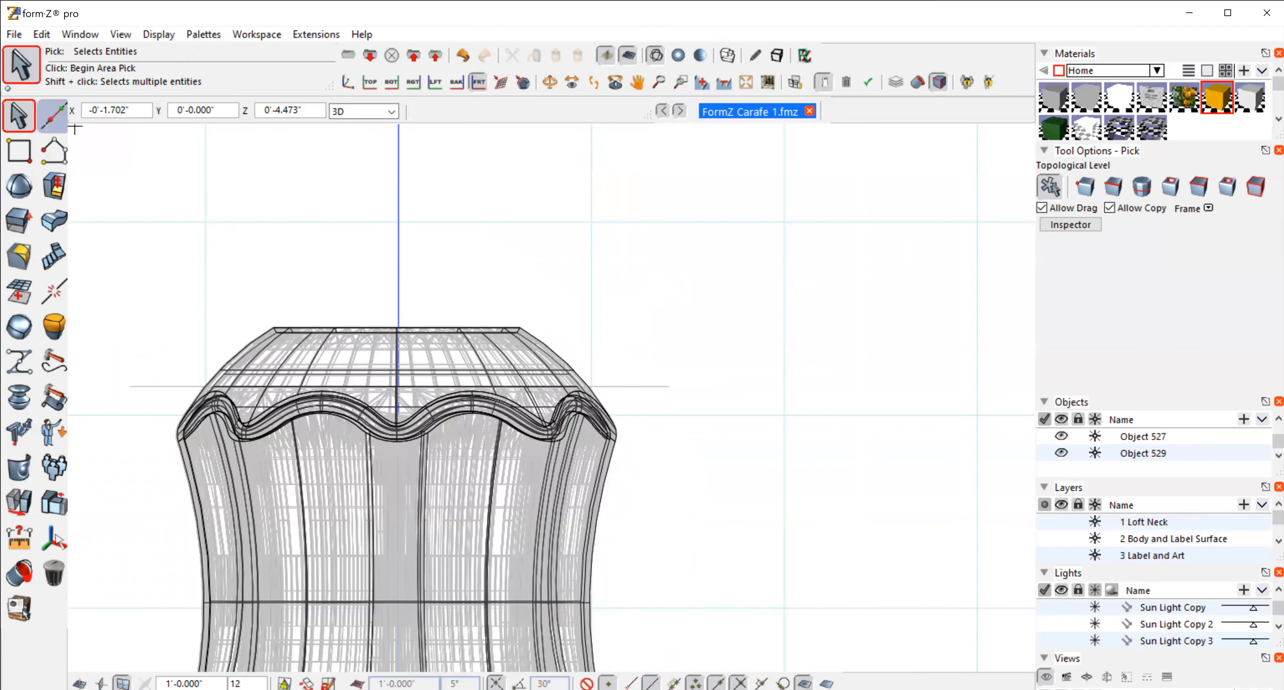
click(543, 344)
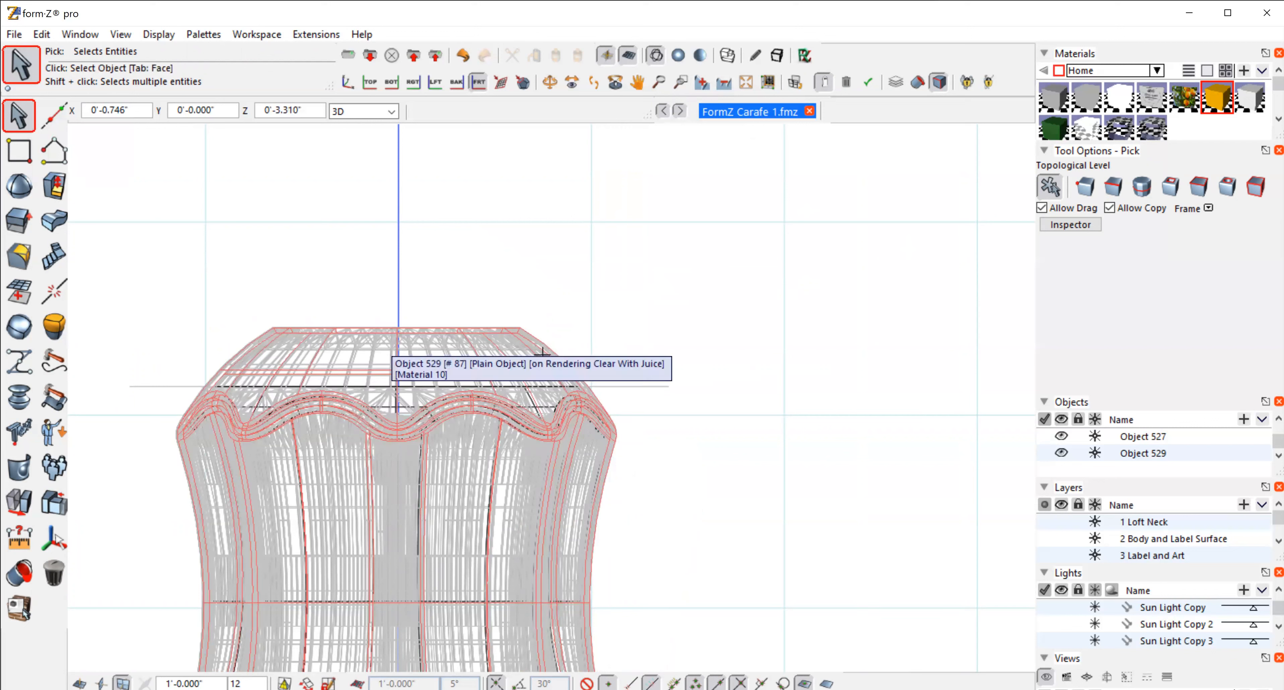
click(542, 353)
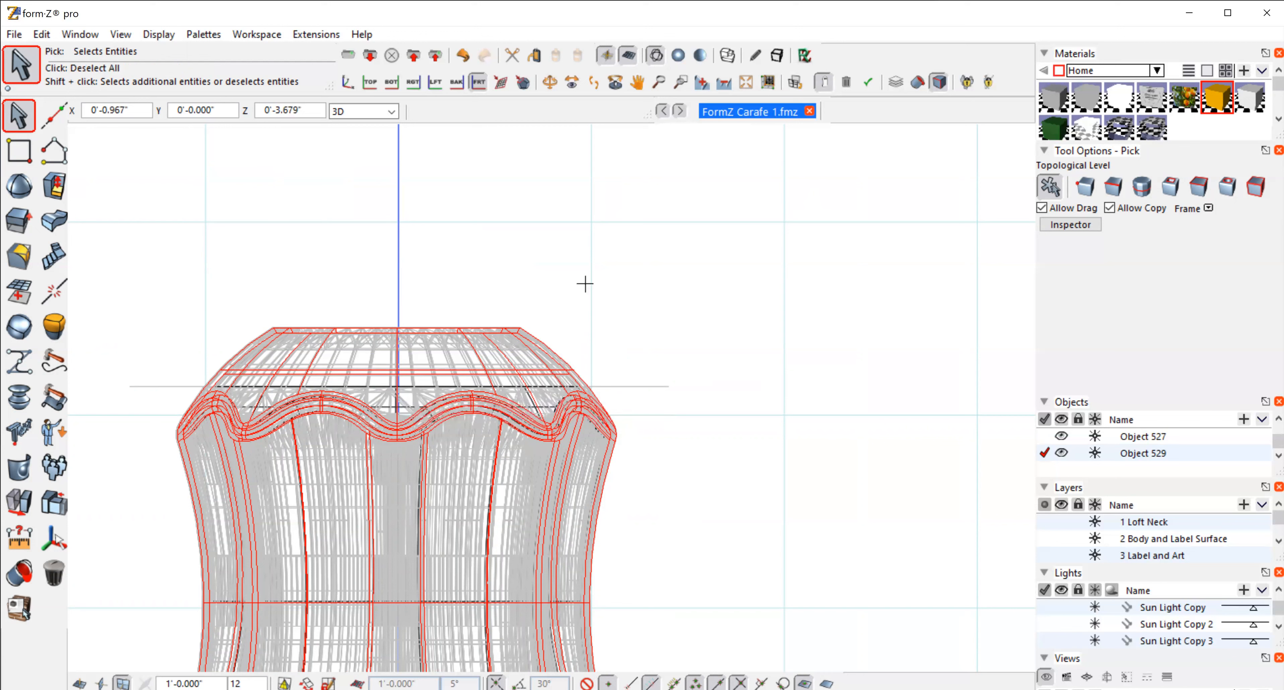
click(1067, 226)
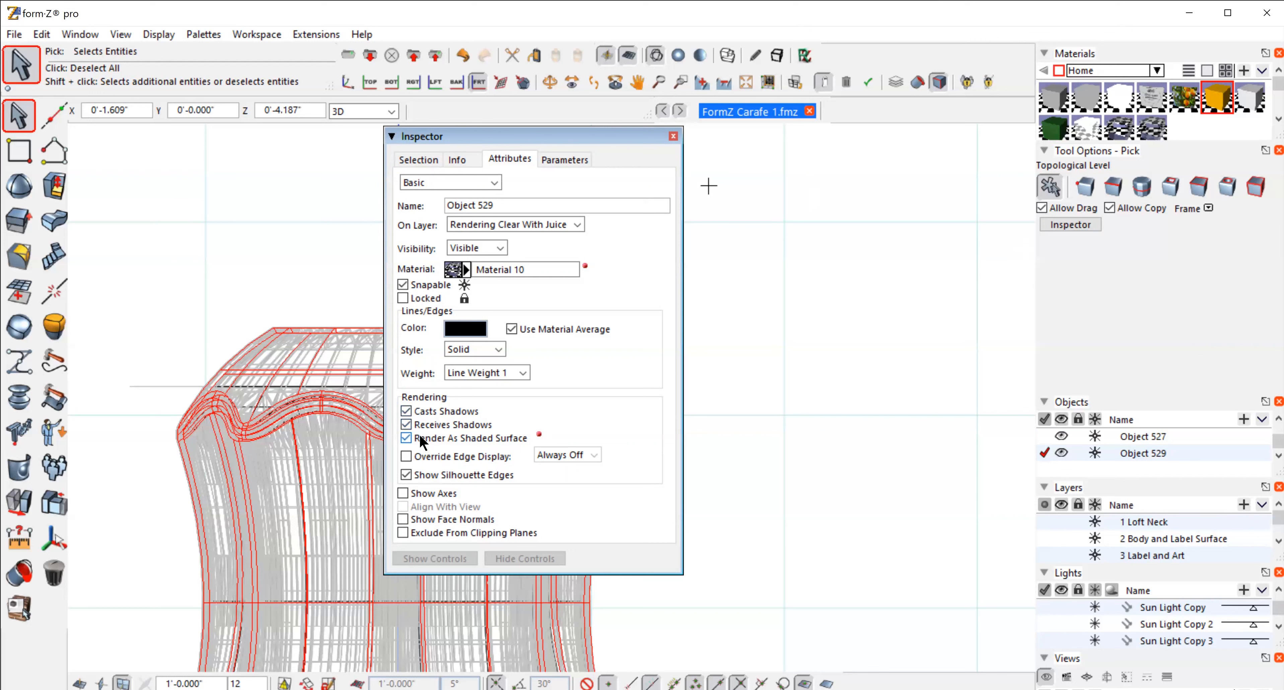
click(407, 412)
click(673, 136)
click(18, 114)
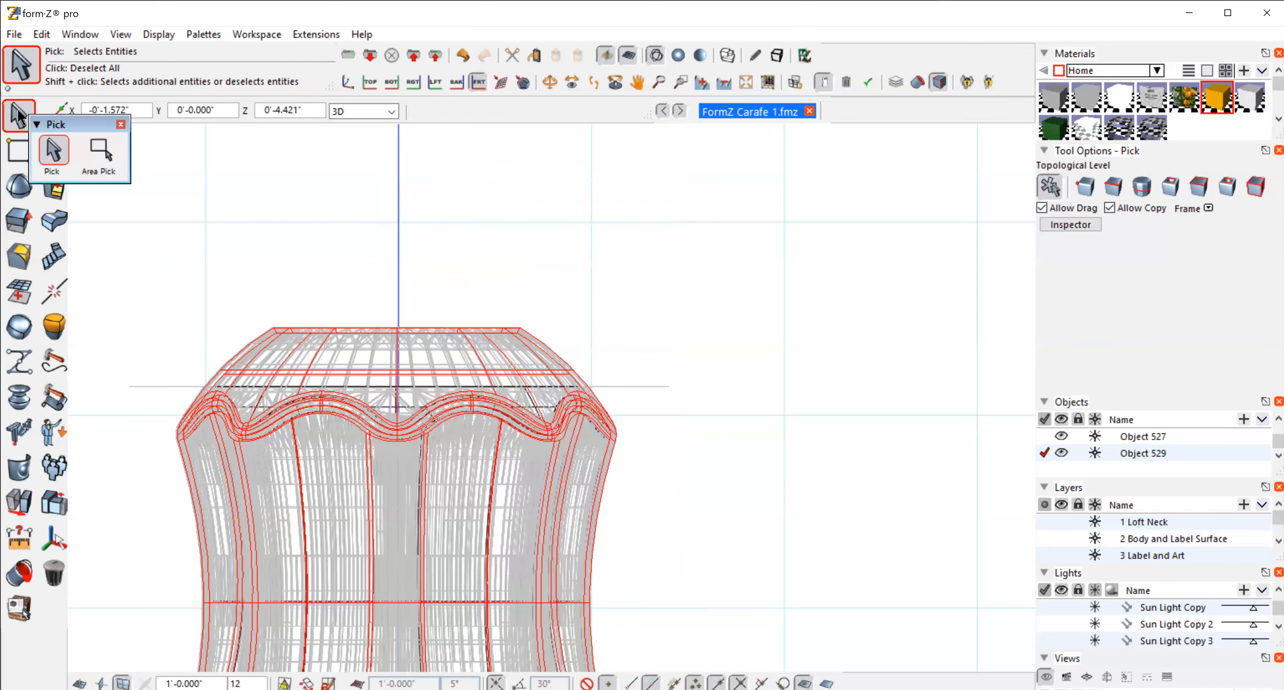
click(795, 249)
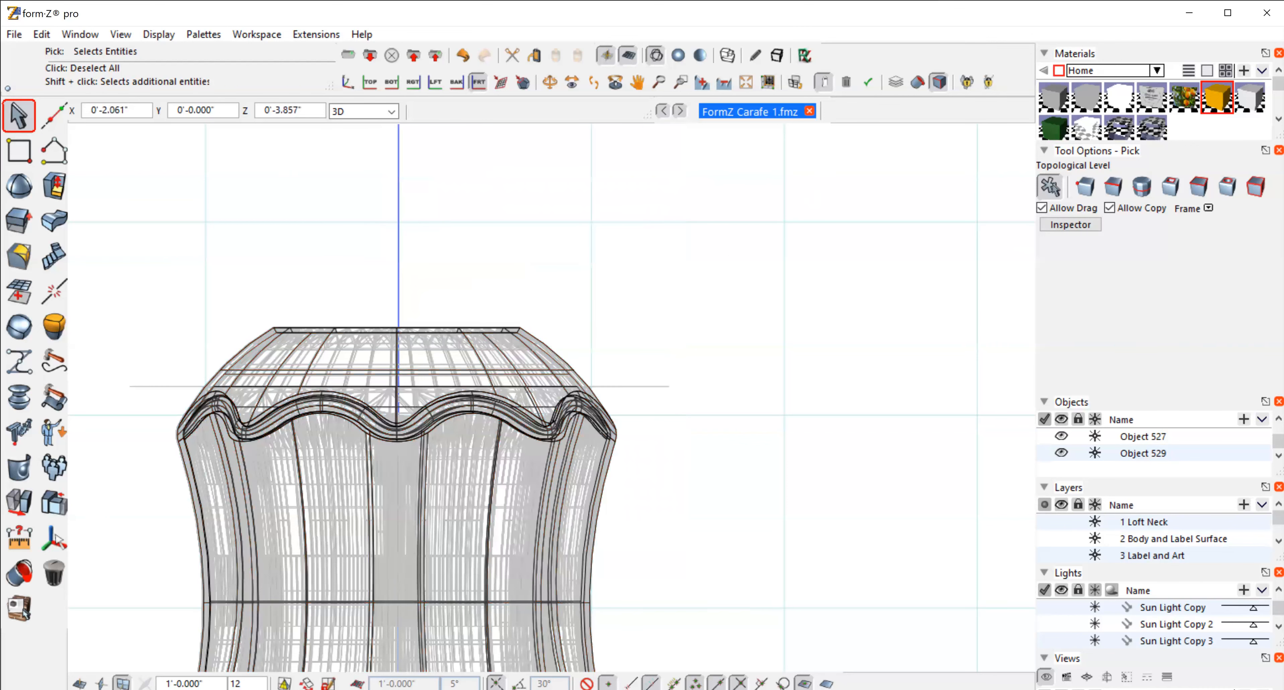
- Copy the label surface and cap from the neighbouring finished carafe about 8.097 inches horizontally onto the new carafe
click(727, 88)
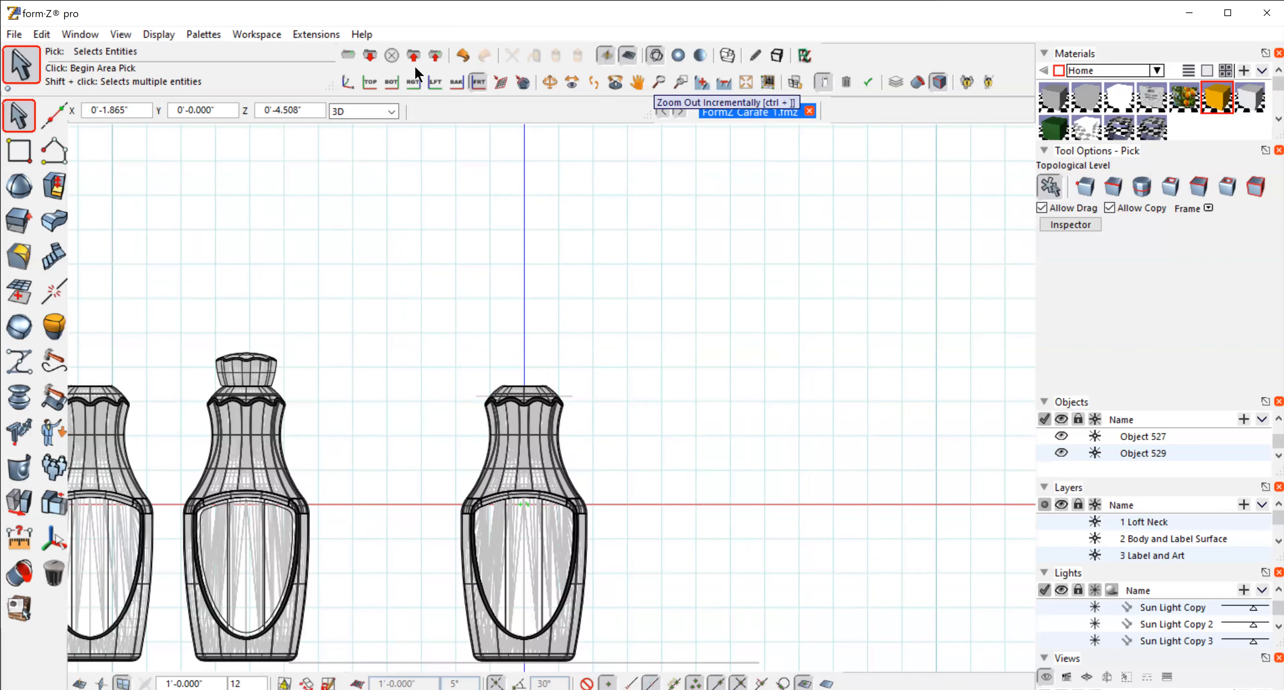
click(19, 118)
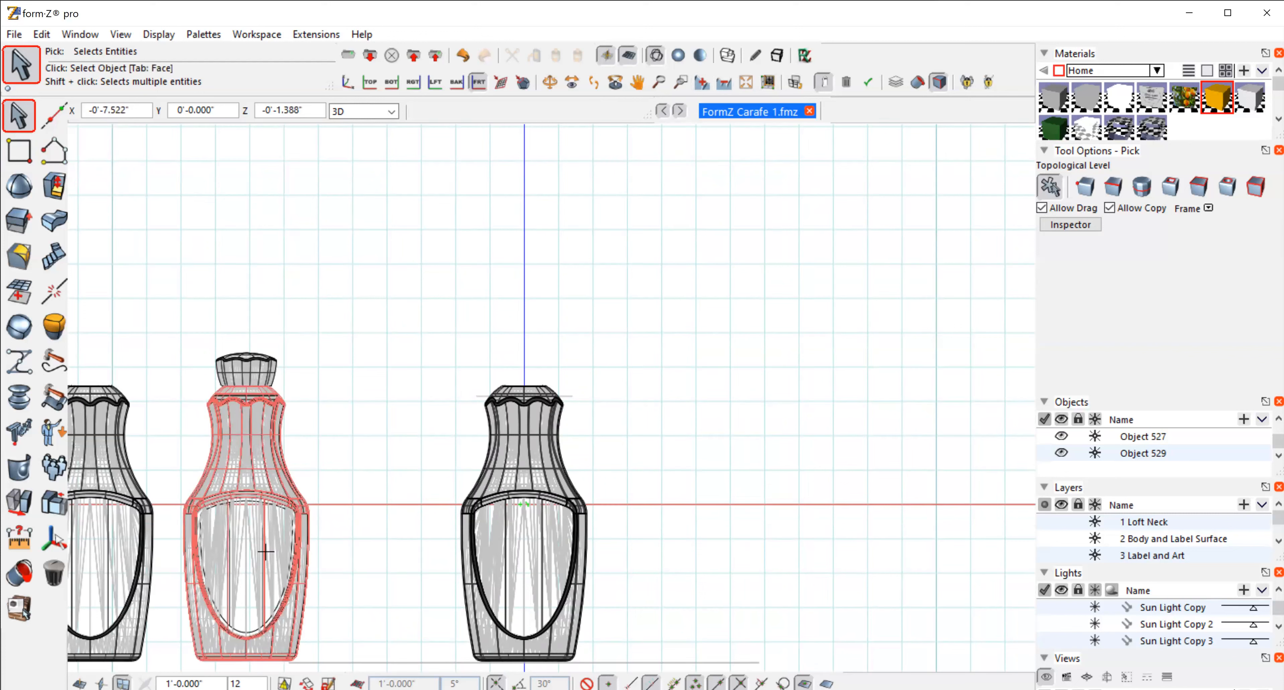
click(258, 510)
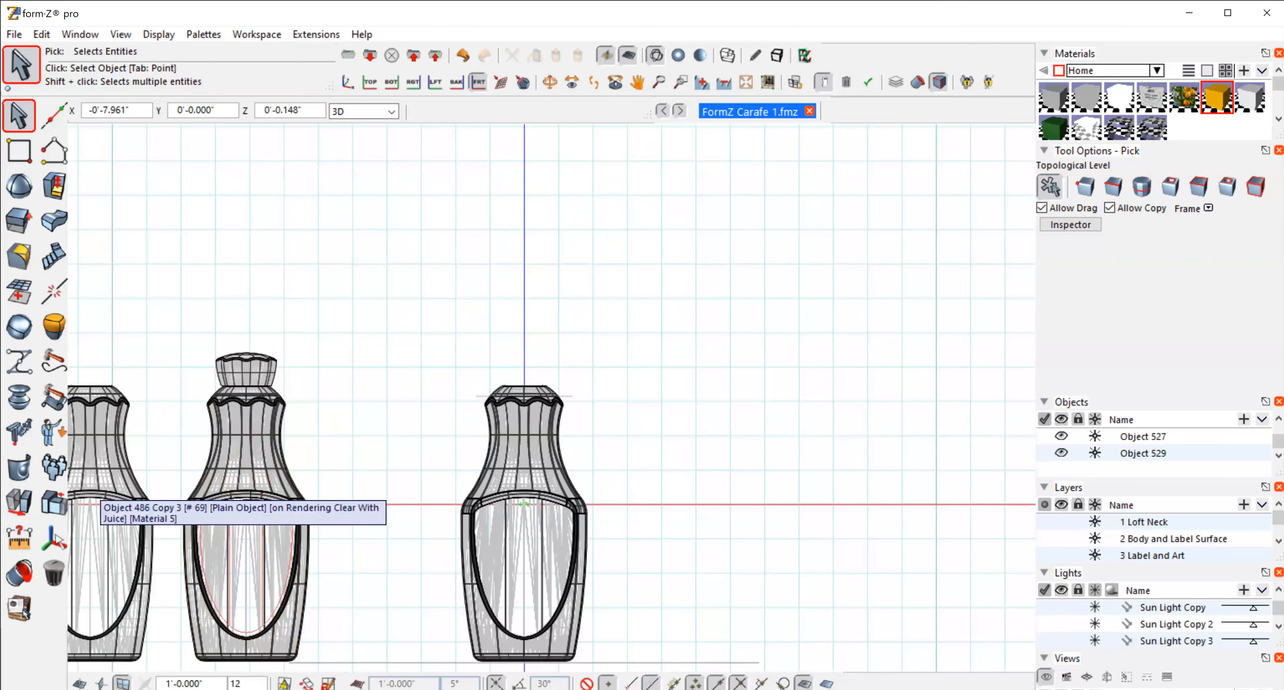
click(250, 506)
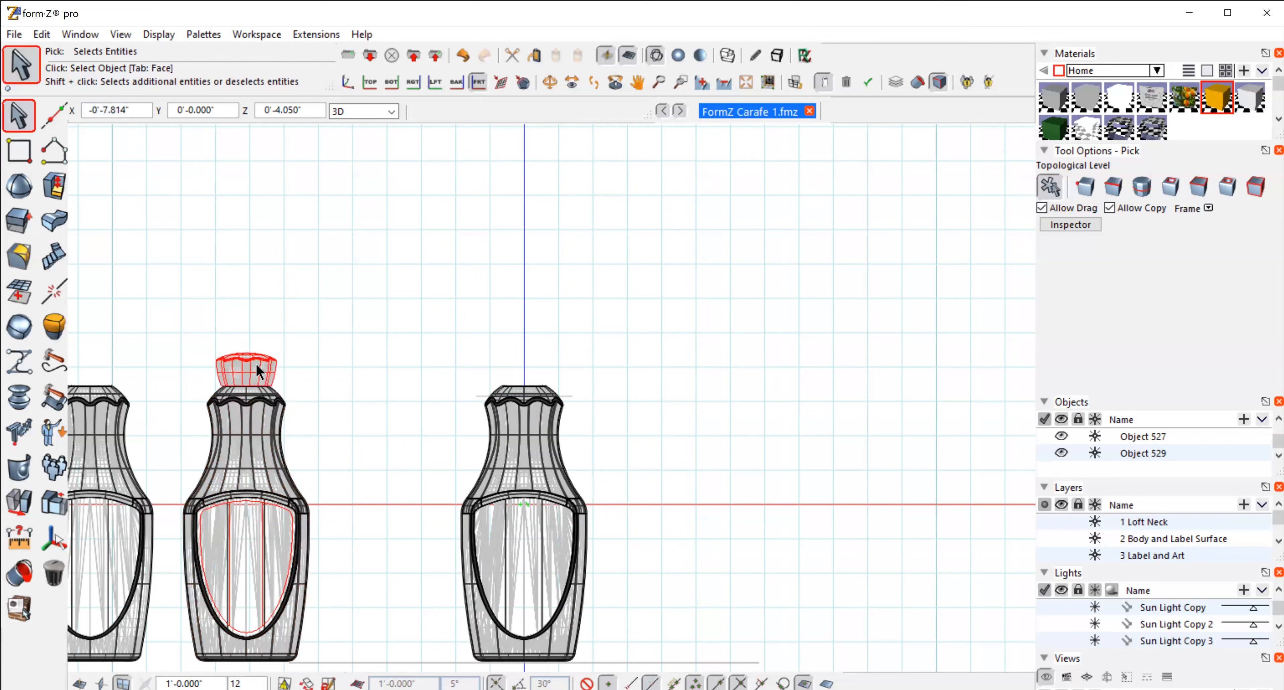
click(19, 503)
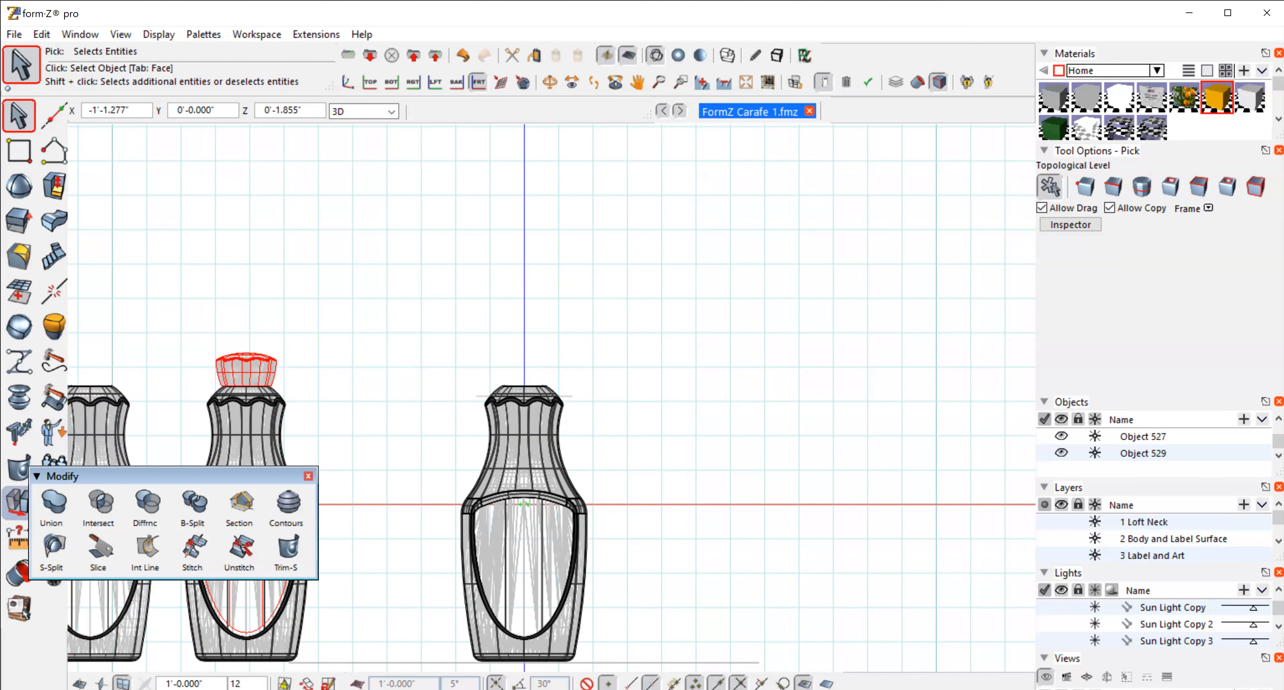
click(700, 82)
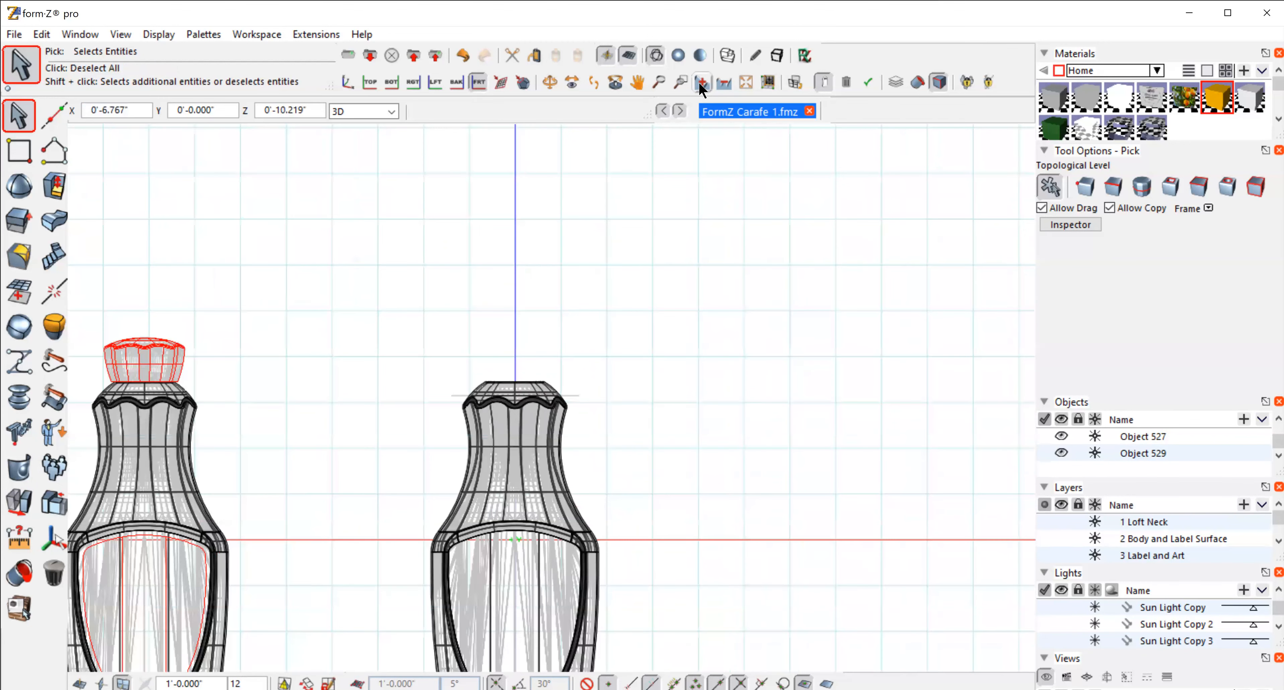
click(699, 81)
click(638, 81)
drag(235, 327, 519, 268)
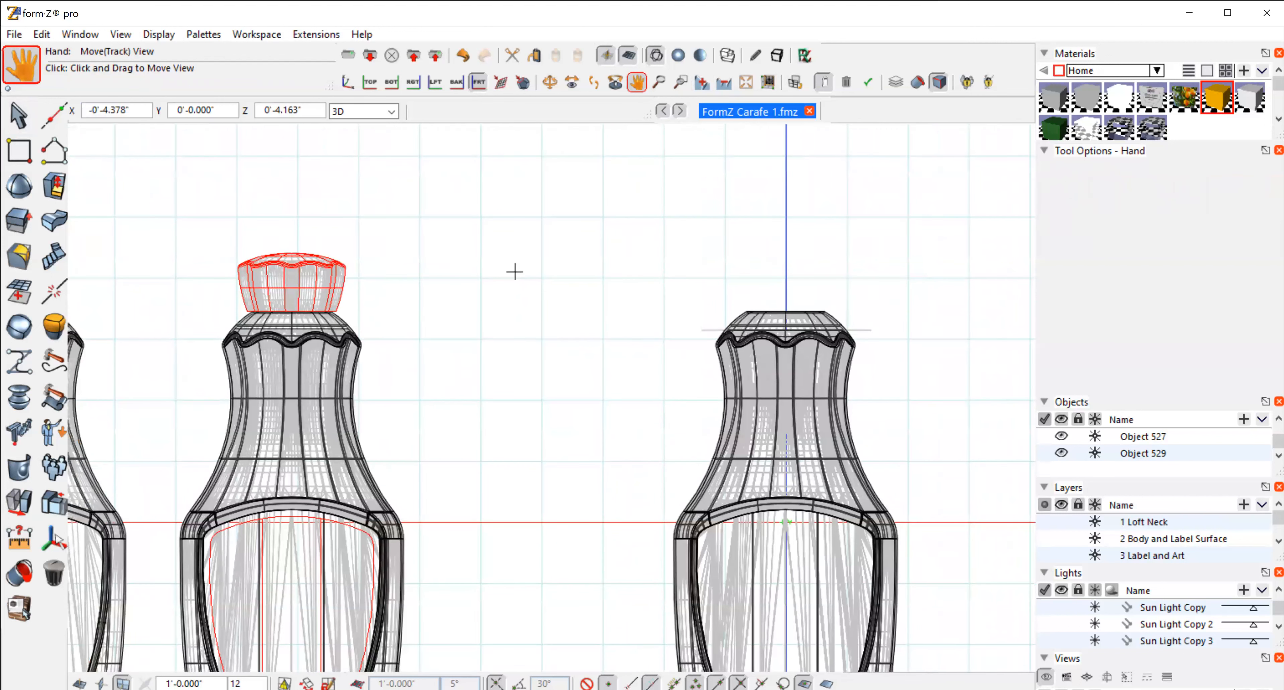
click(19, 501)
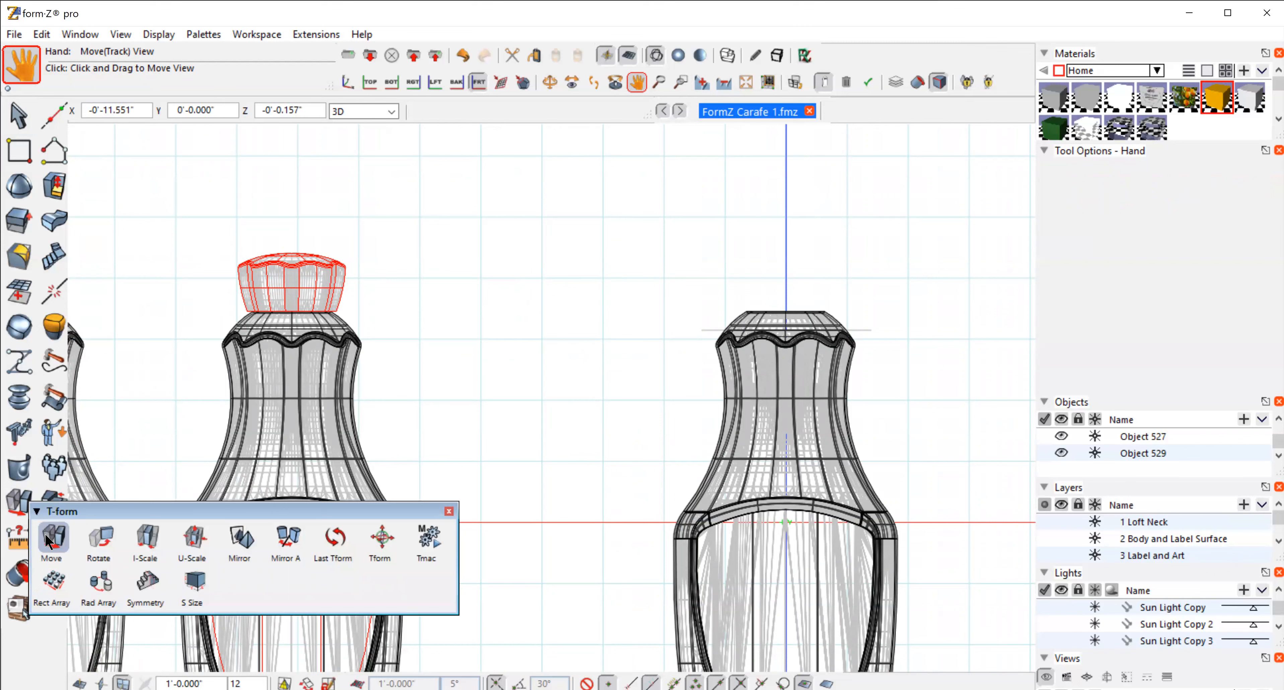
click(46, 536)
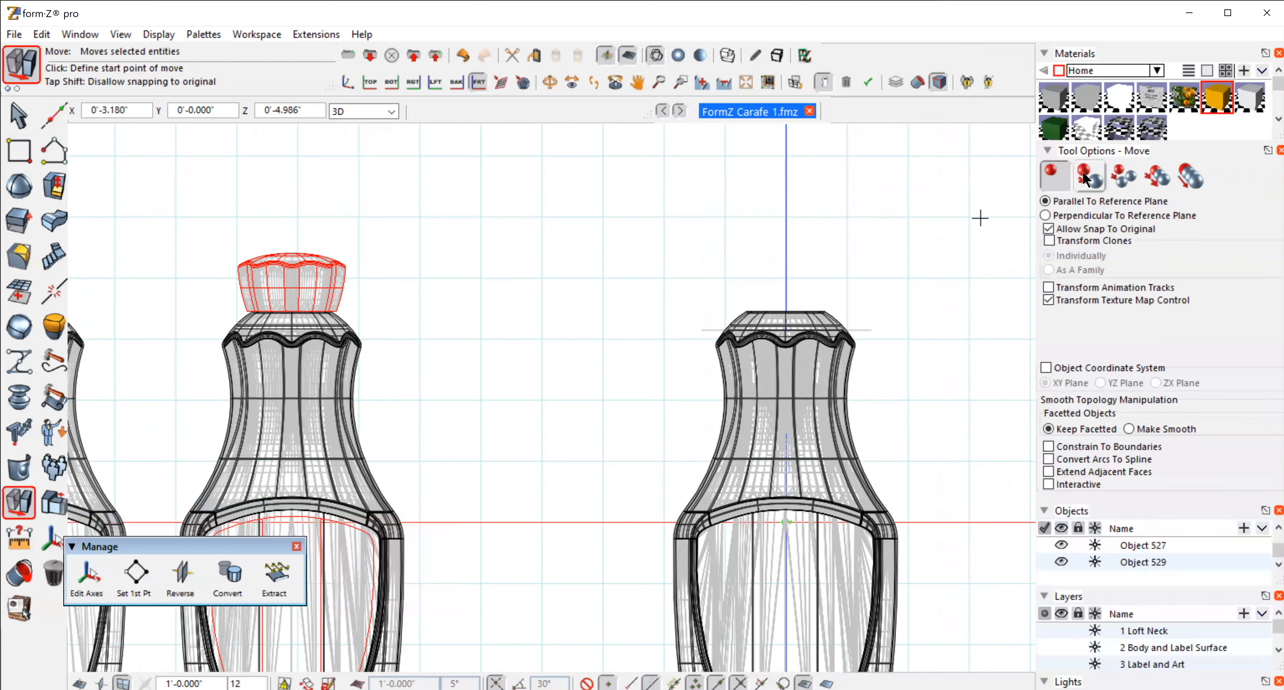
click(1086, 176)
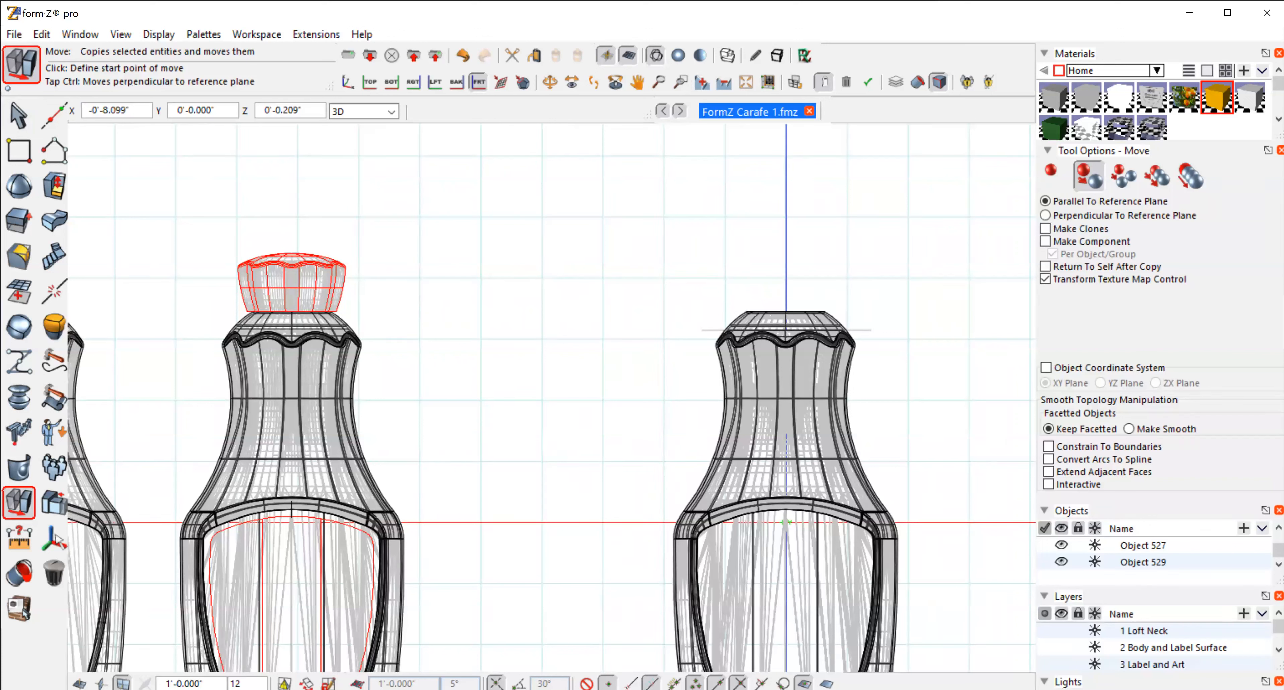
click(292, 510)
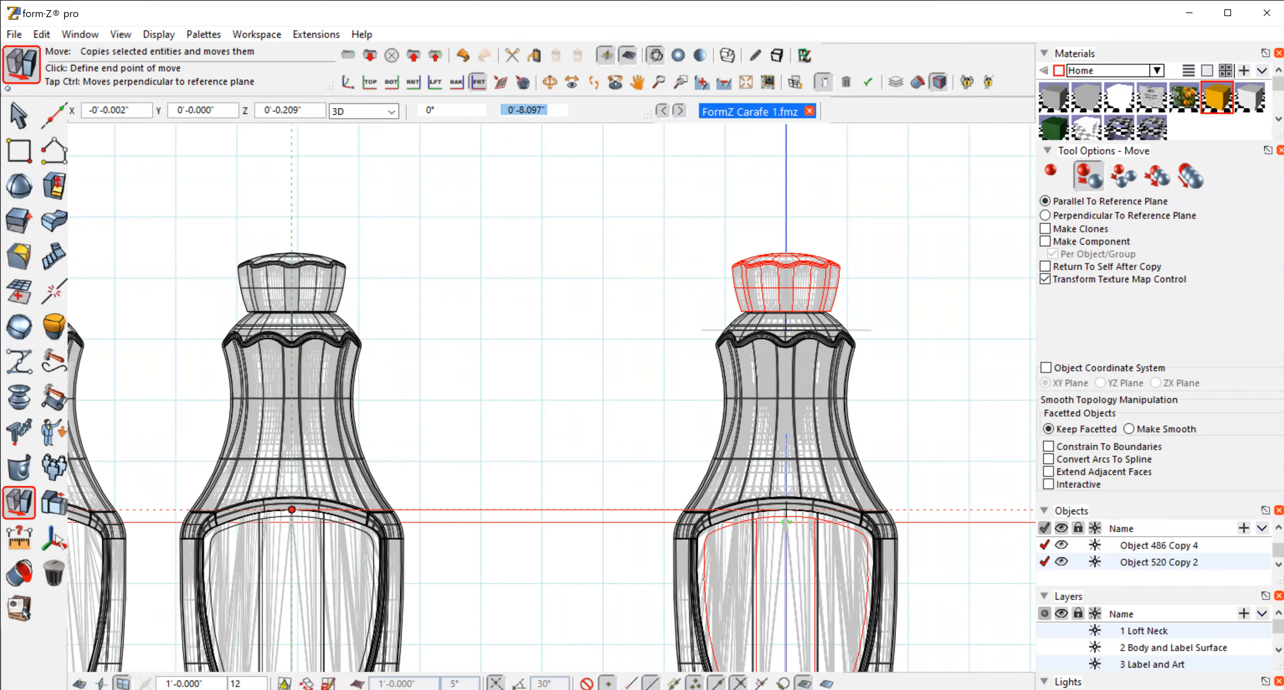
key(Escape)
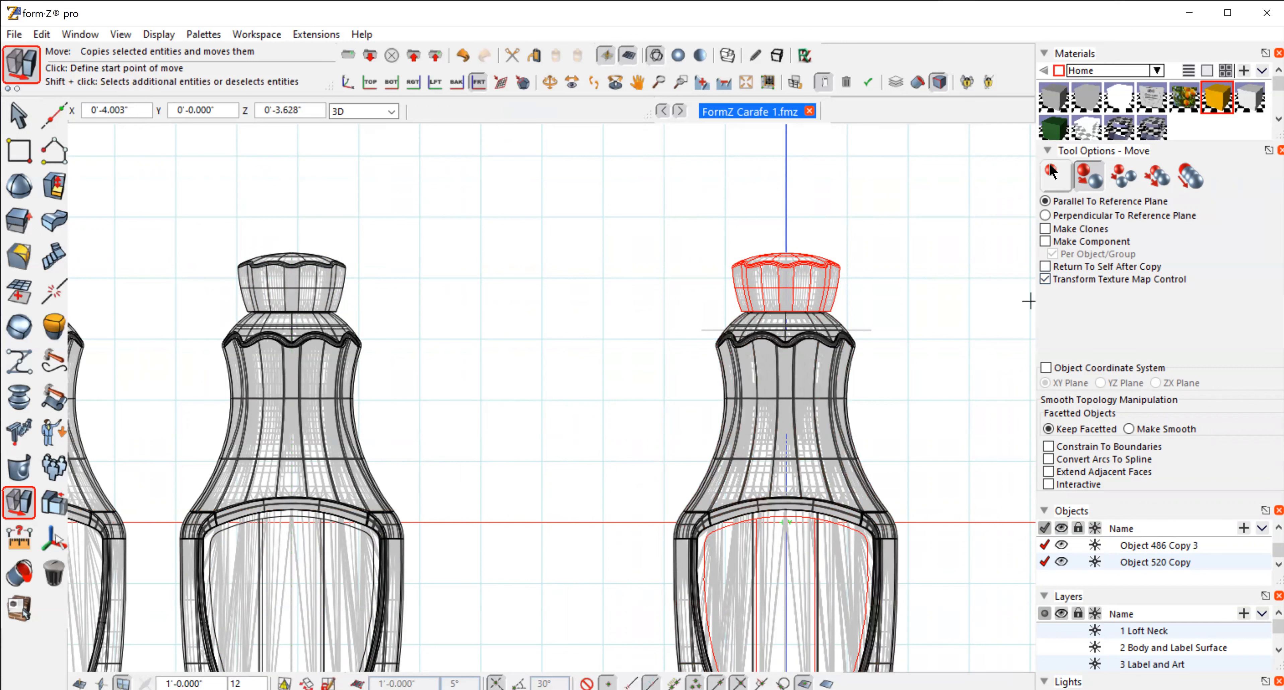
- Nudge the copied label and cap about 0.02 inch in negative X, check the cap against the neck, and deselect both
click(680, 82)
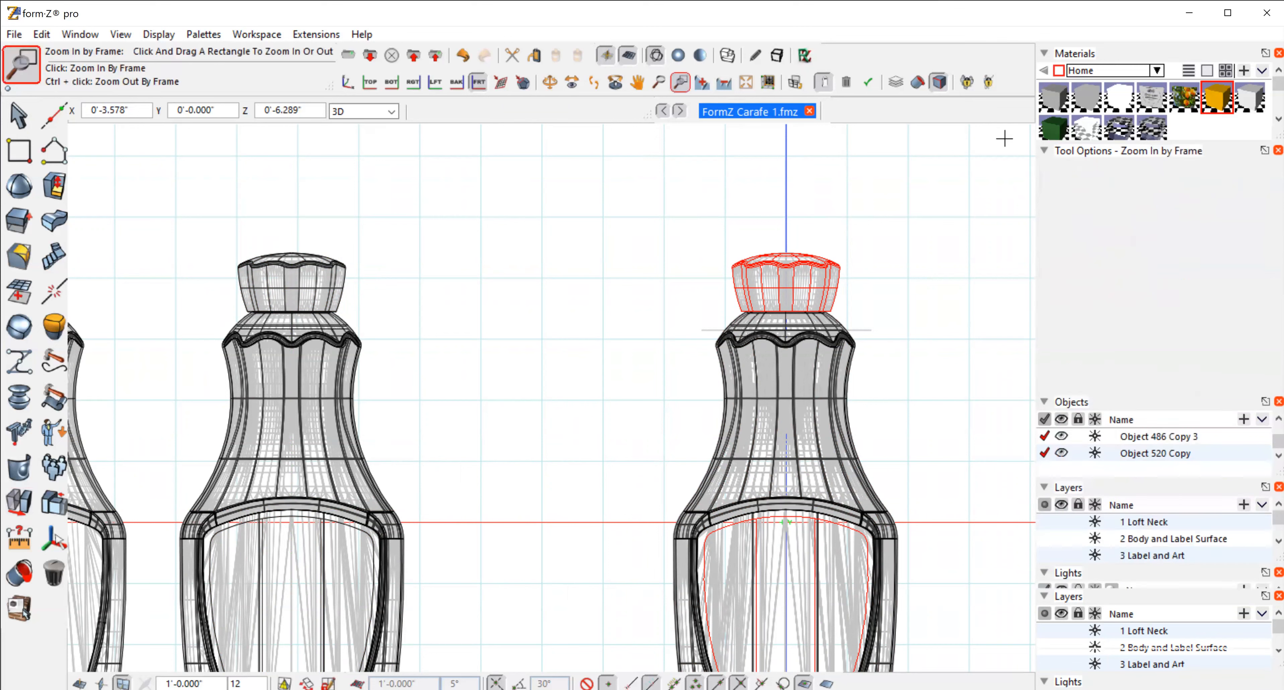
drag(783, 513, 910, 499)
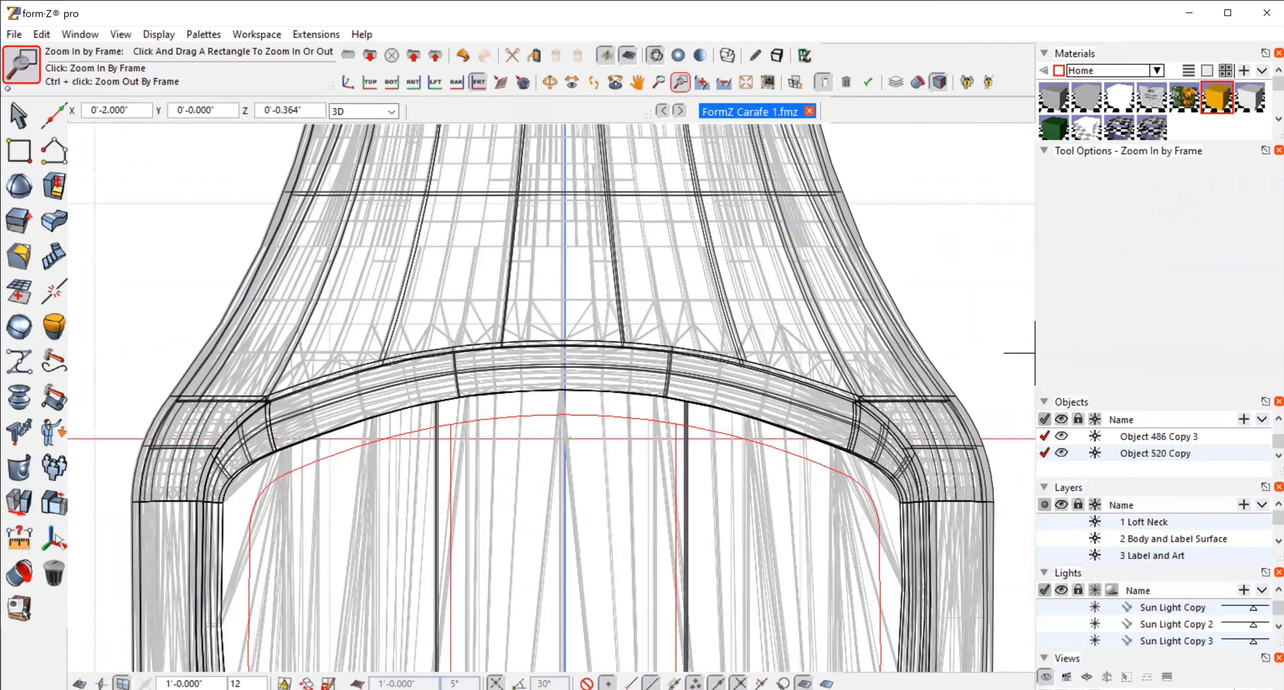
click(19, 504)
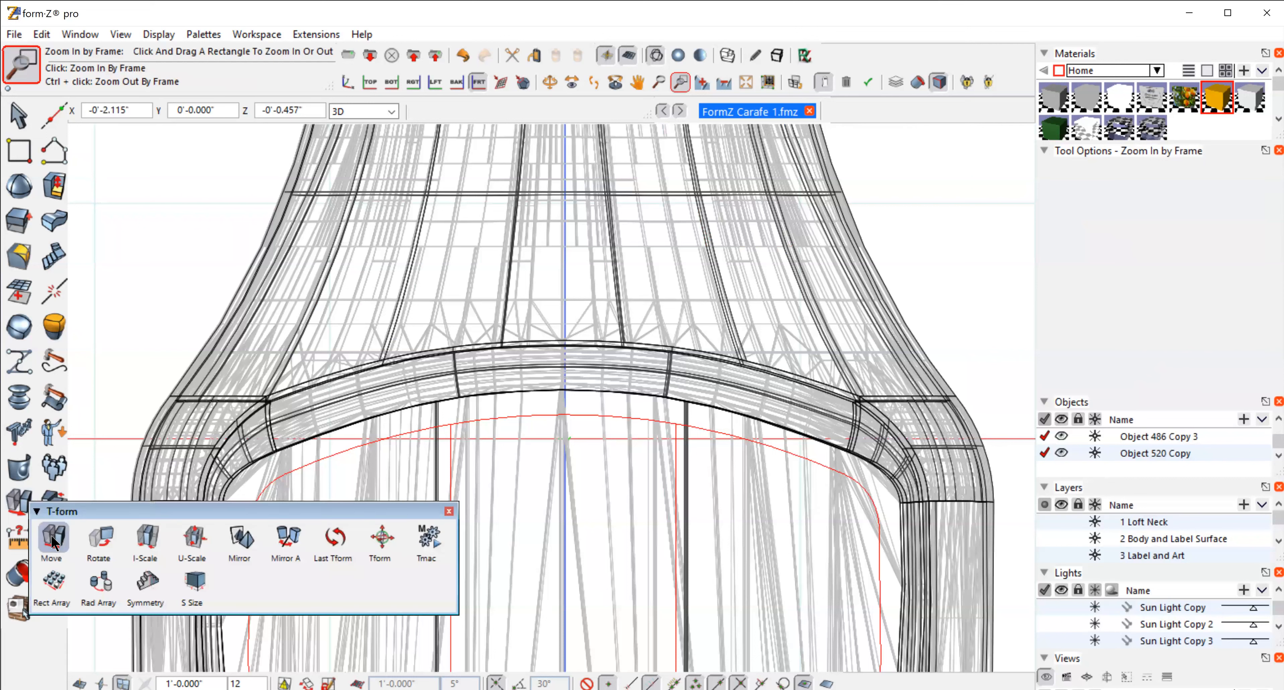
click(53, 538)
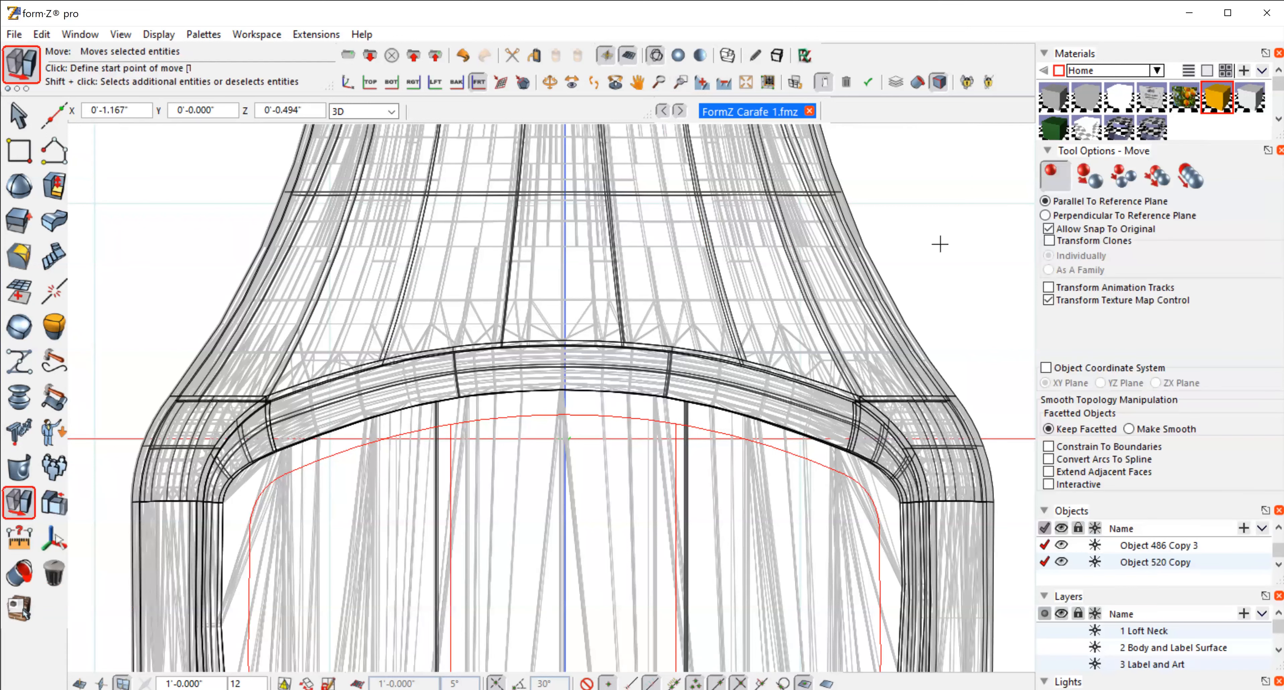
click(956, 221)
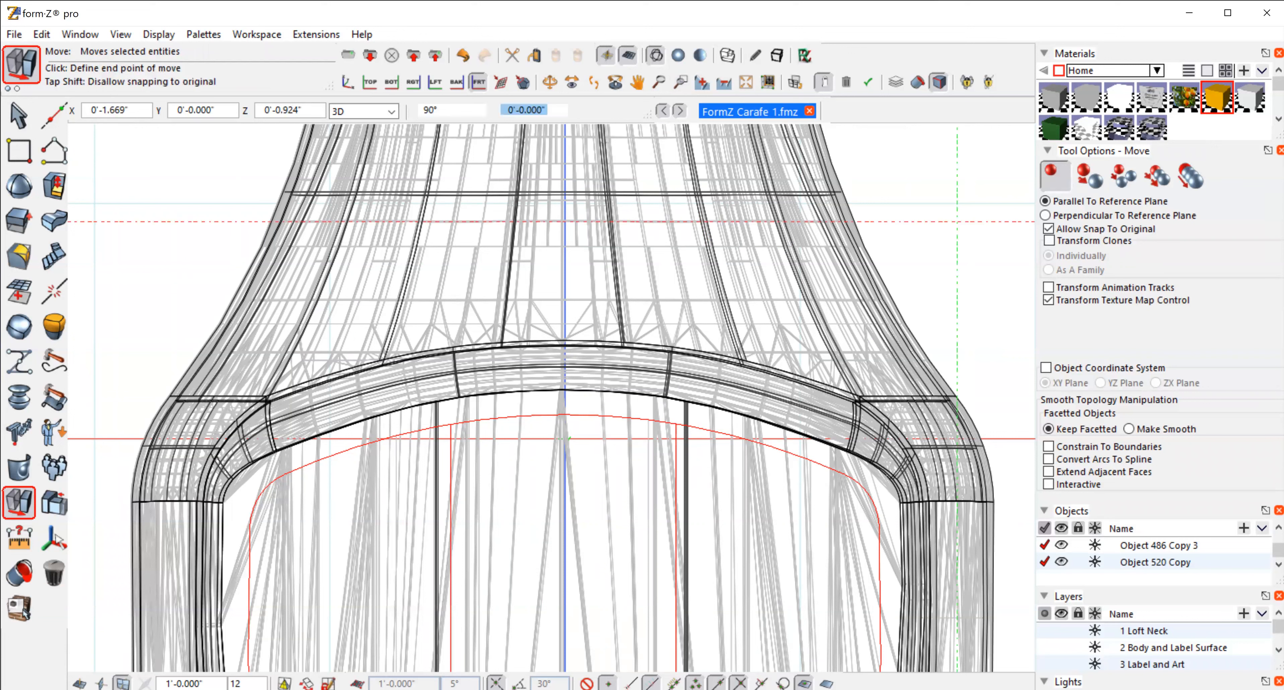
click(954, 221)
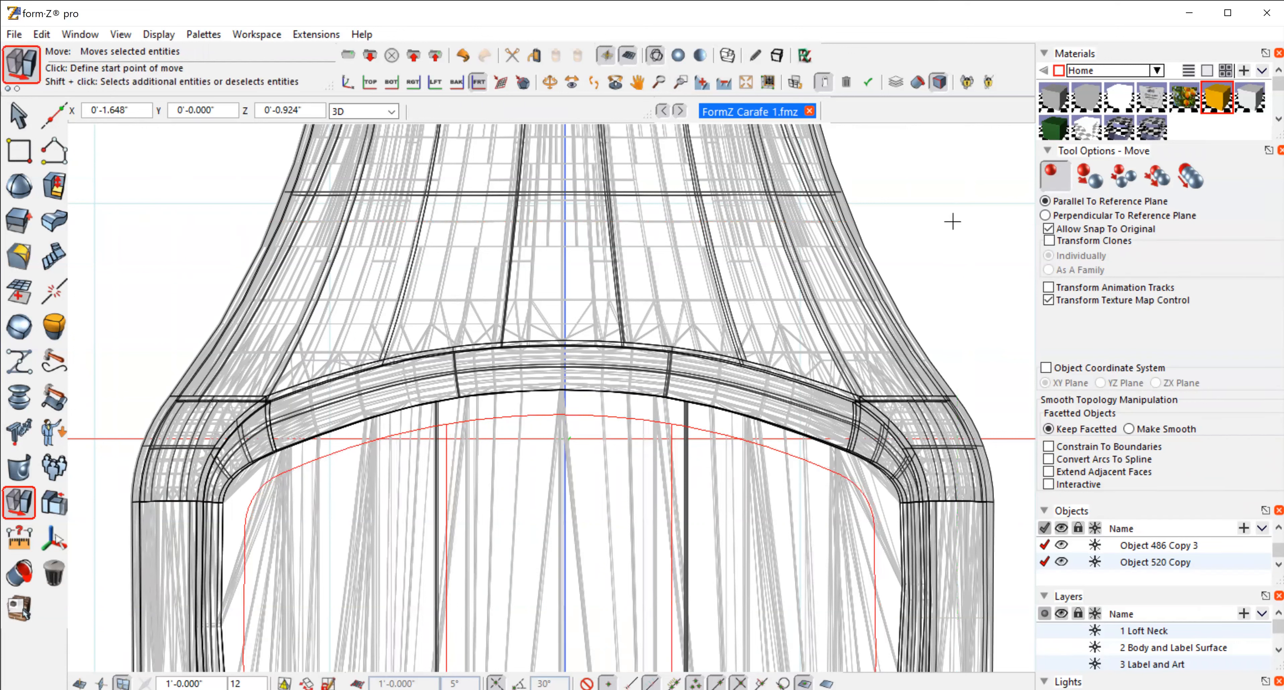
click(634, 79)
drag(620, 193, 623, 592)
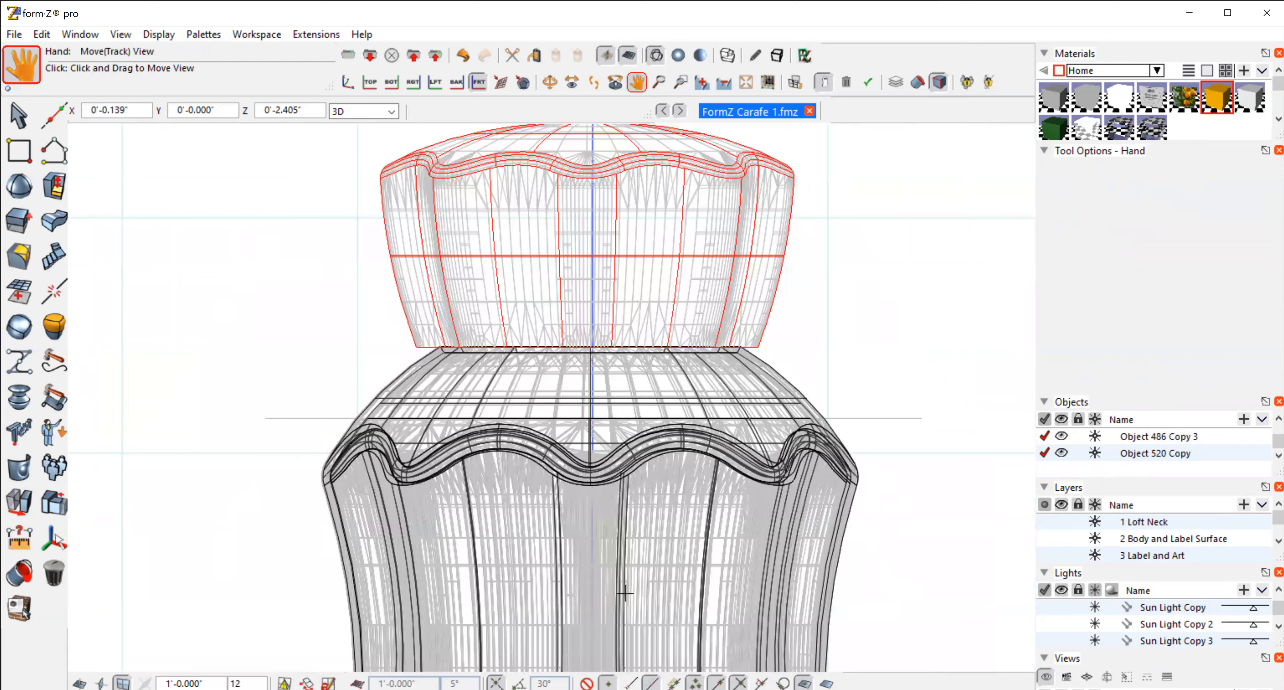
mouse_move(18, 119)
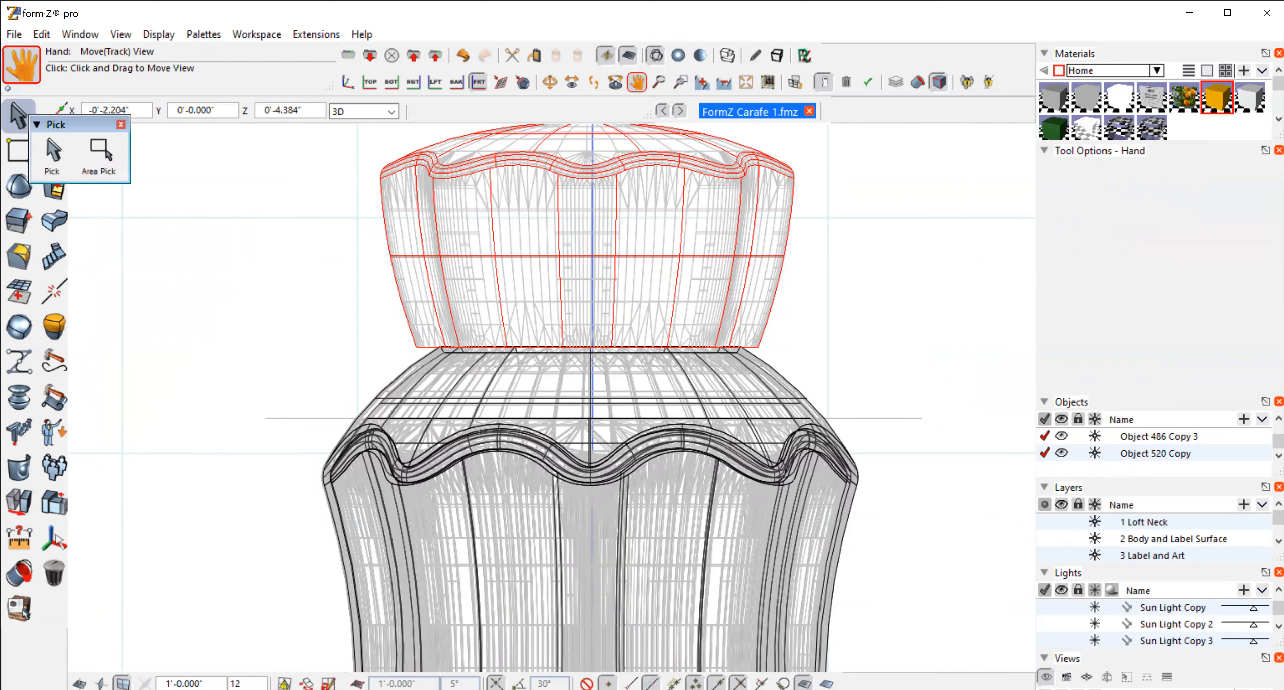
click(52, 150)
click(900, 275)
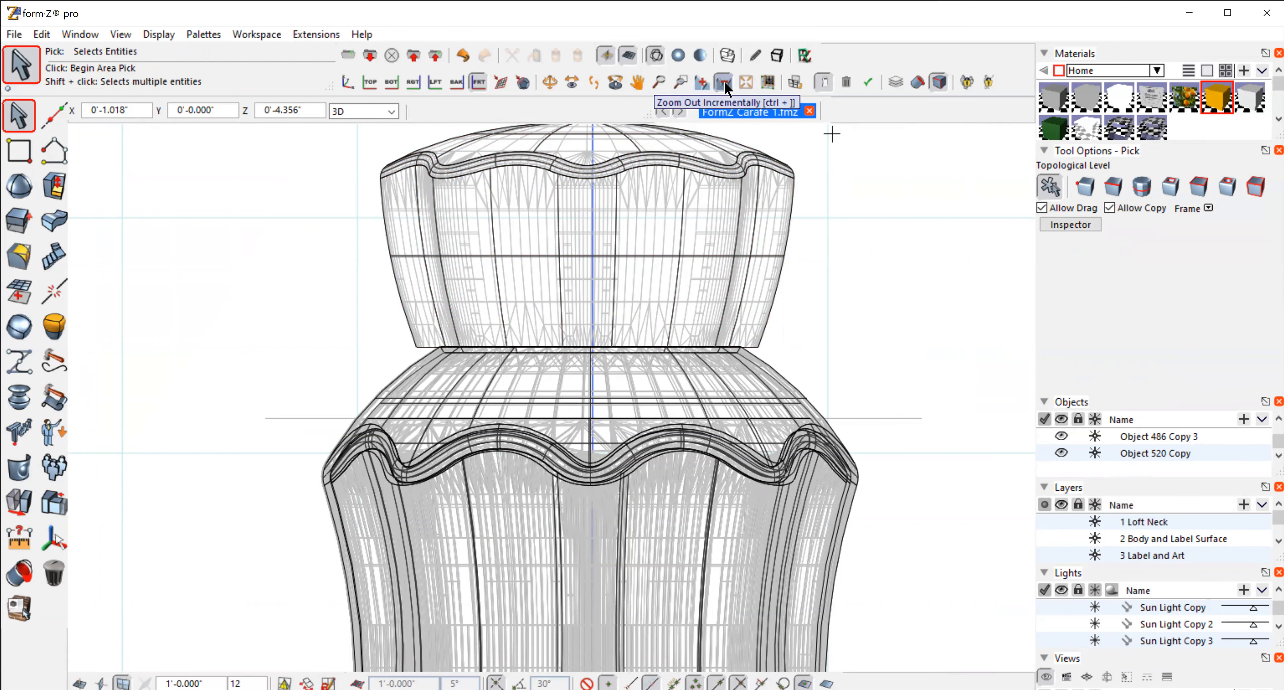
- Set the image to a custom size of 8.5 by 11 inches at 300 pixels per inch
click(723, 82)
click(723, 81)
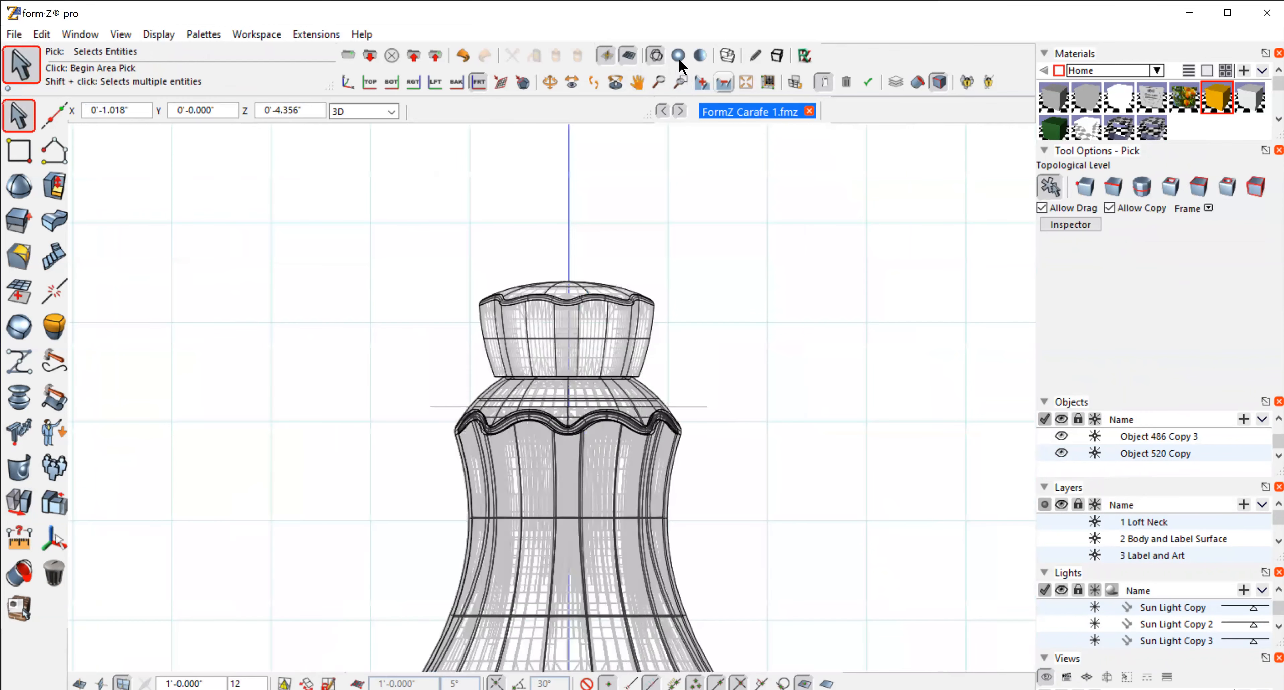
click(154, 40)
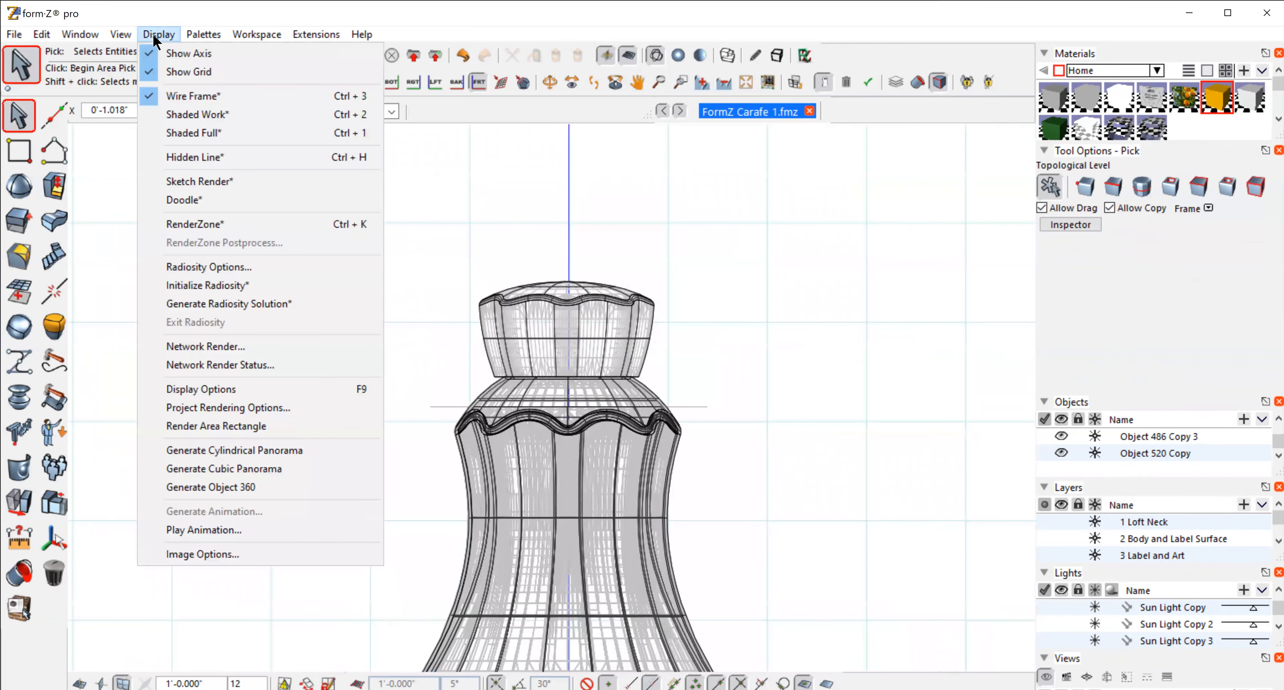
click(208, 552)
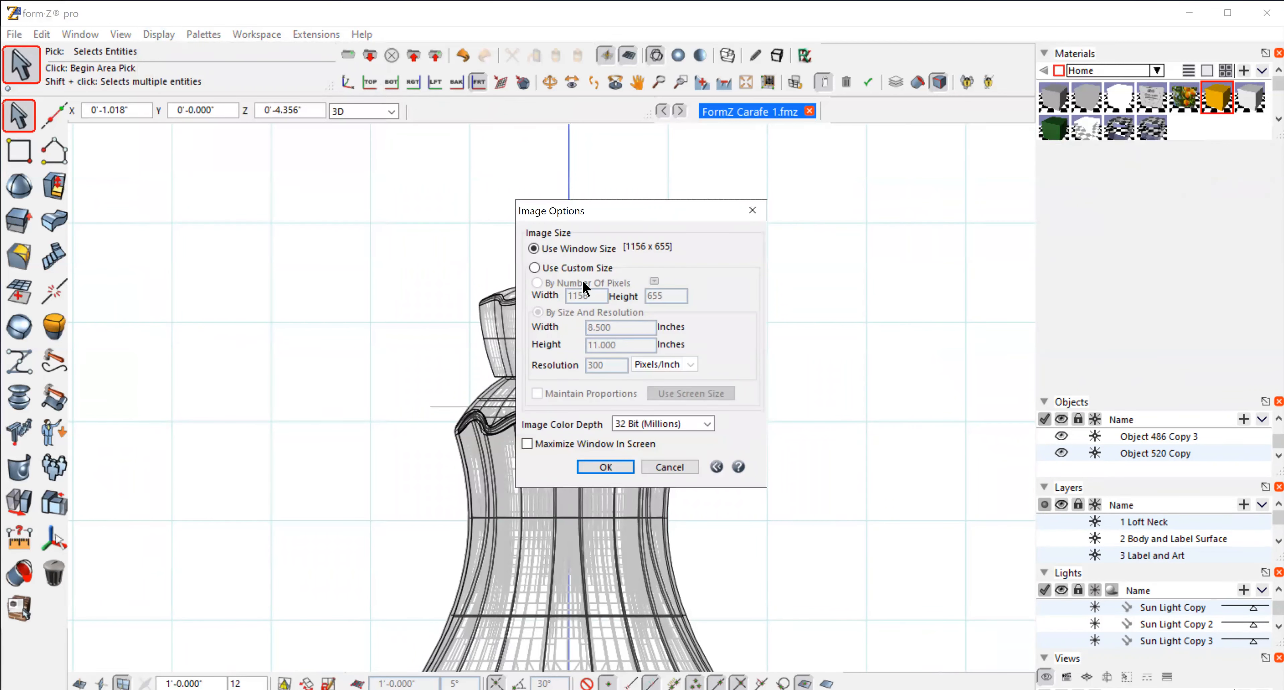
click(533, 268)
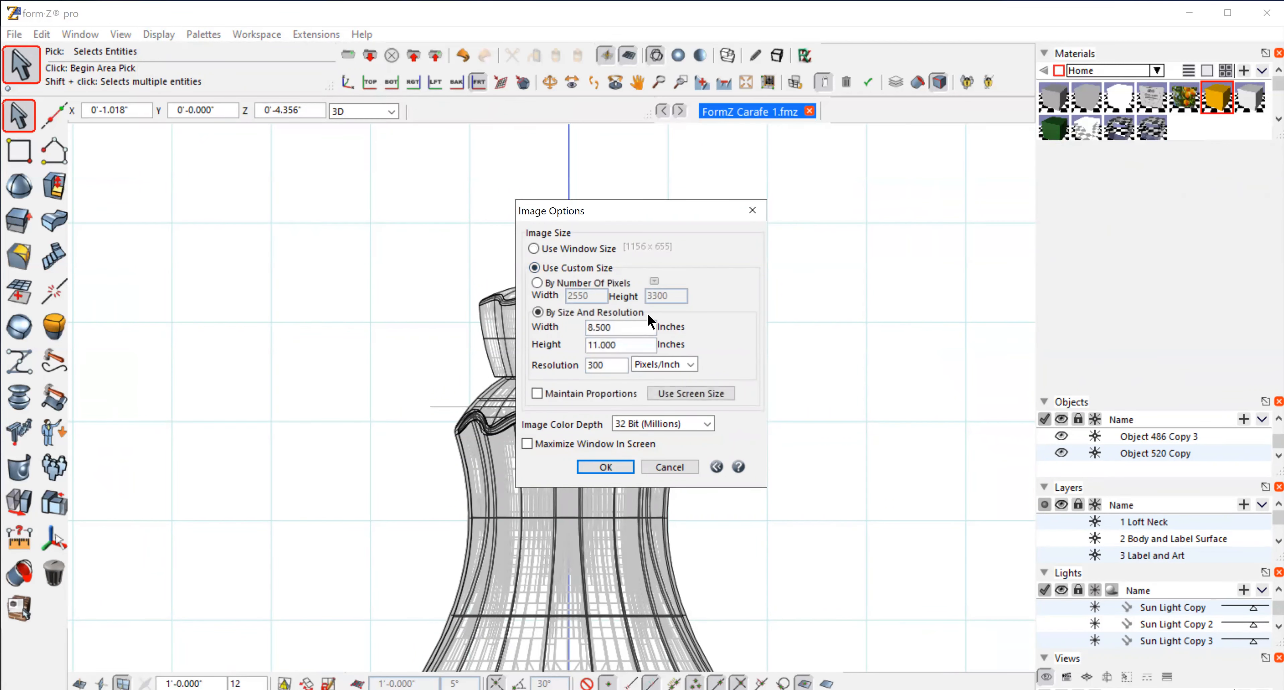
click(598, 469)
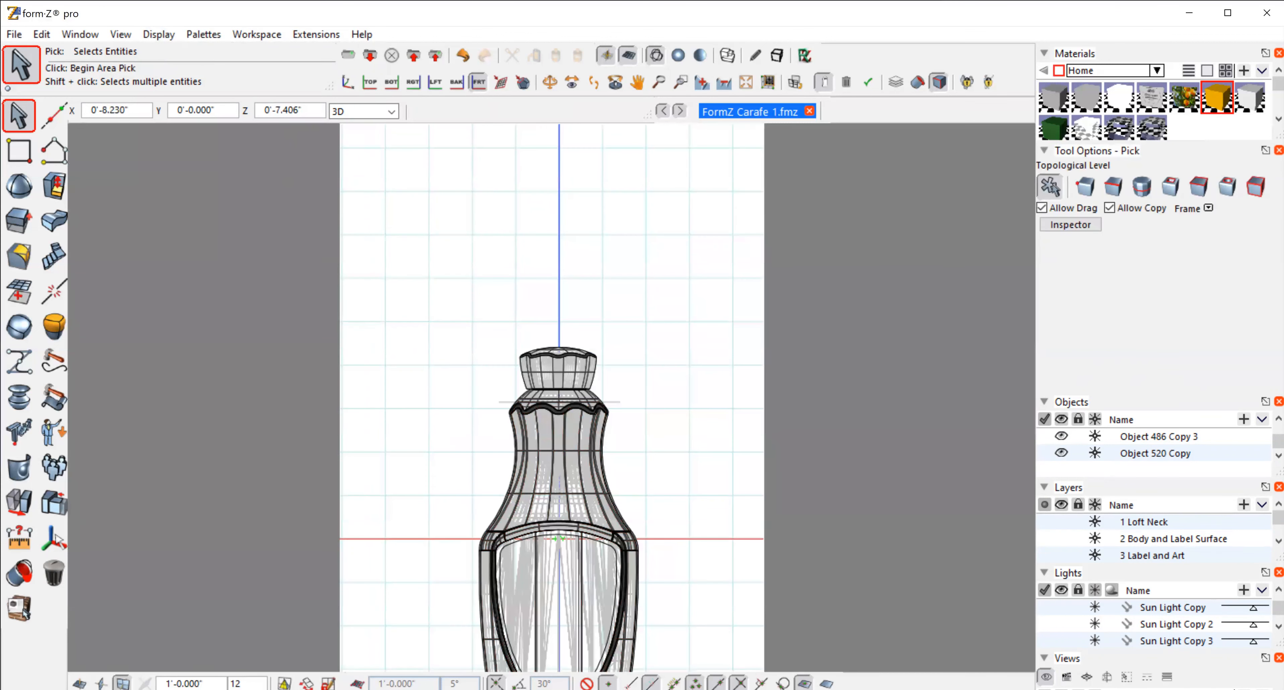
- Activate the saved Perspective view, render the carafe with RenderZone, and put the Views palette back in place
drag(1104, 658, 1036, 254)
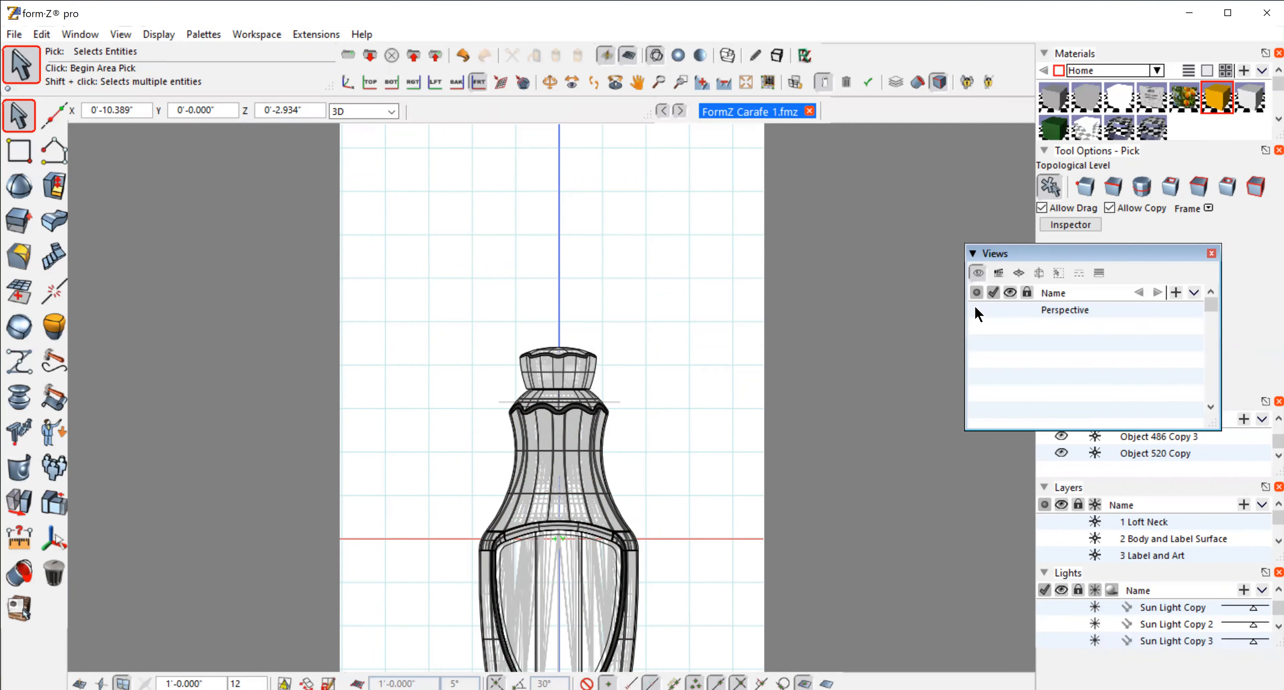
click(976, 309)
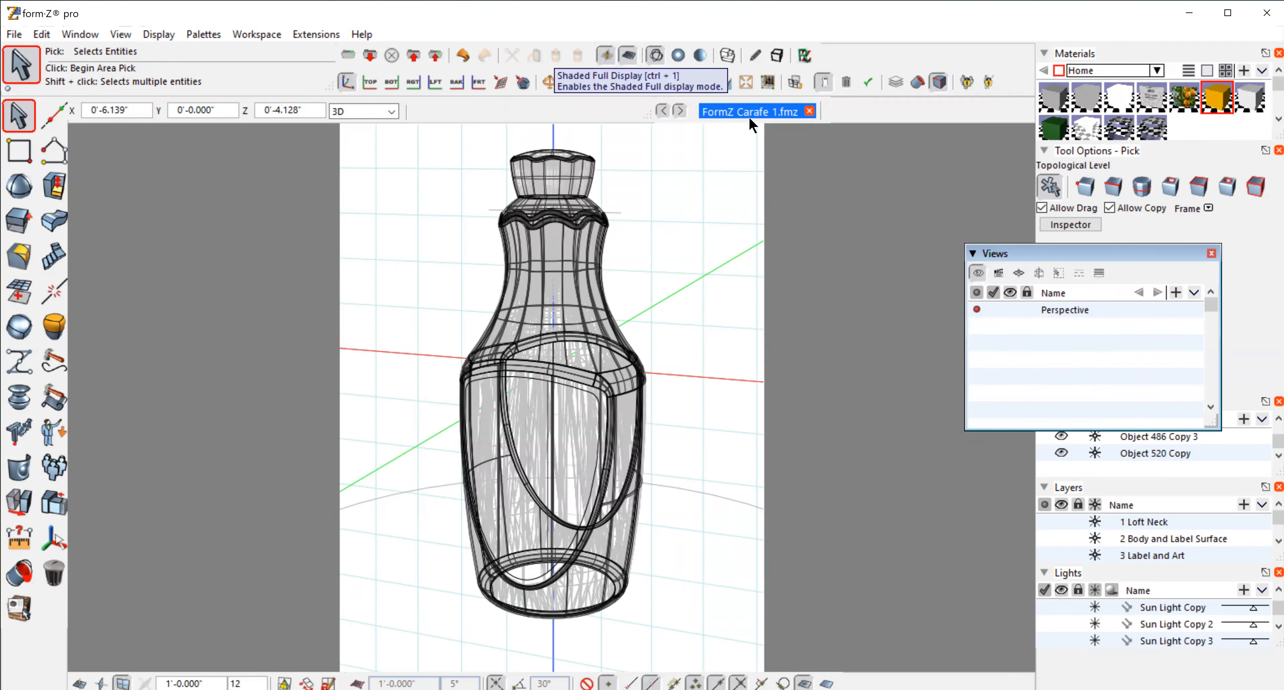
click(803, 55)
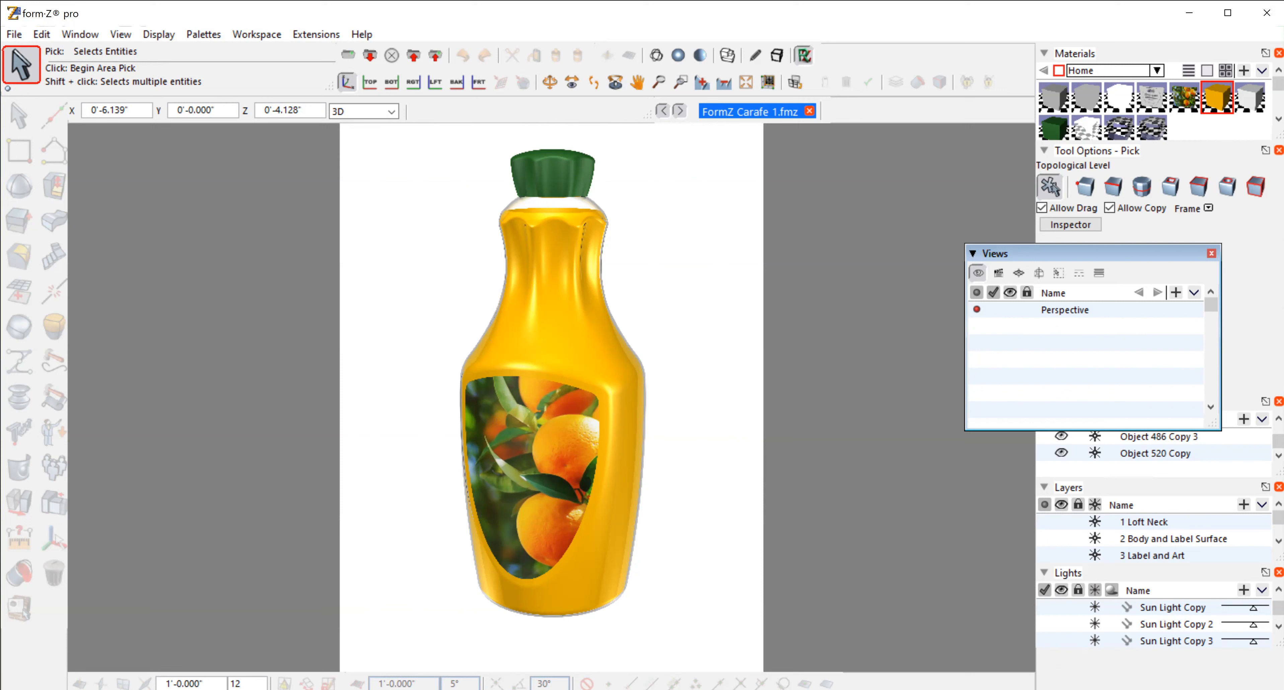
drag(1092, 253, 1172, 567)
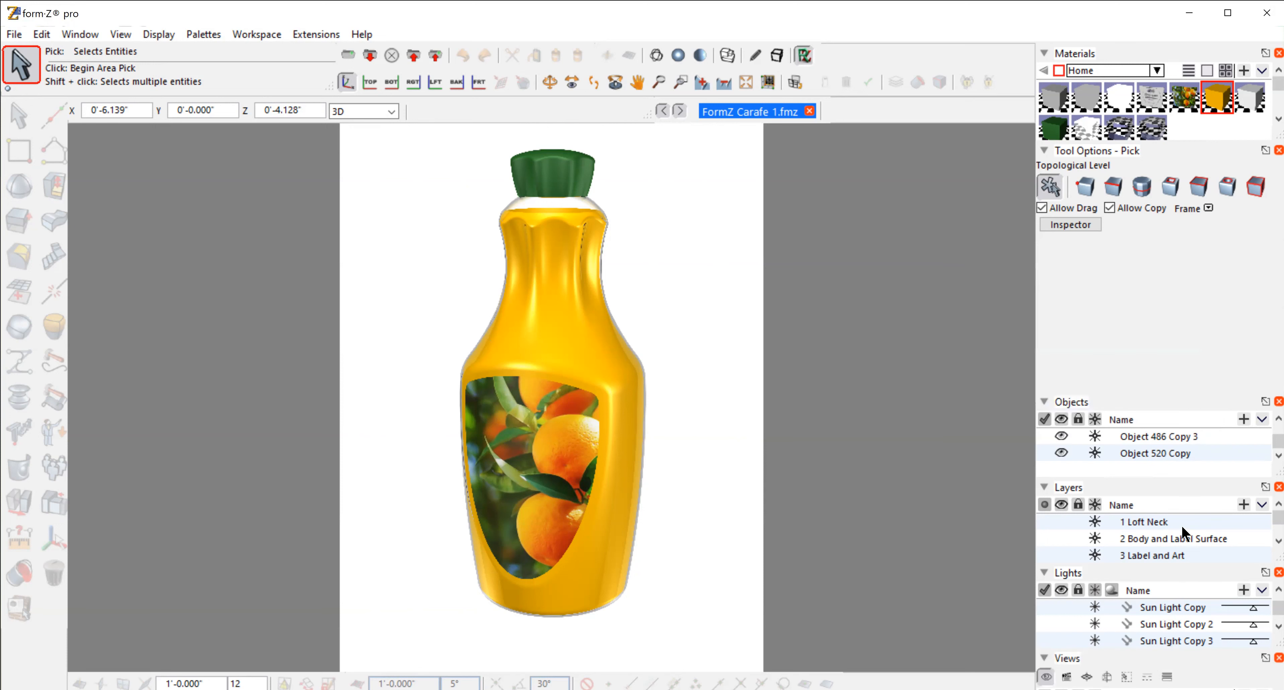
- Make Sun Light Copy, Sun Light Copy 2, Sun Light Copy 3 and Sun Light Copy 4 visible in the model
click(1061, 606)
click(1062, 623)
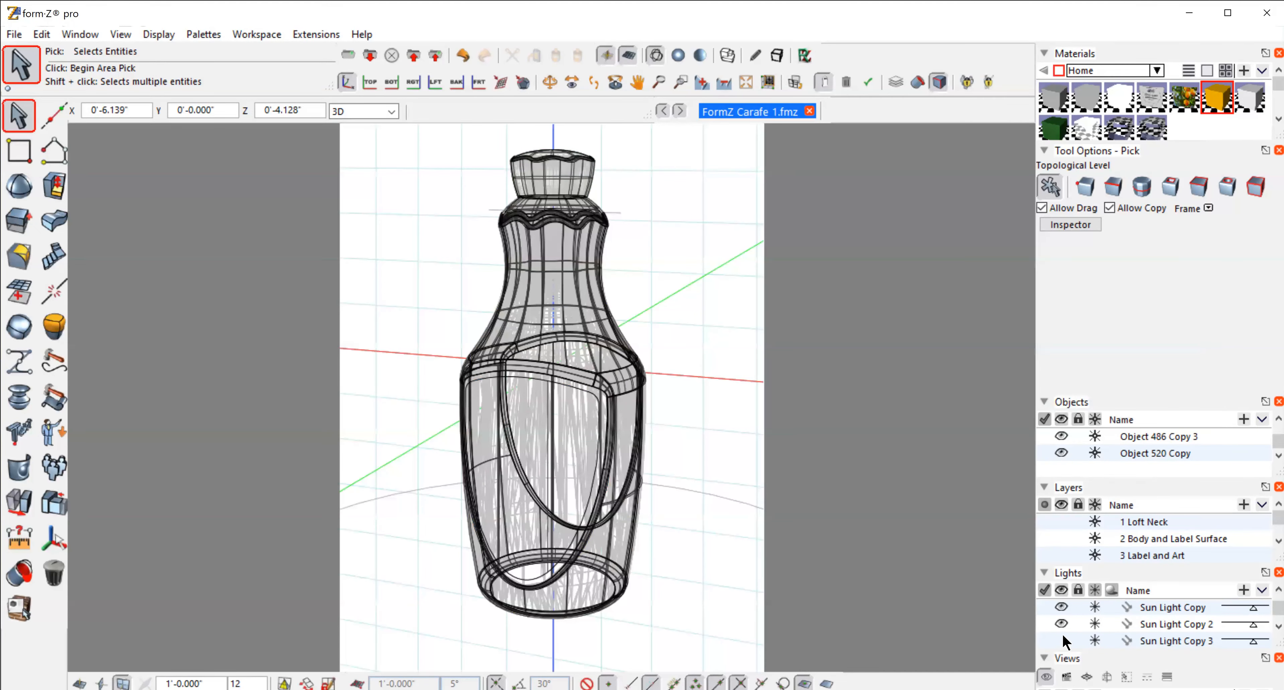
click(1061, 640)
click(1278, 625)
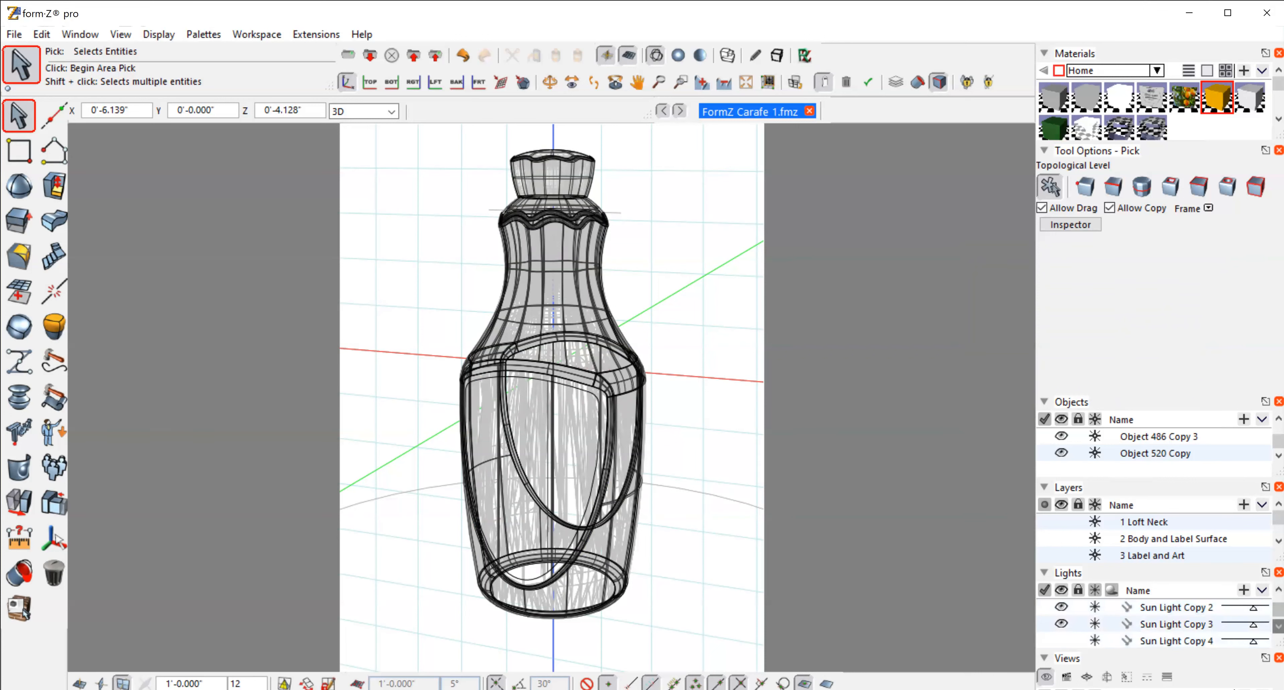
click(1061, 640)
- Examine how the sun lights are placed around the row of carafes from the front and from an angle
click(121, 36)
click(148, 374)
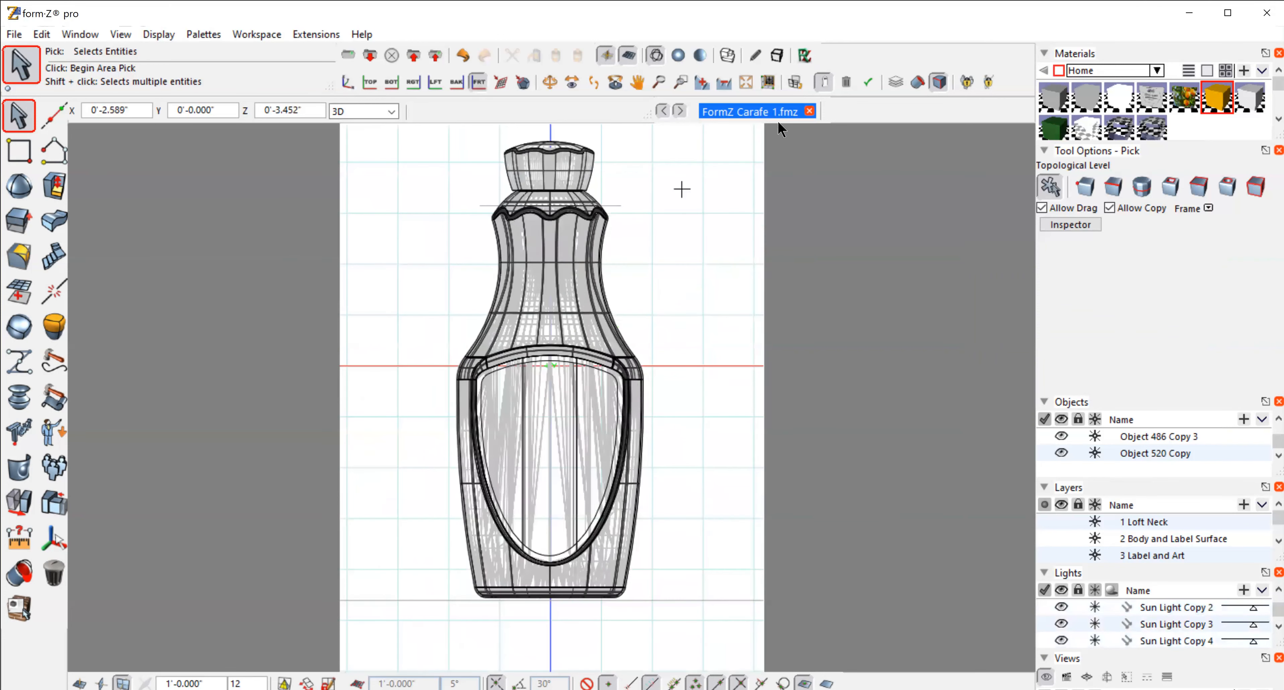
click(727, 83)
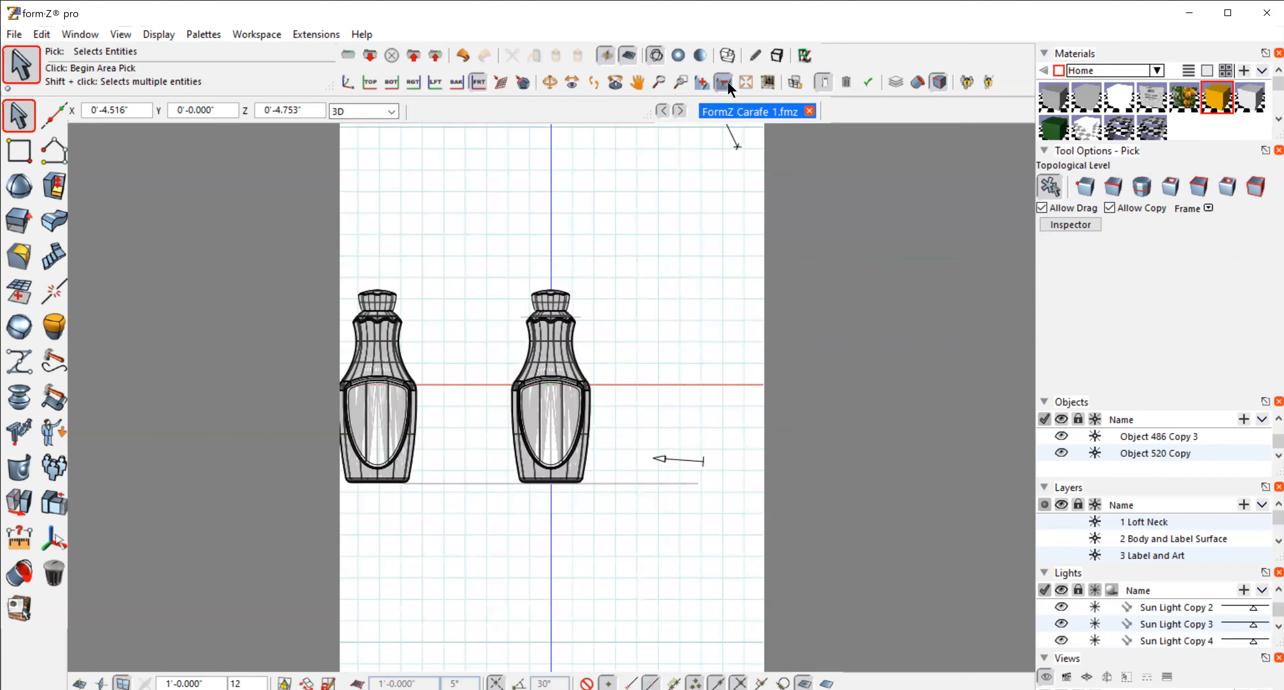
click(728, 84)
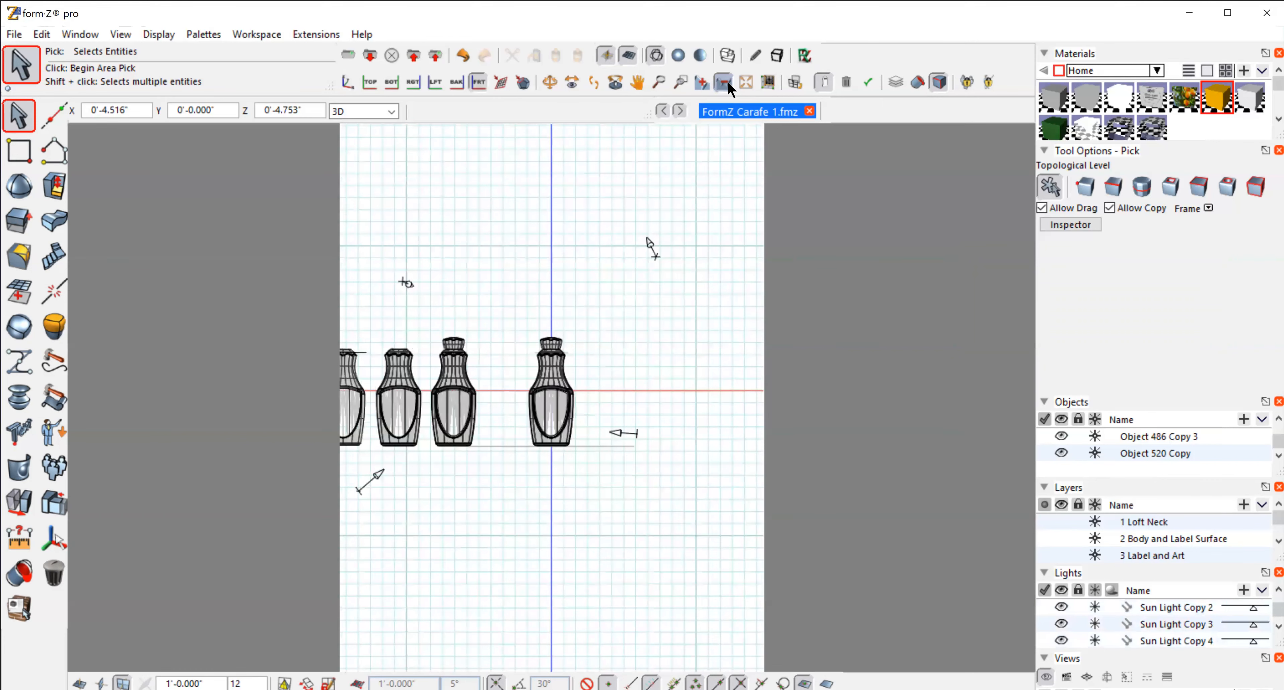
click(727, 83)
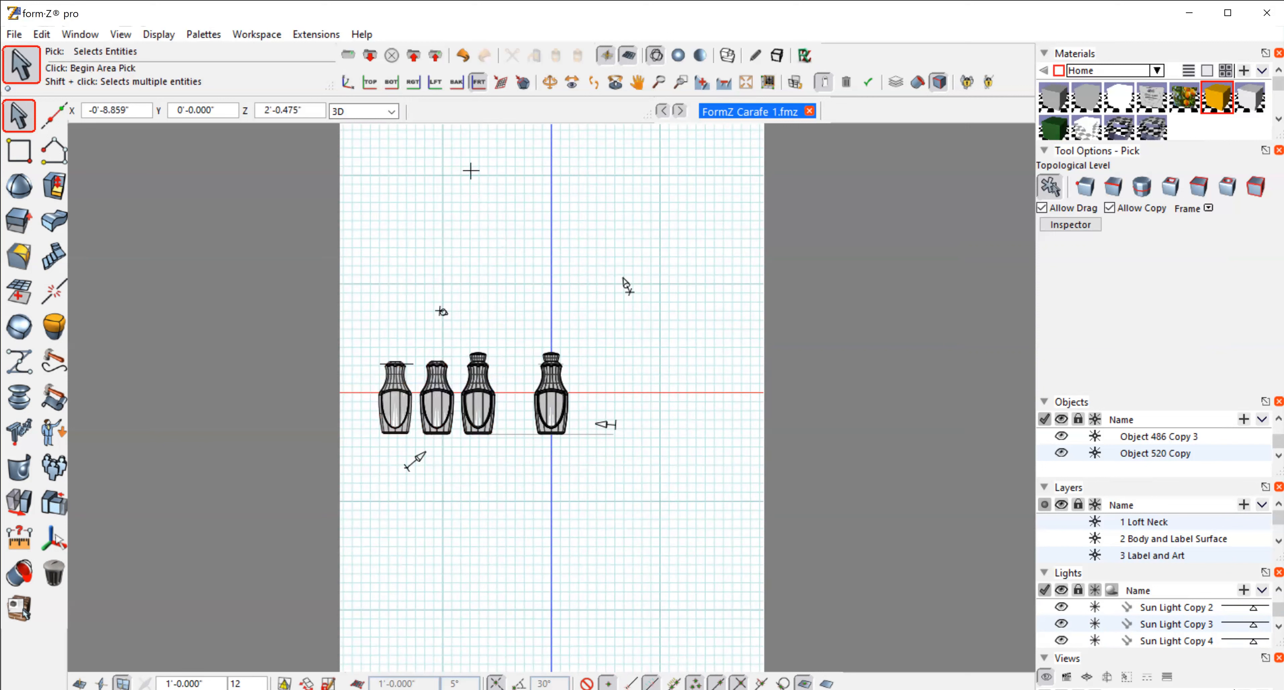
click(549, 82)
drag(493, 264, 693, 127)
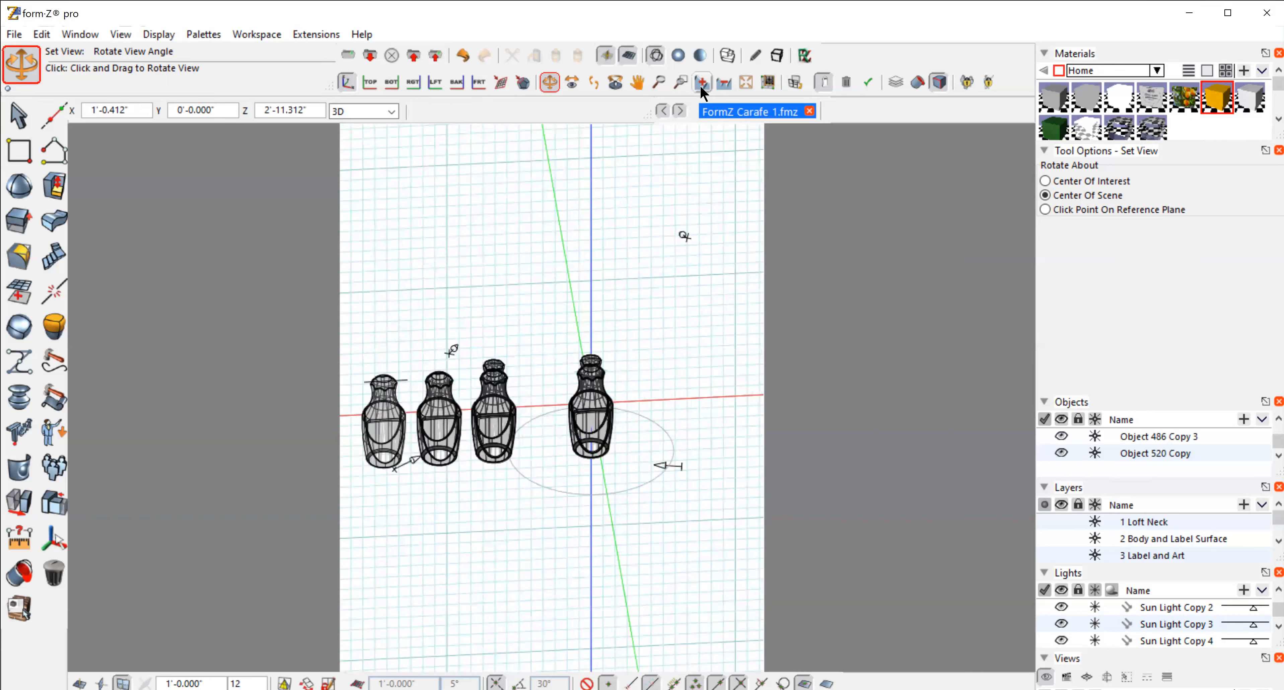
click(701, 84)
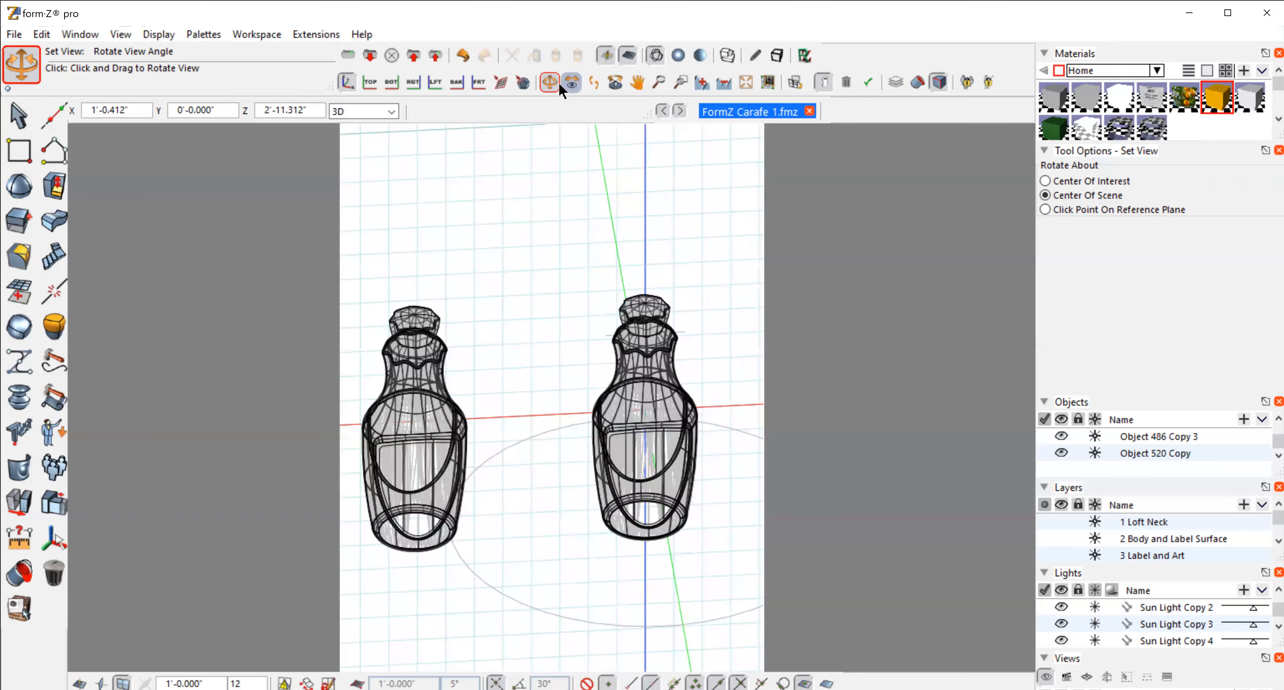
drag(716, 290, 626, 290)
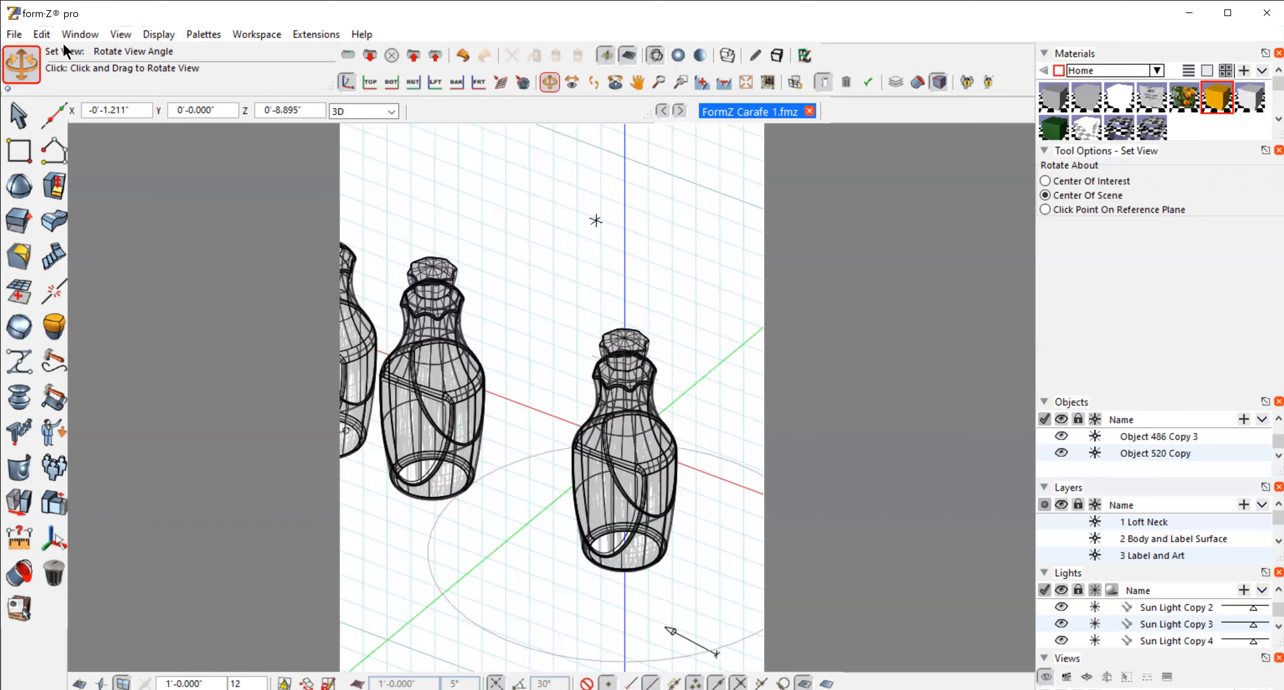
- Examine the sun light beside the new carafe from the front and from above at an angle
click(119, 36)
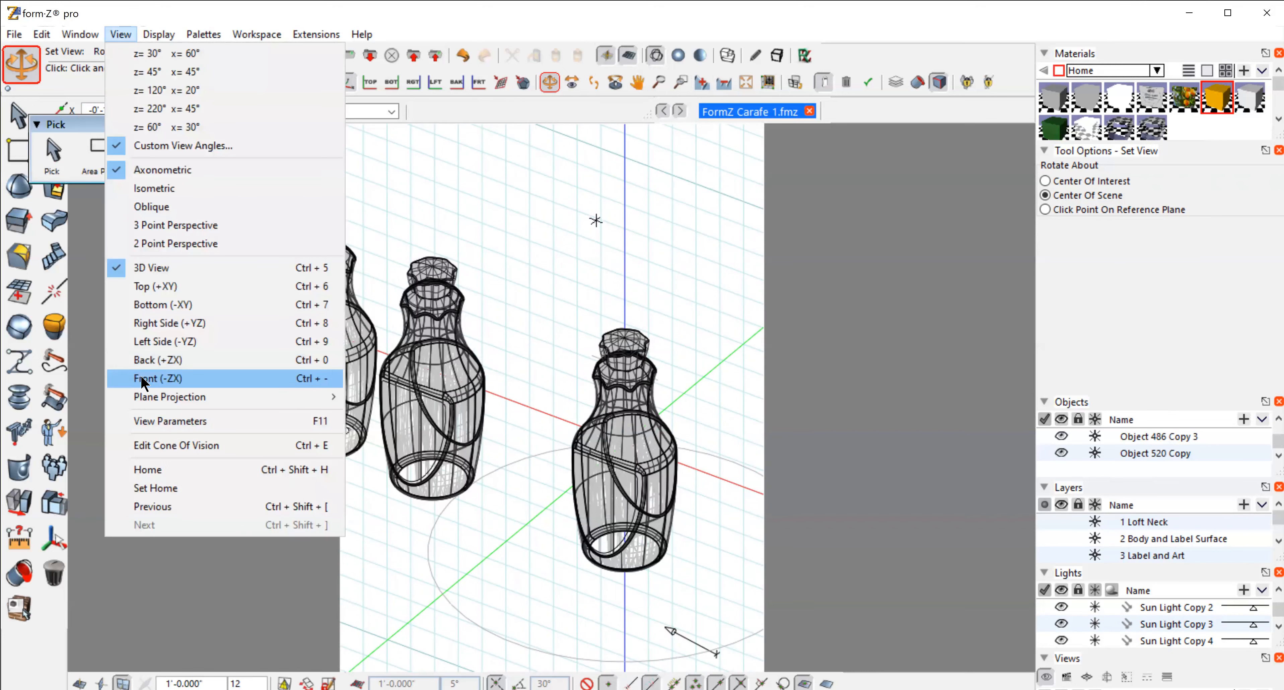
click(145, 376)
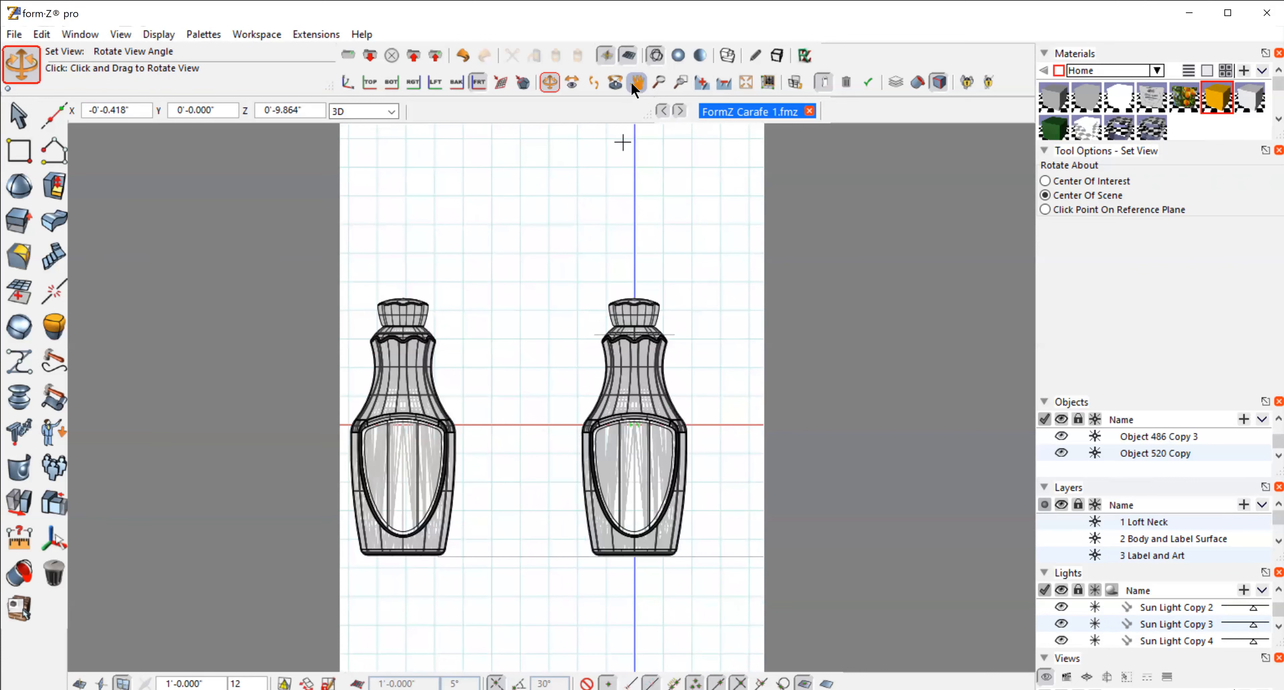
drag(671, 511, 639, 508)
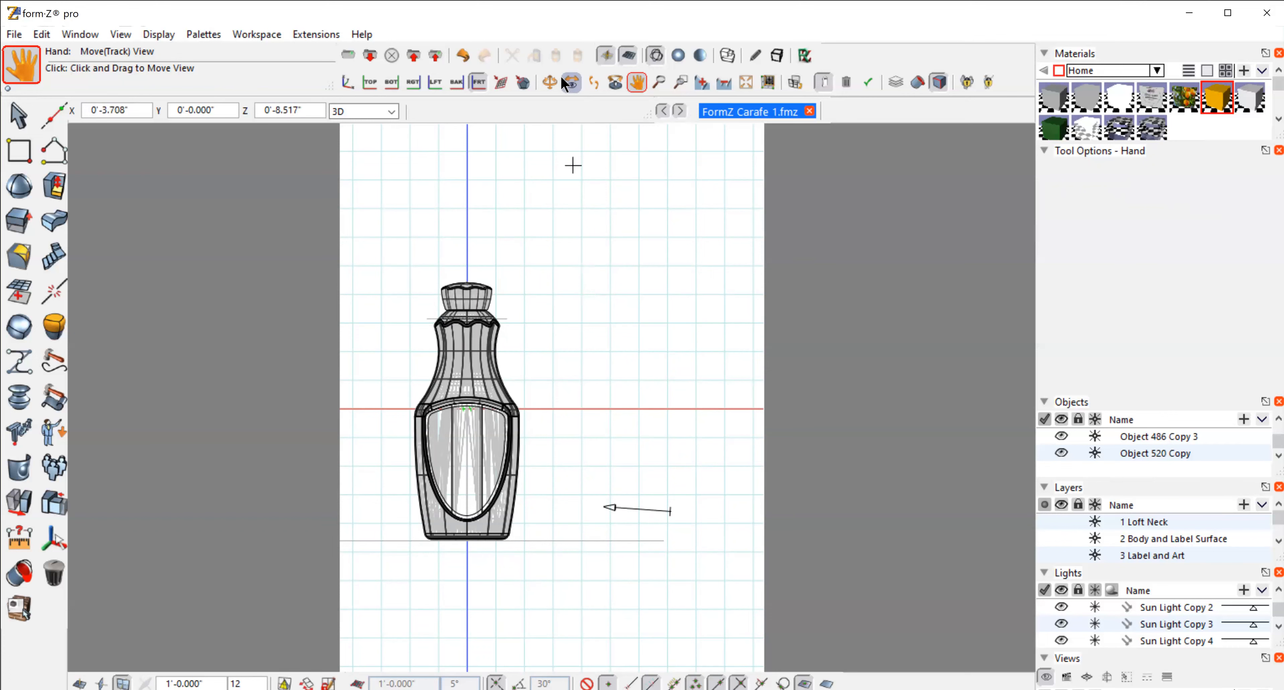
click(548, 82)
drag(656, 298, 567, 379)
drag(589, 356, 571, 404)
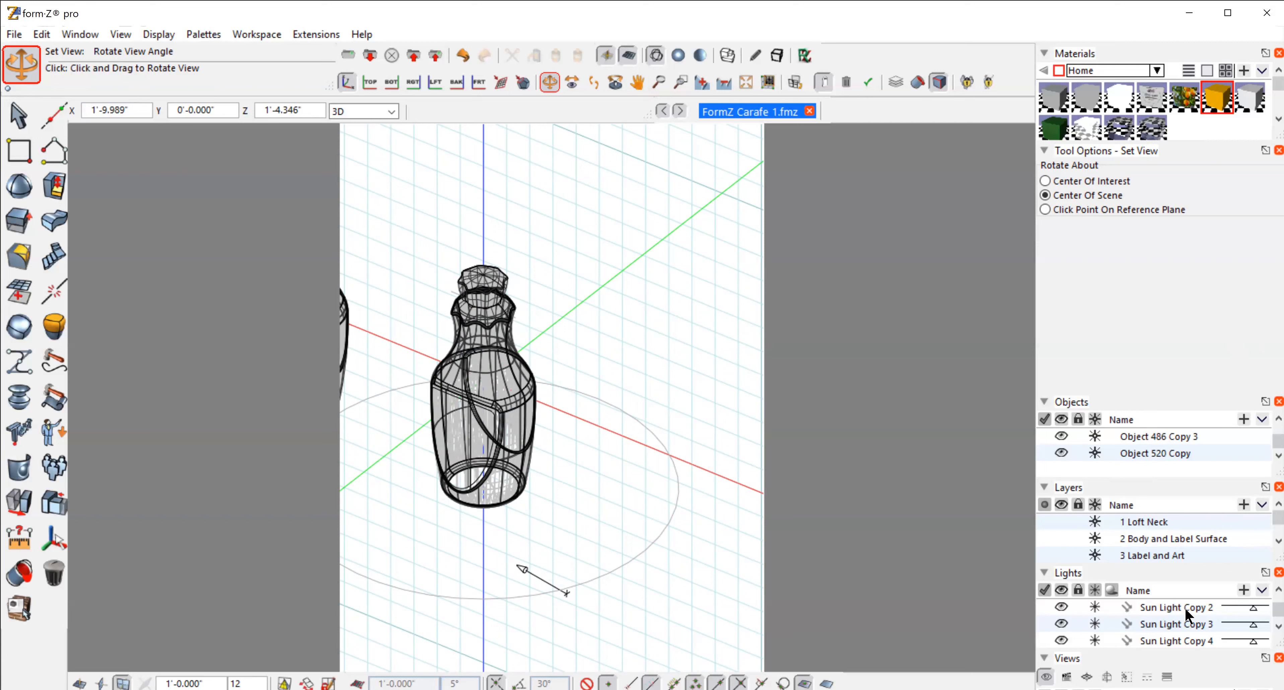
- Check the RenderZone intensity and shadow settings of Sun Light Copy 2
click(1148, 605)
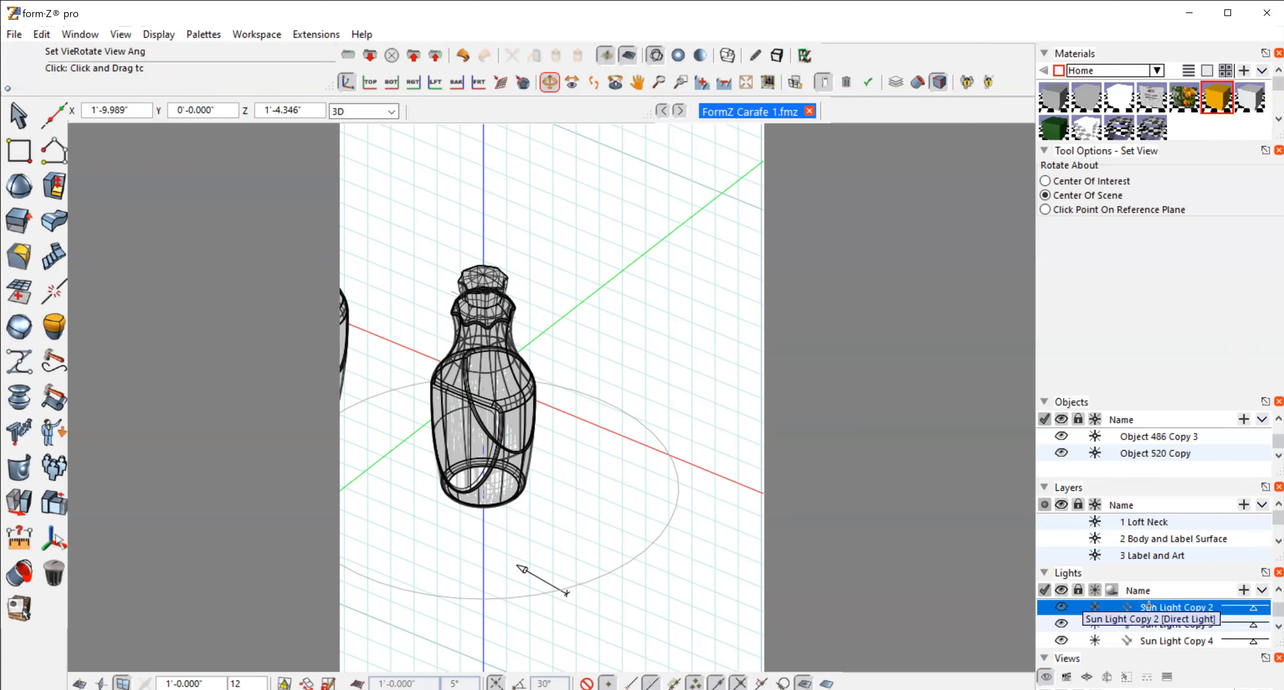
double_click(1148, 605)
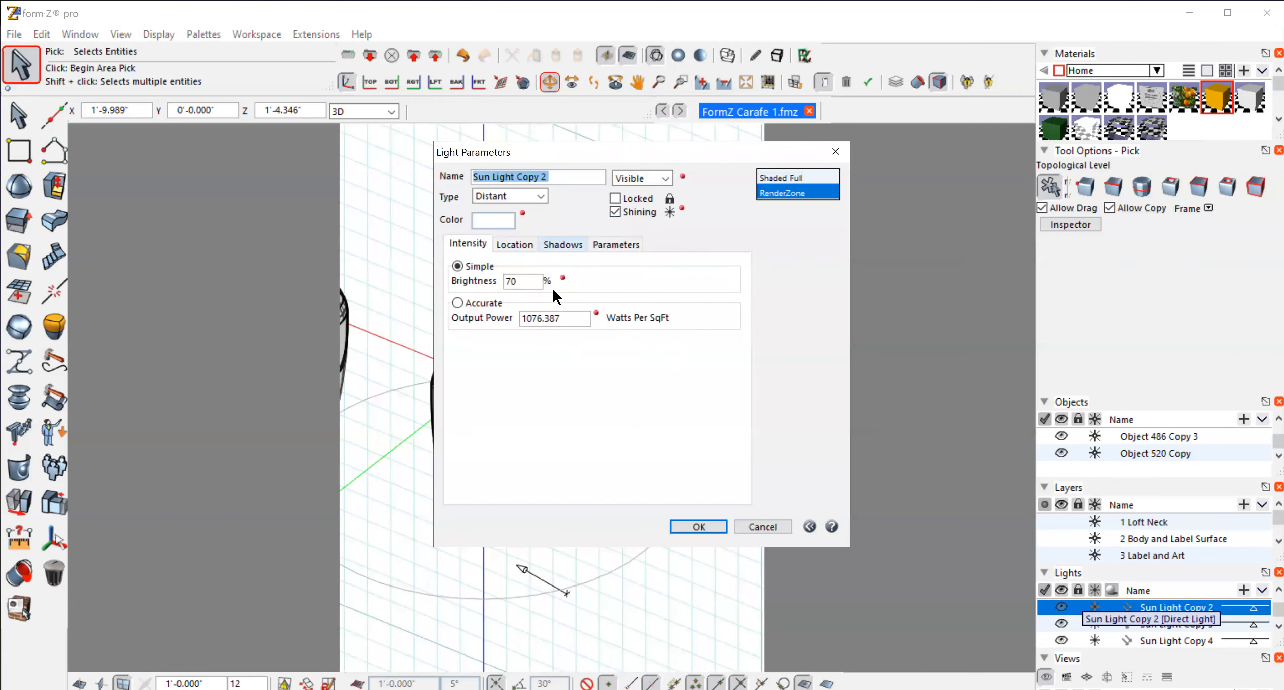
click(565, 244)
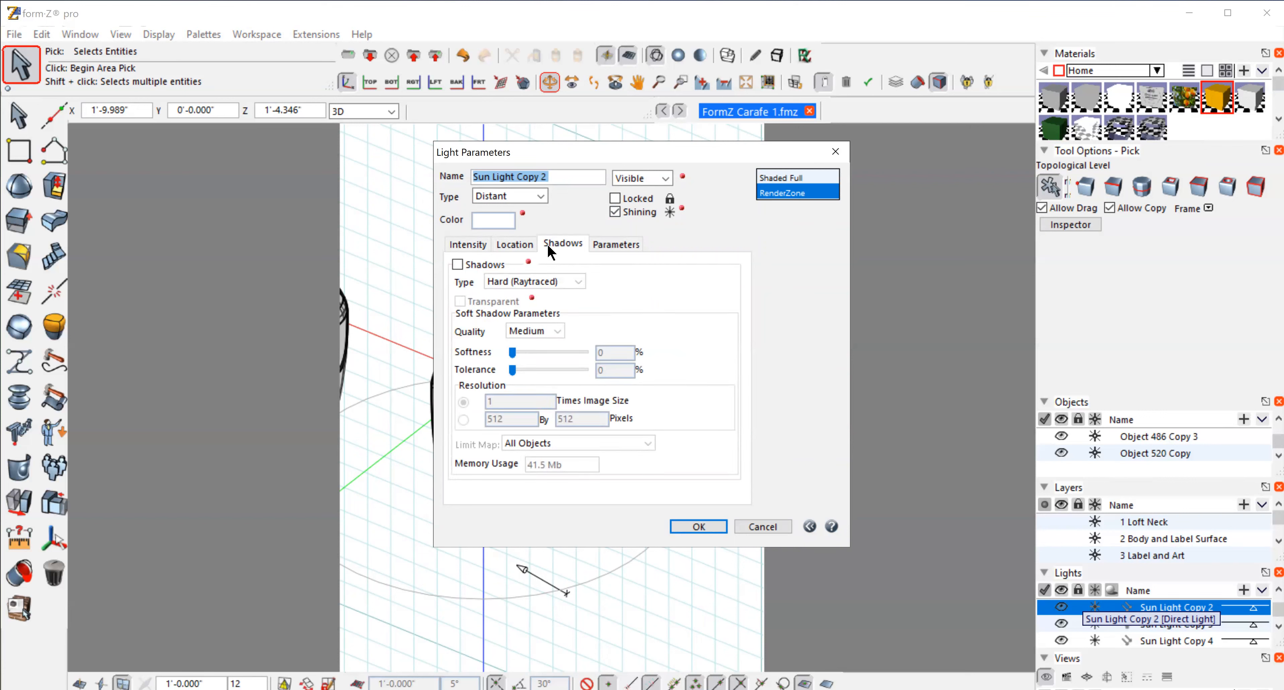
click(697, 527)
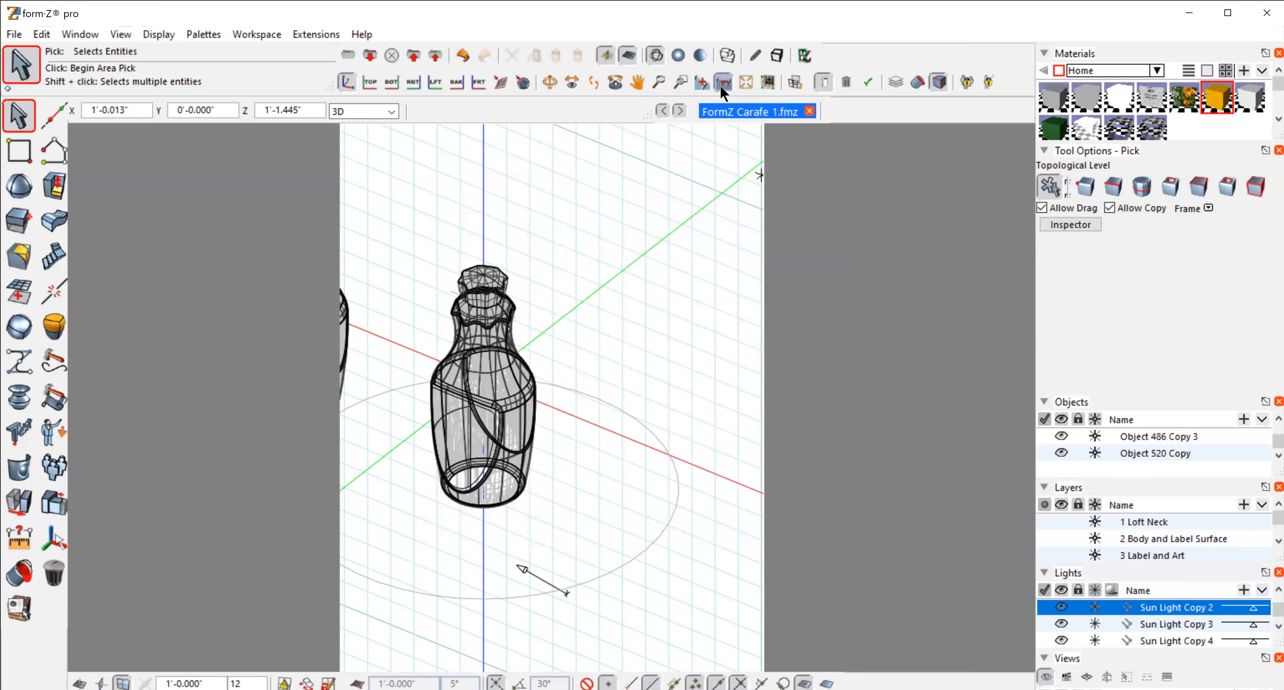
- Review the sun lights around all the carafes from farther away, and return to the saved Perspective view
click(721, 85)
click(722, 86)
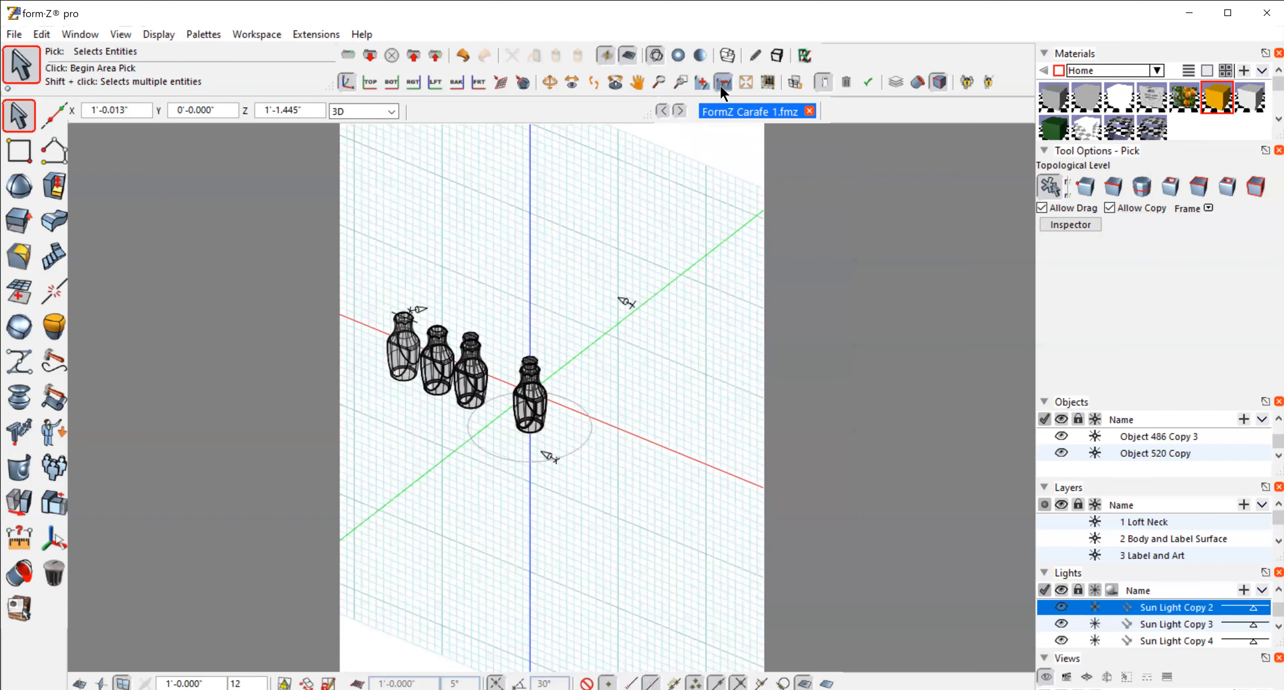
click(723, 88)
click(549, 83)
drag(394, 319, 473, 263)
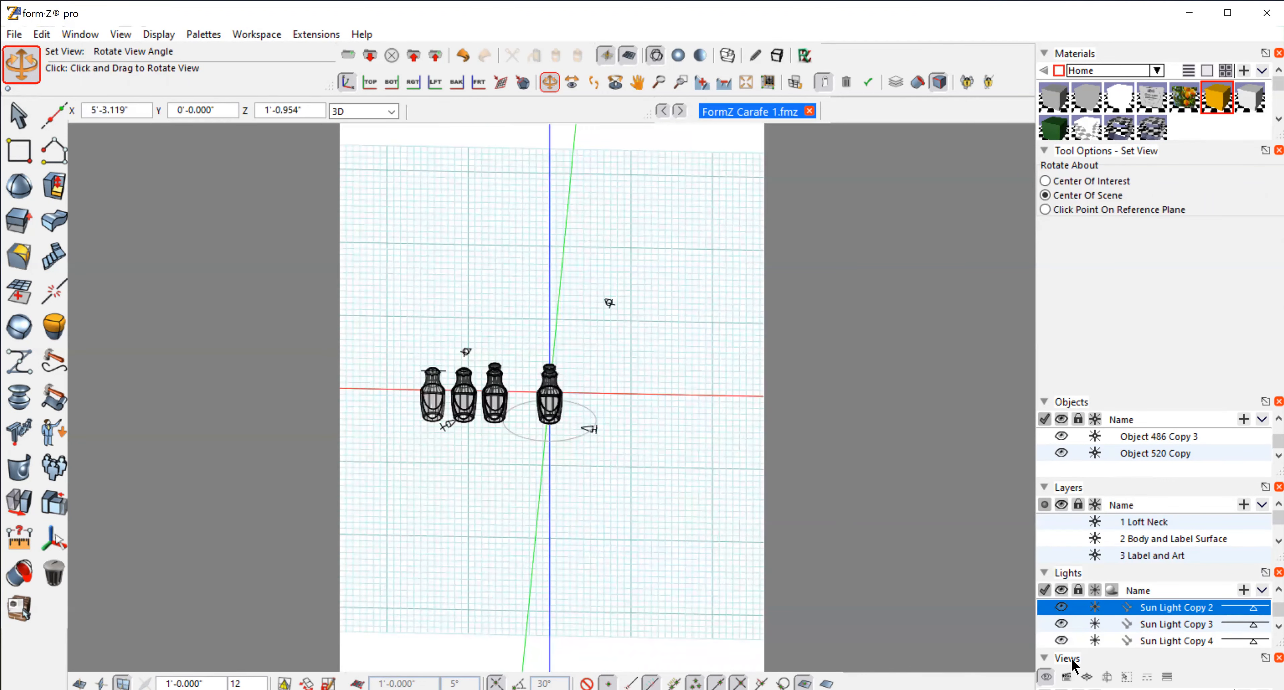
drag(1089, 659, 1025, 255)
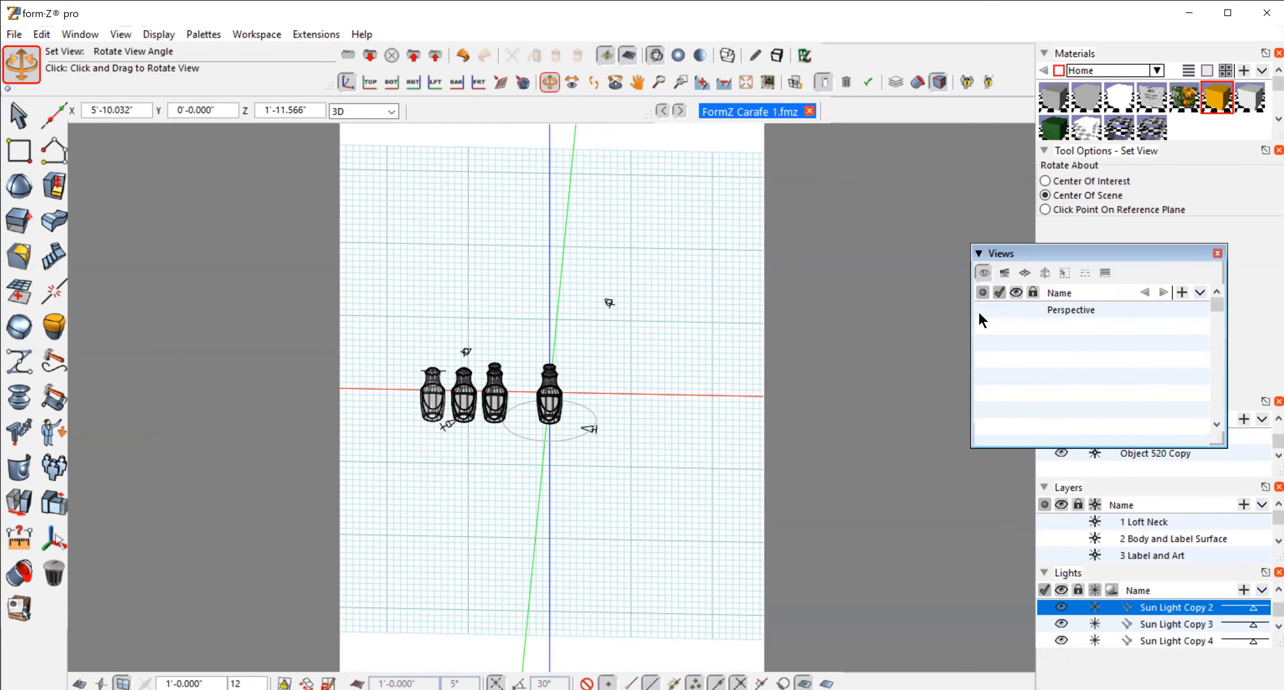
click(981, 313)
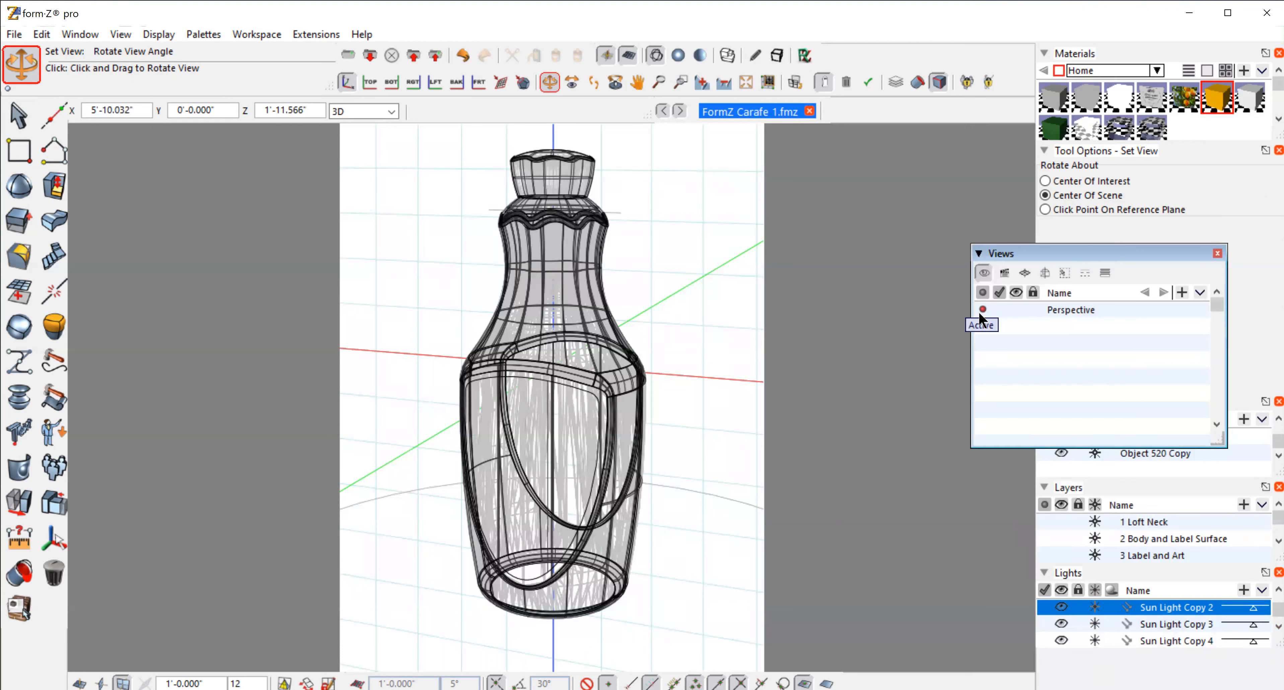
- Unghost the large circular surface under the carafe
click(19, 574)
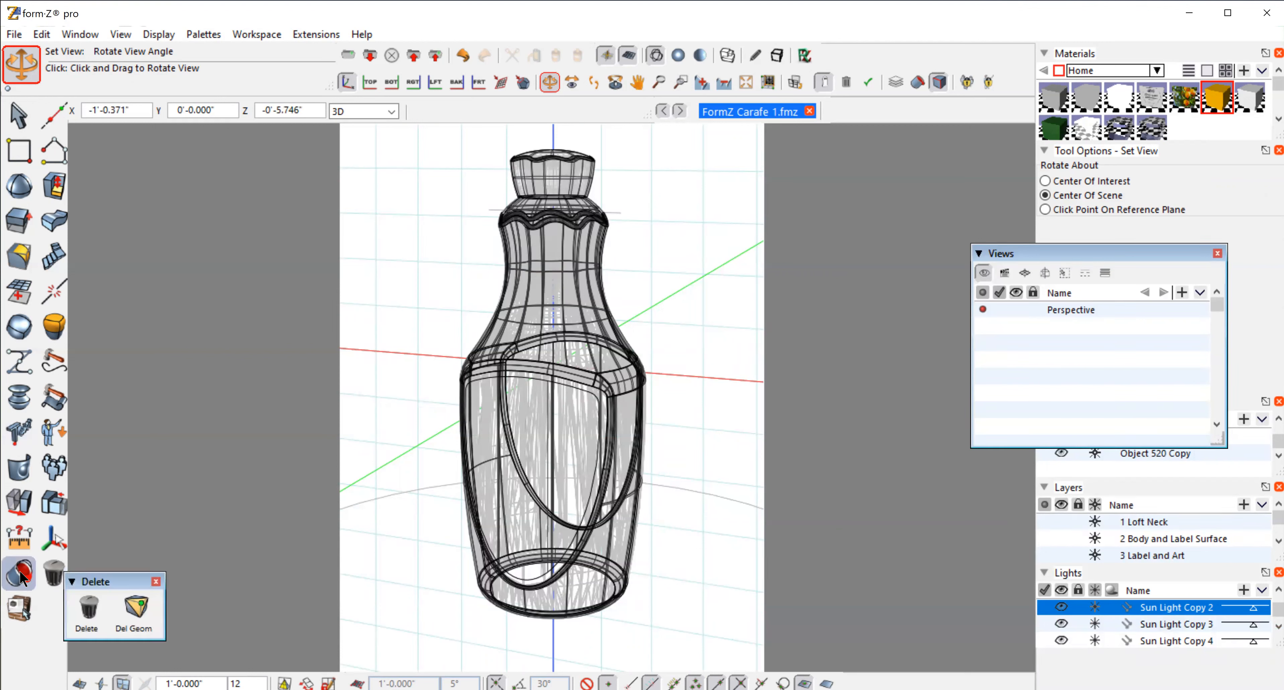
click(20, 577)
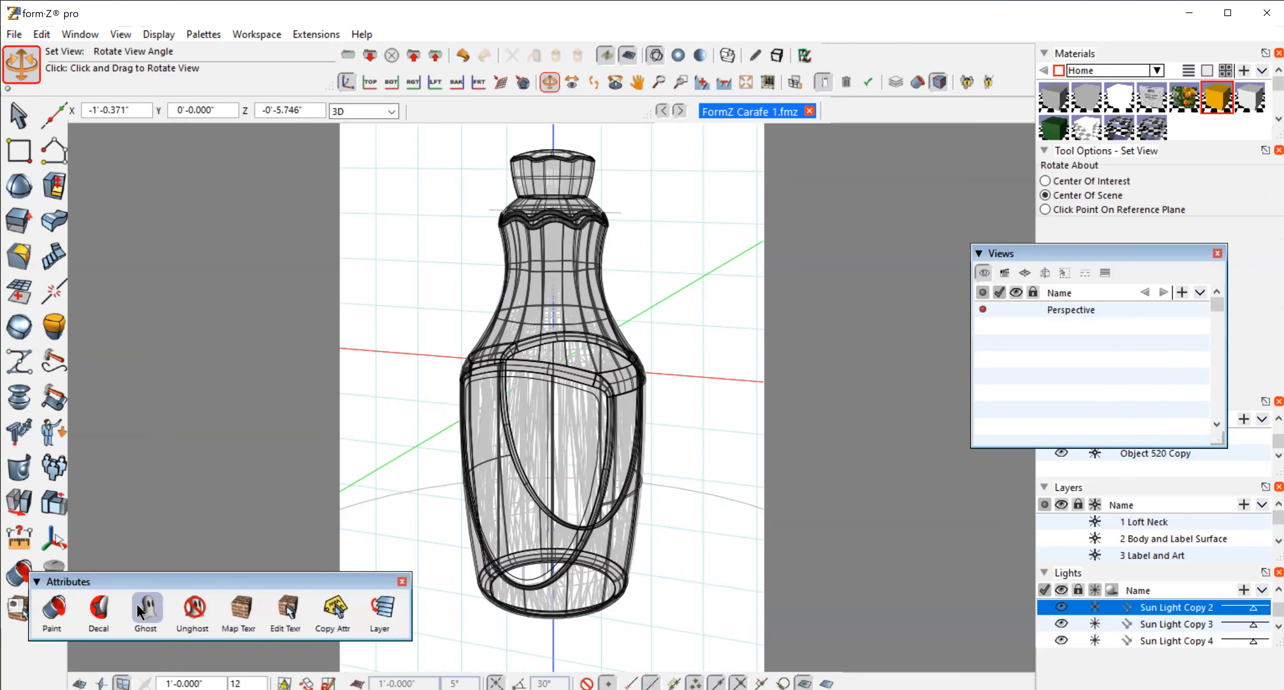
mouse_move(19, 572)
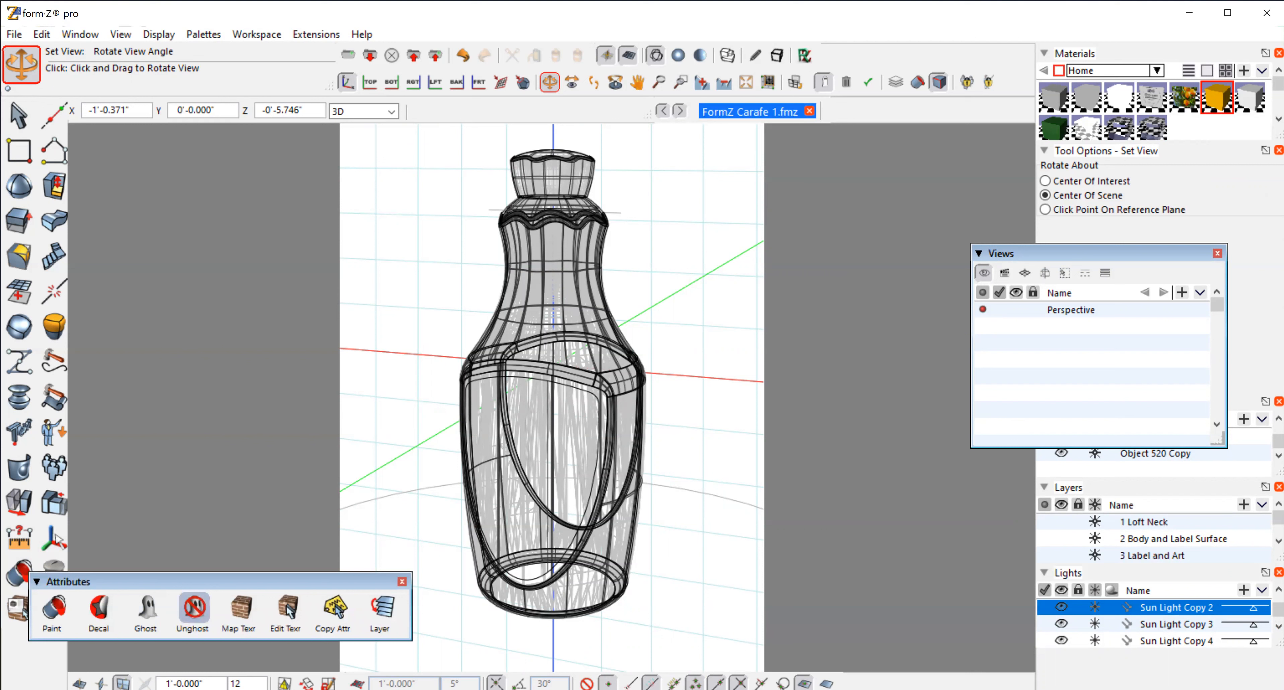
click(194, 608)
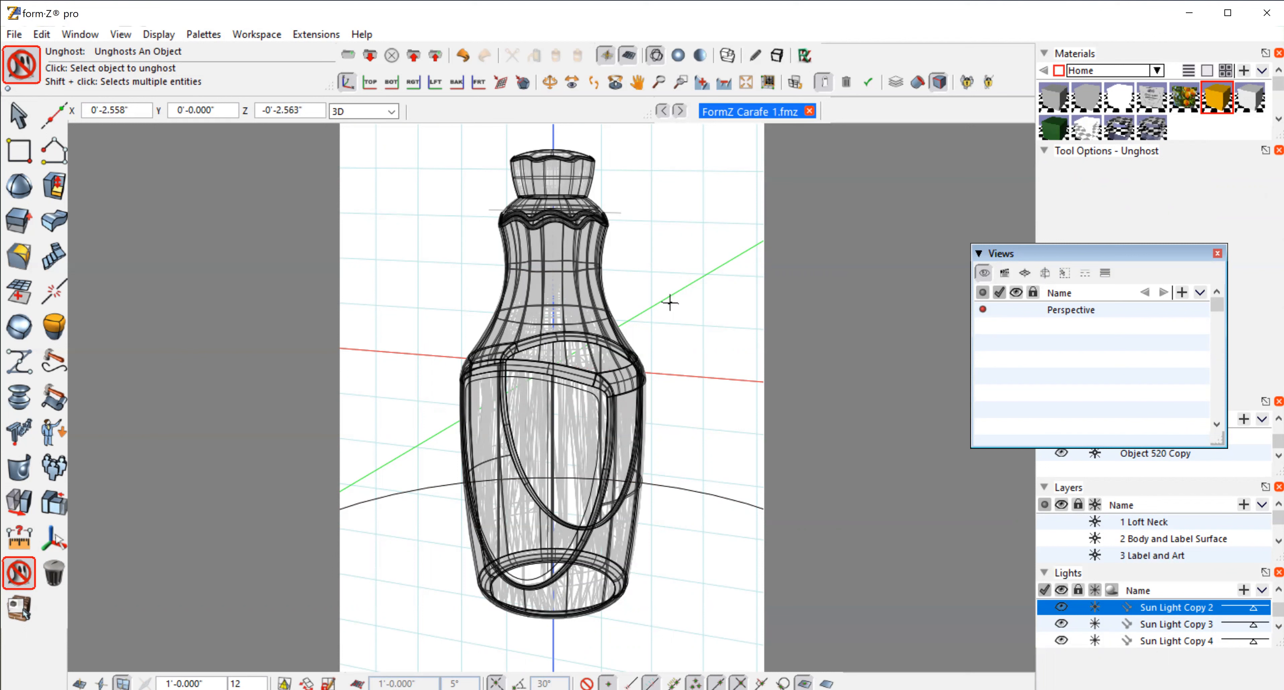
- Check the shadow intensity and reflectivity of the ground material's Catcher reflection, and render the carafe with RenderZone
double_click(1088, 129)
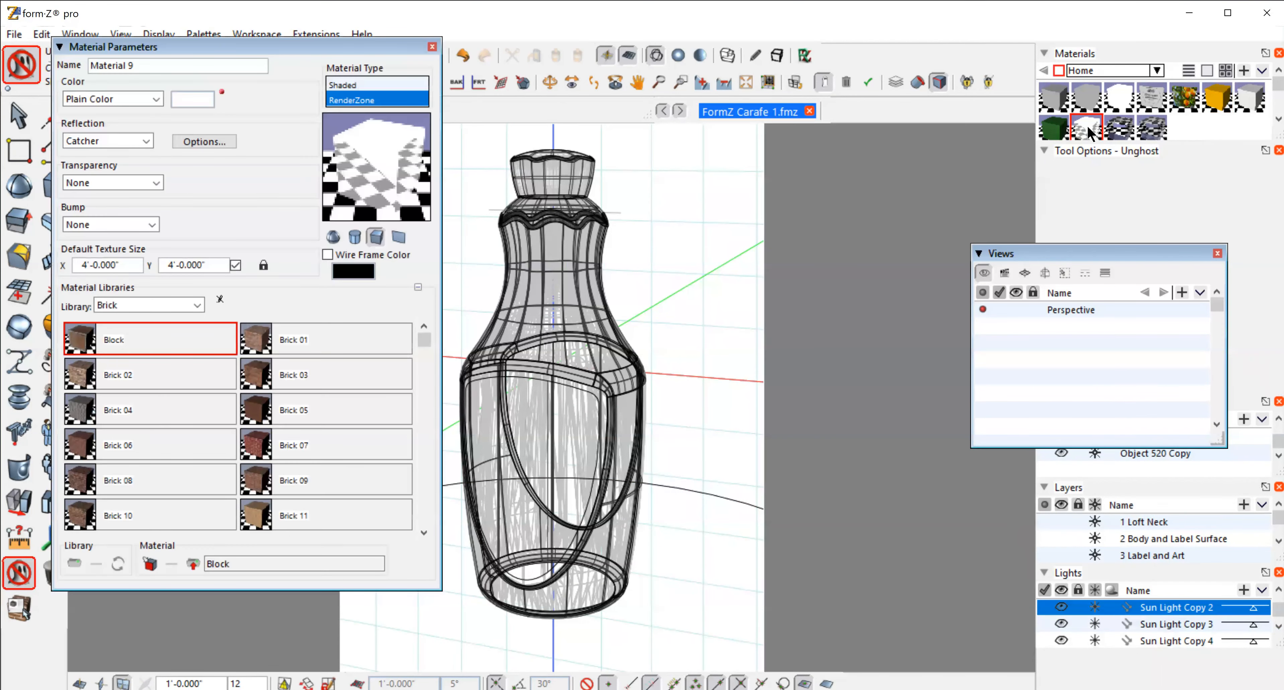
click(146, 142)
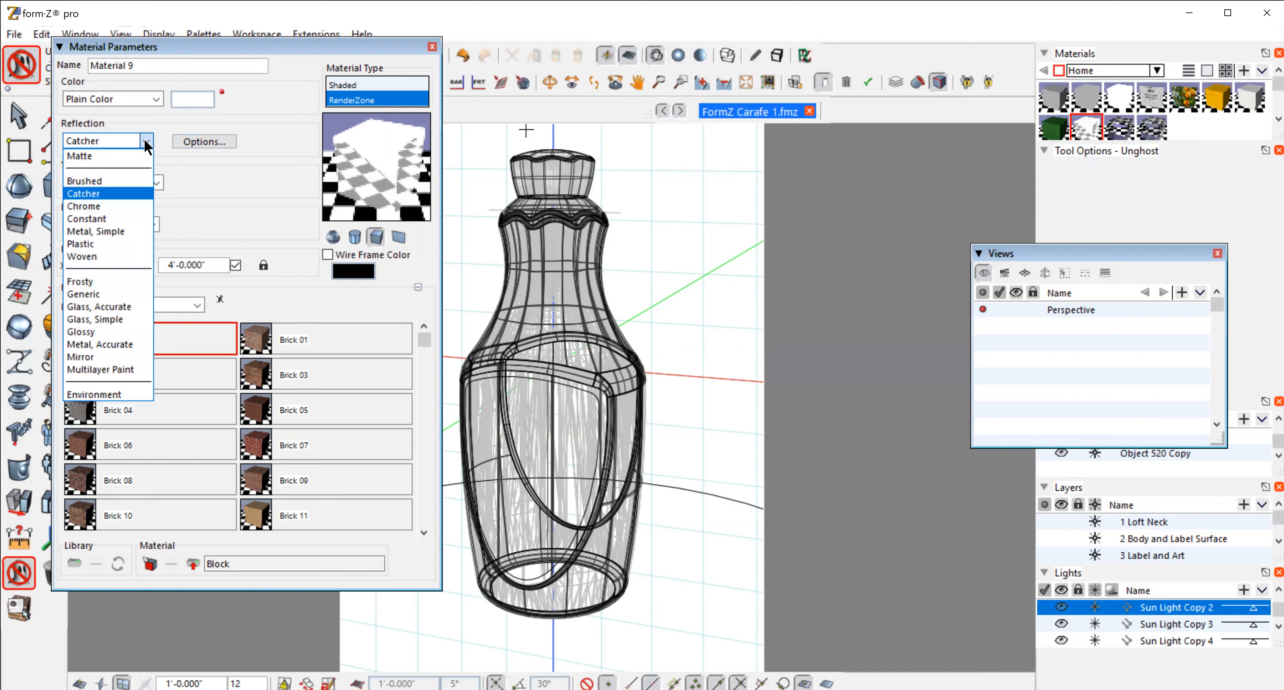
click(83, 194)
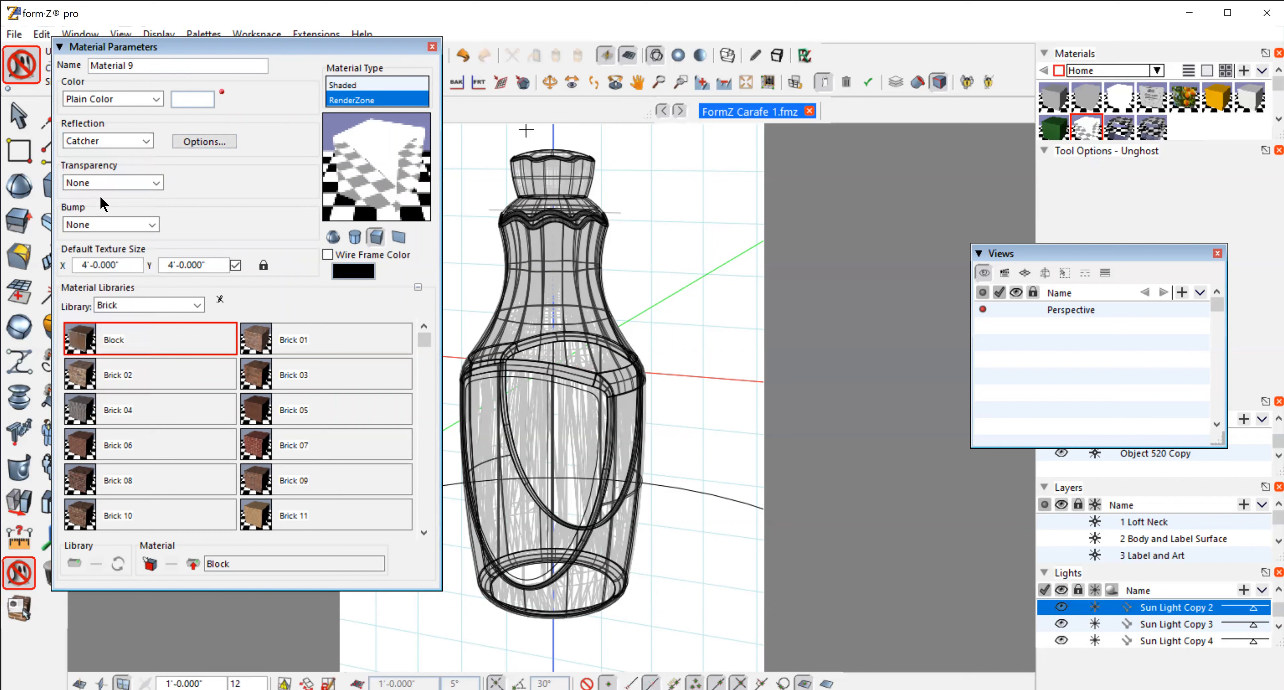
click(202, 142)
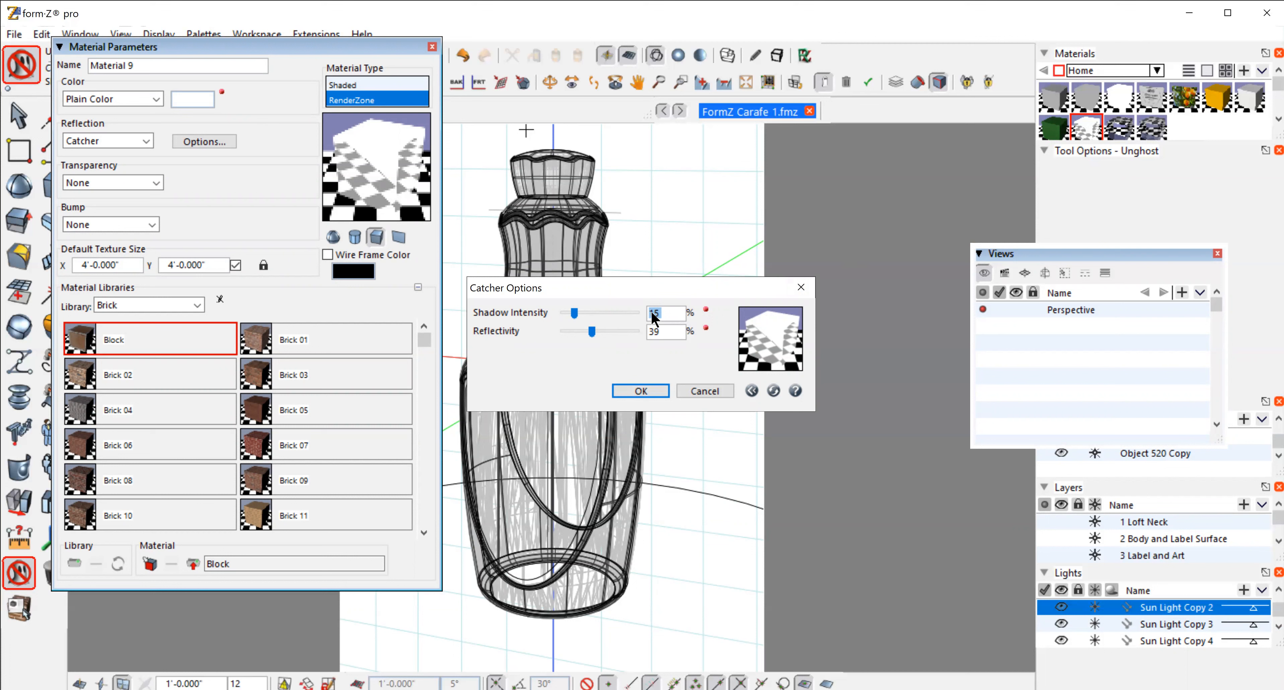
click(638, 390)
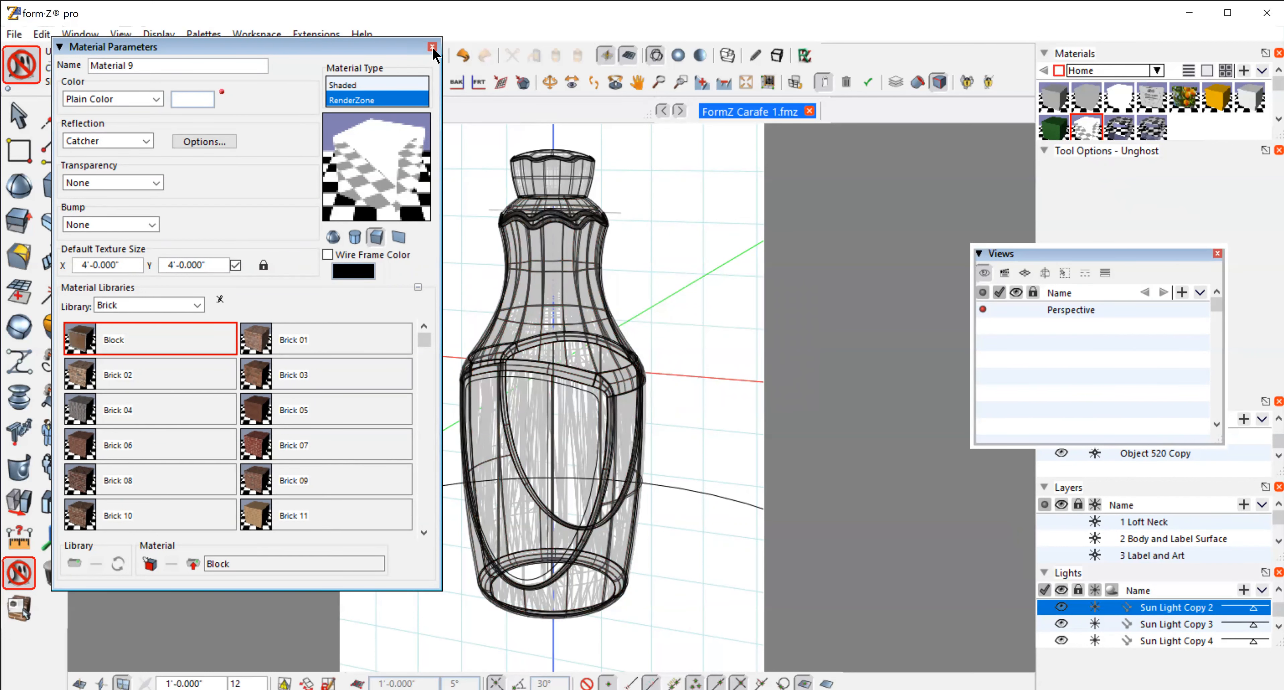
click(432, 47)
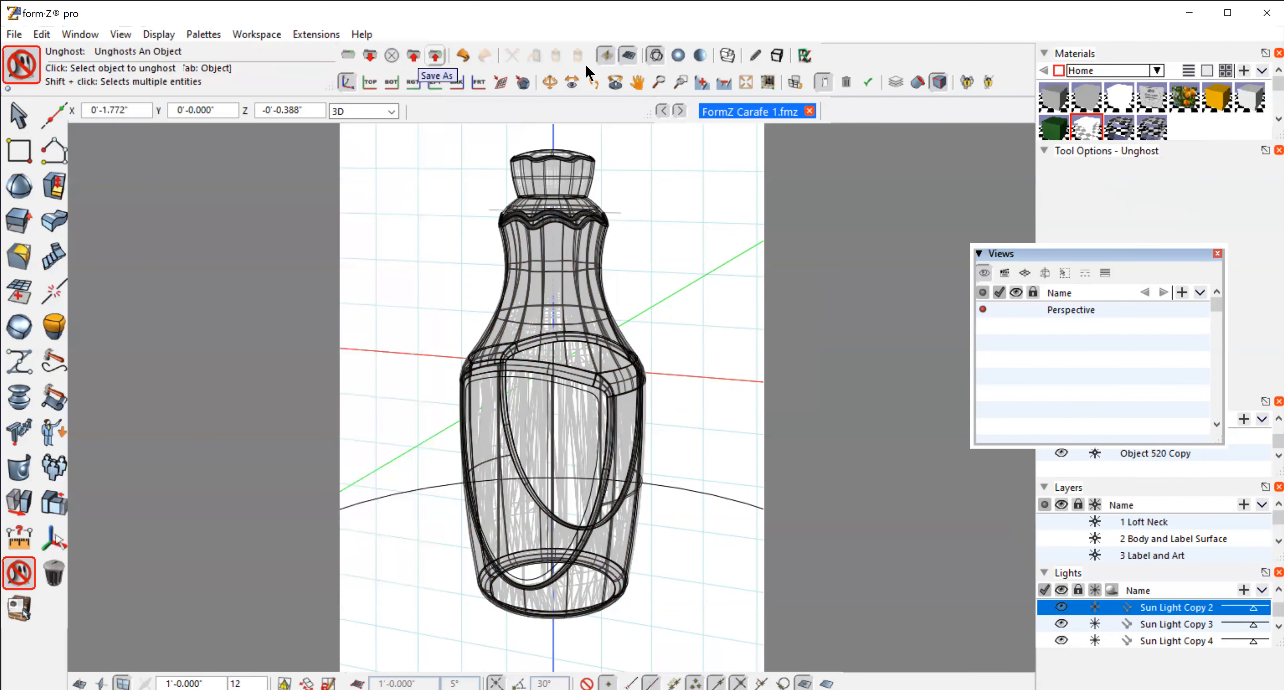
click(805, 54)
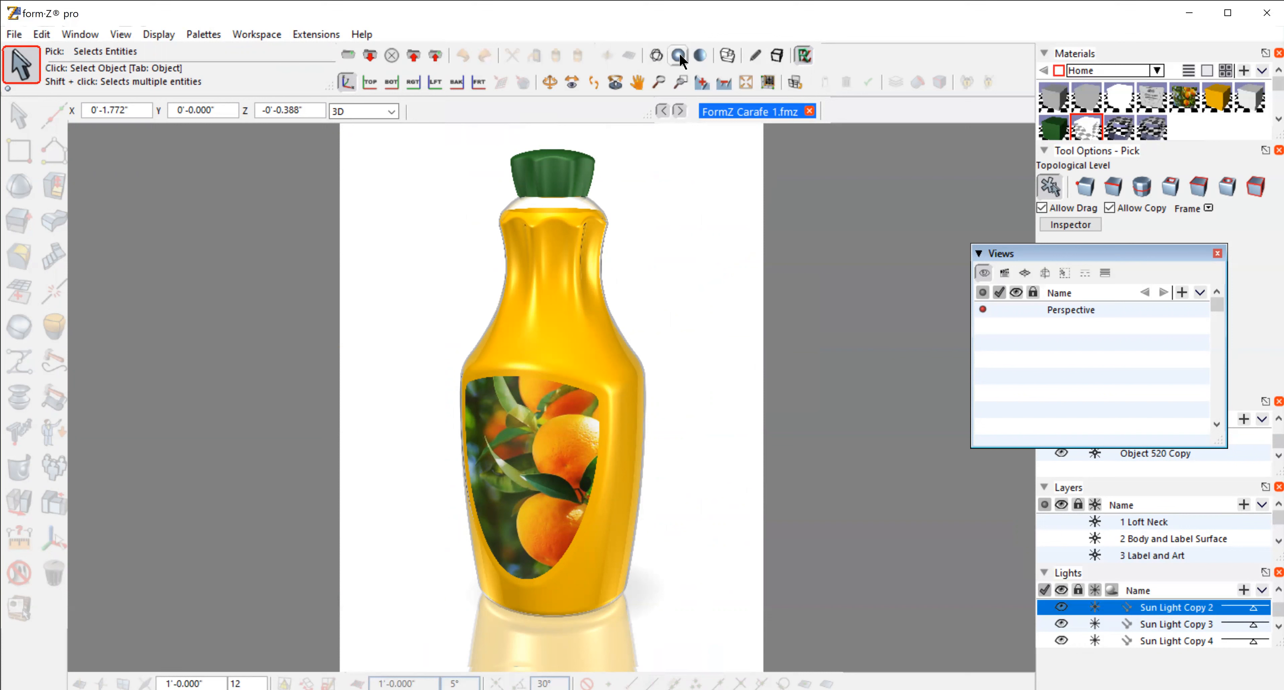
- Set the ground material's Catcher reflectivity to 20% and render the carafe again with RenderZone
click(699, 59)
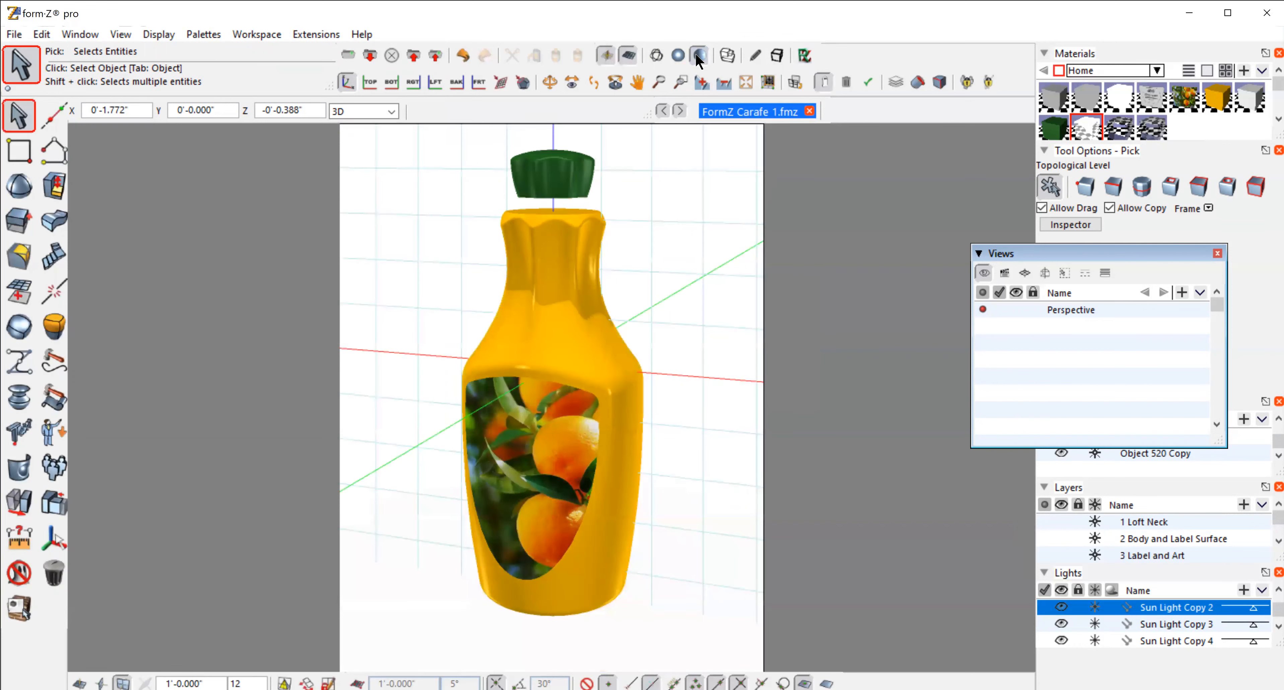
double_click(1086, 131)
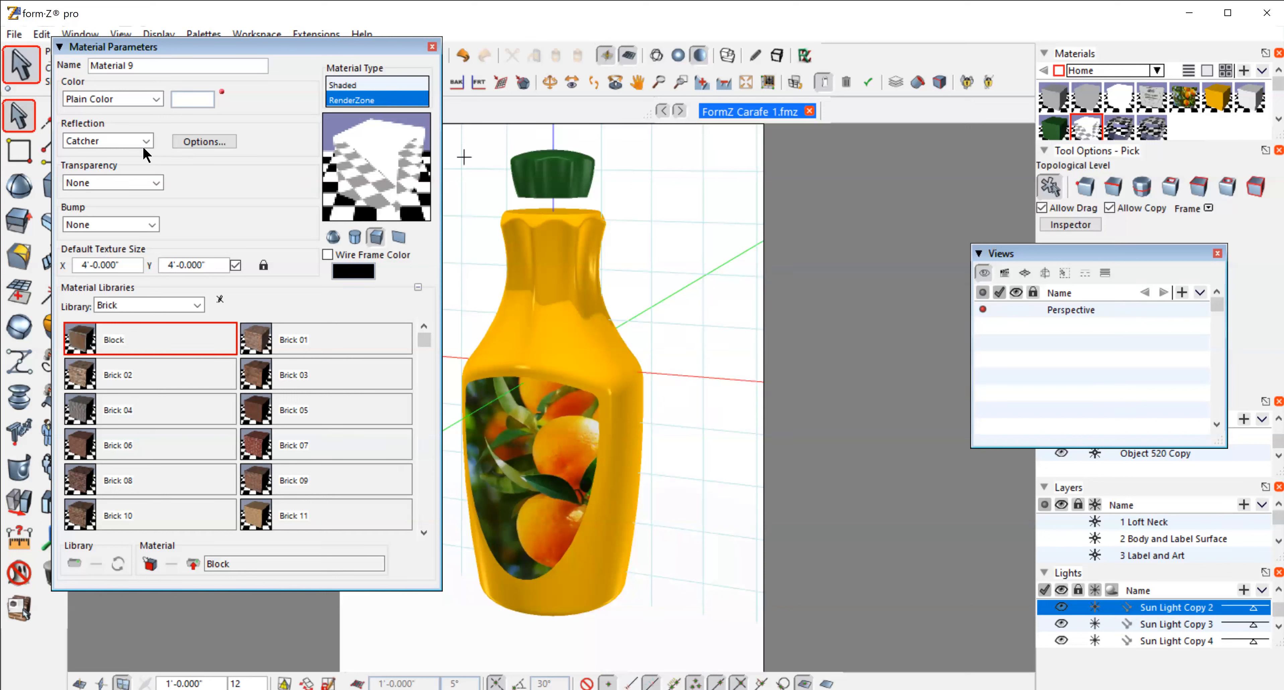
click(204, 142)
drag(583, 329, 582, 329)
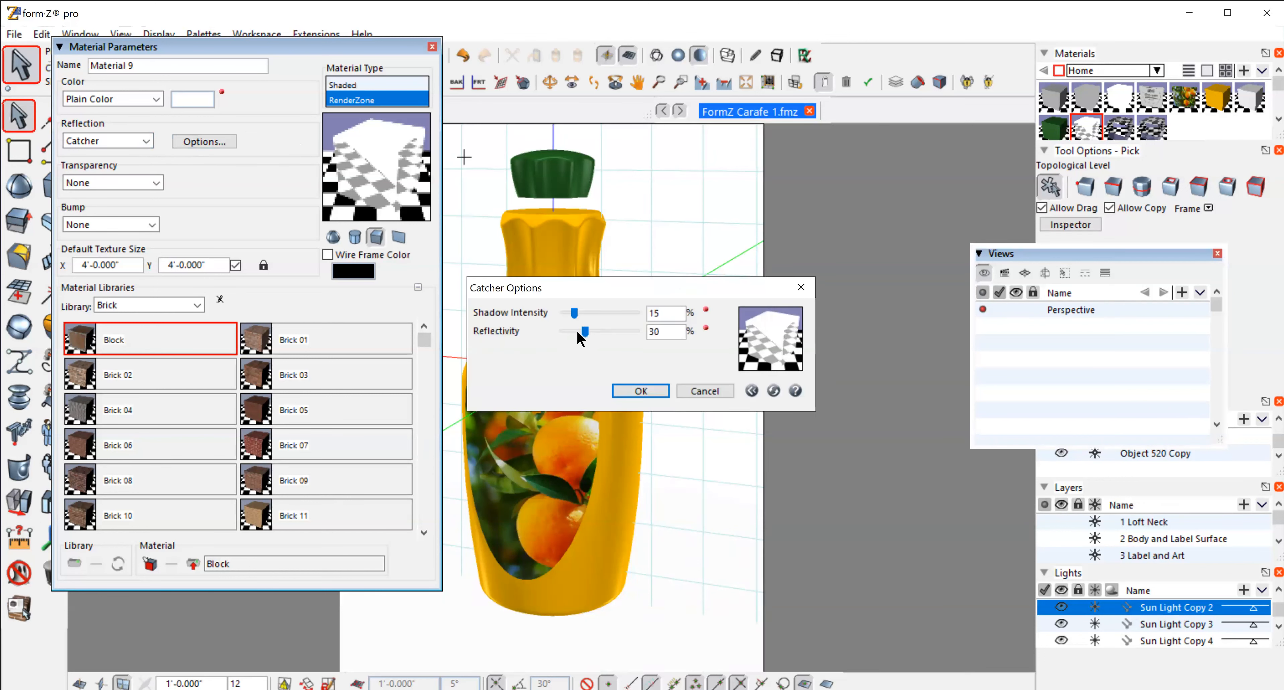
click(577, 329)
click(641, 391)
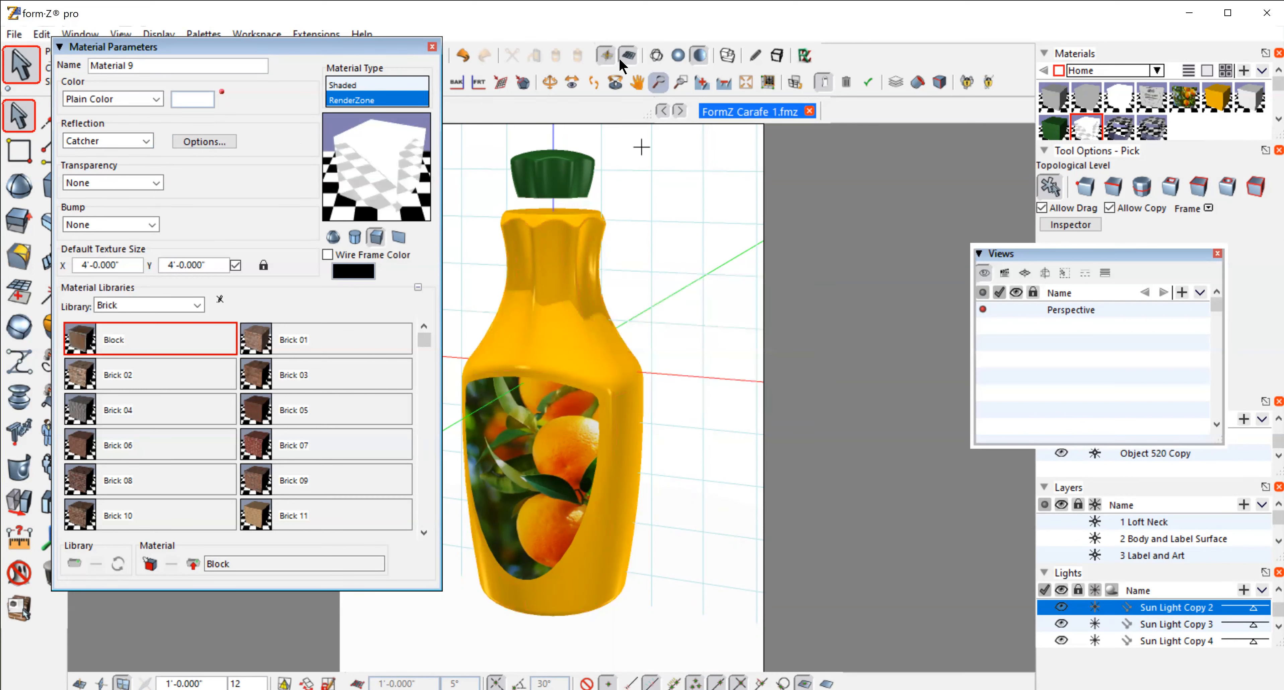
click(432, 47)
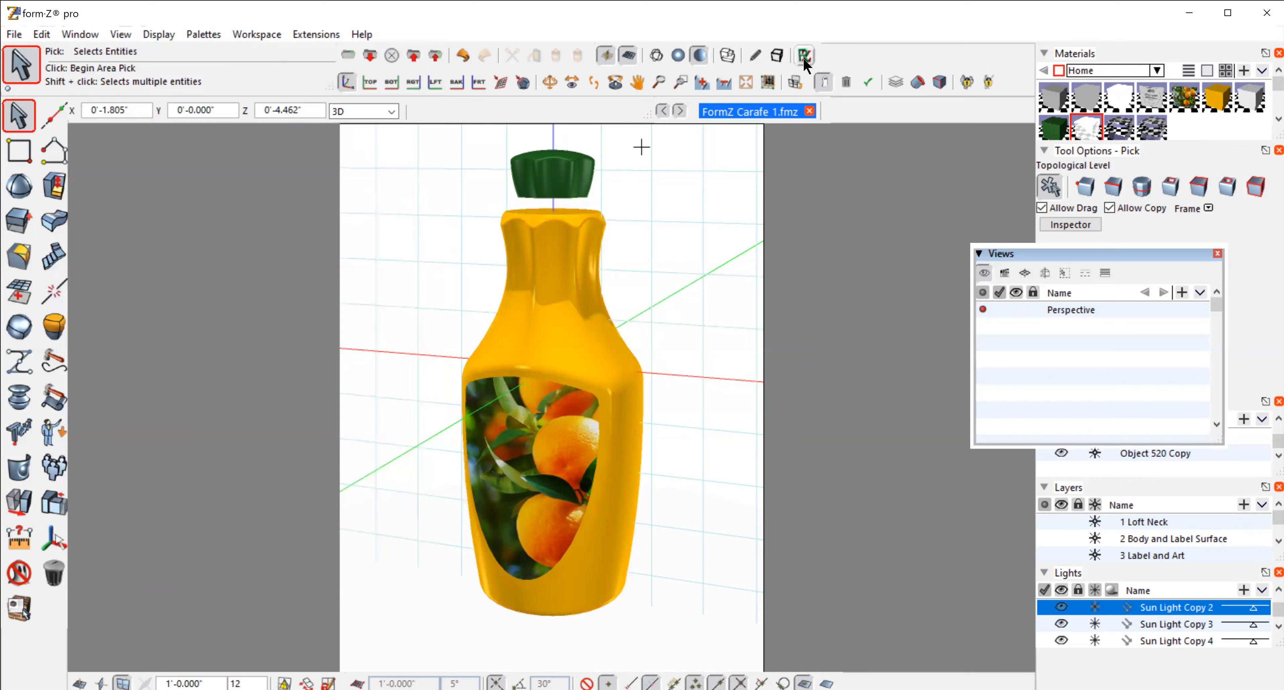
click(804, 55)
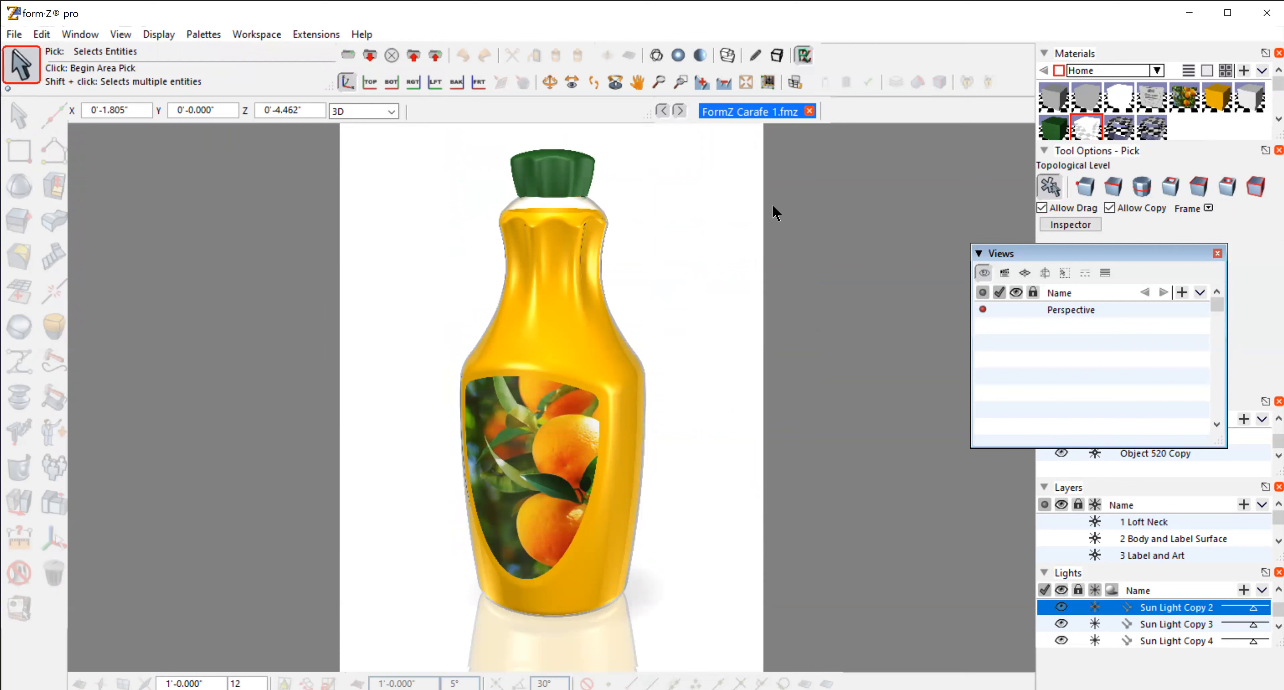
- Set the ground material's Catcher shadow intensity to 33% and rerender the carafe with RenderZone
click(698, 55)
double_click(1087, 129)
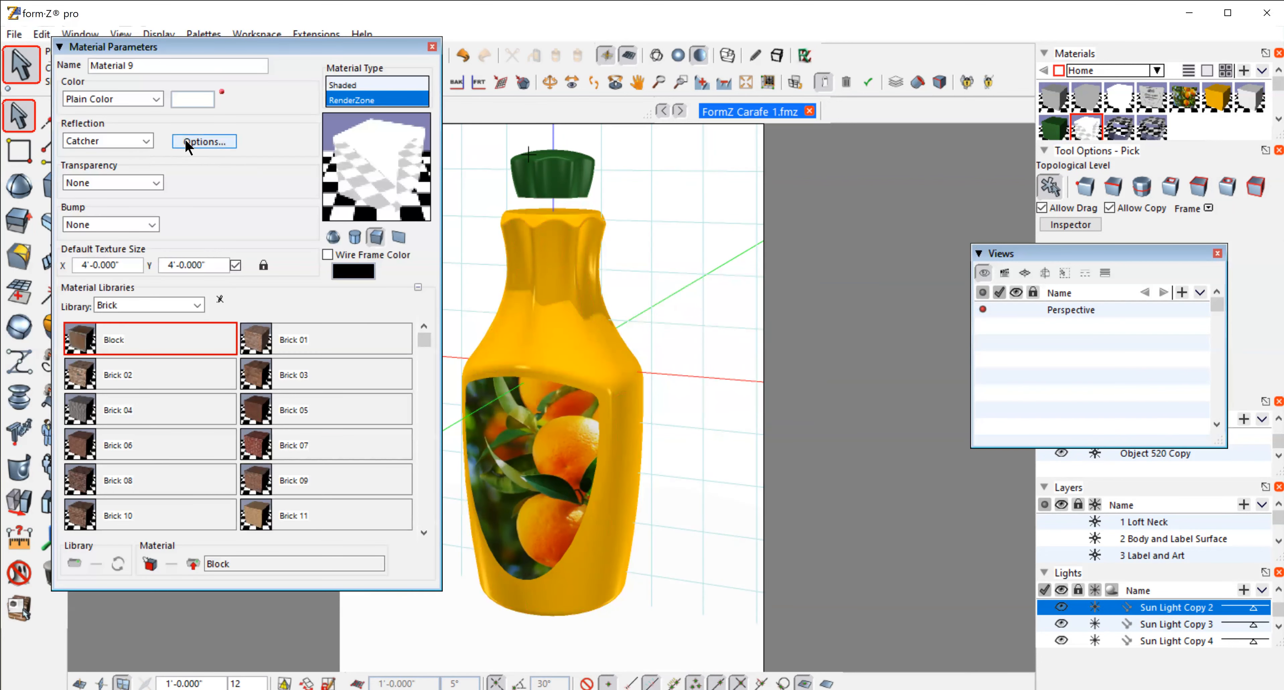
click(199, 142)
drag(583, 311, 588, 311)
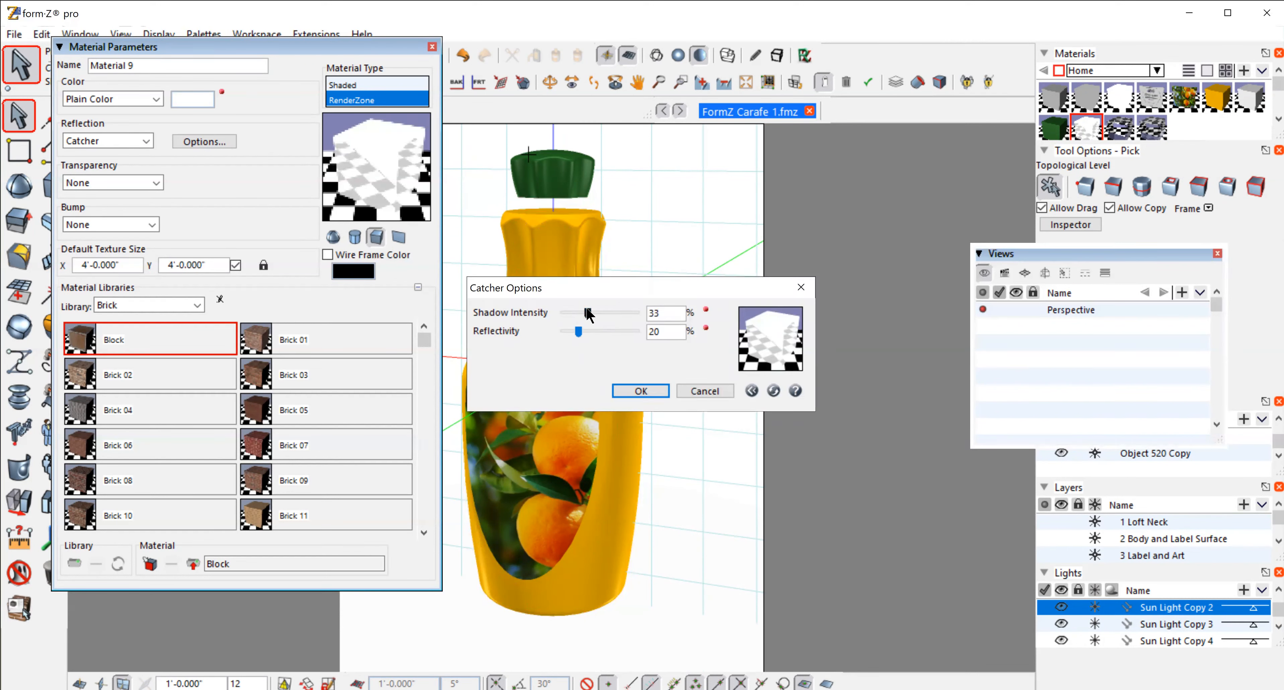
click(641, 390)
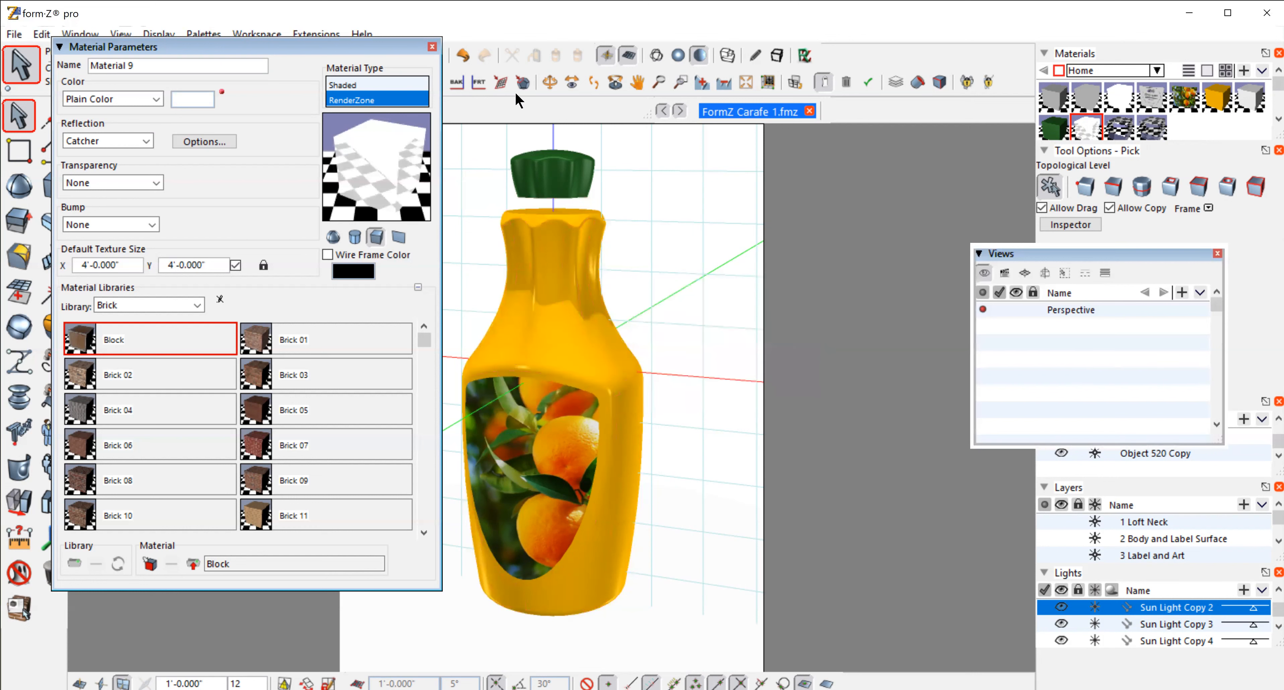
click(431, 46)
click(802, 53)
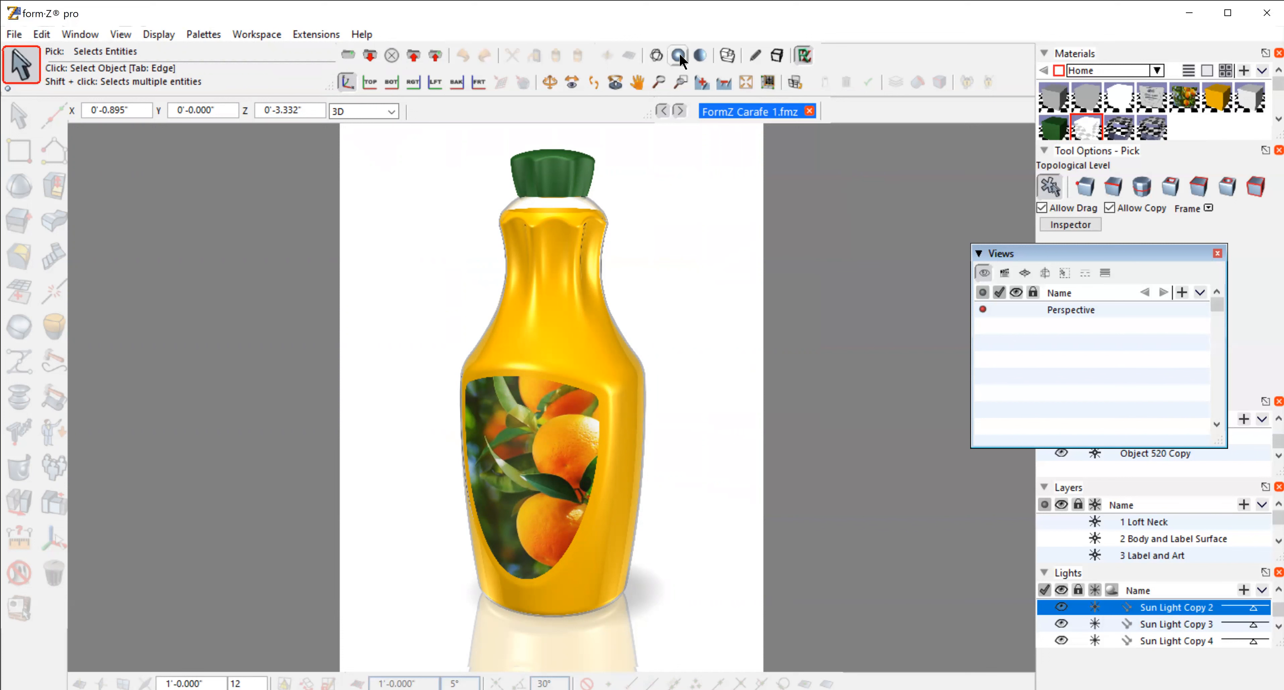
- Turn on shadow casting for the green cap and render the carafe with RenderZone
click(701, 60)
click(551, 163)
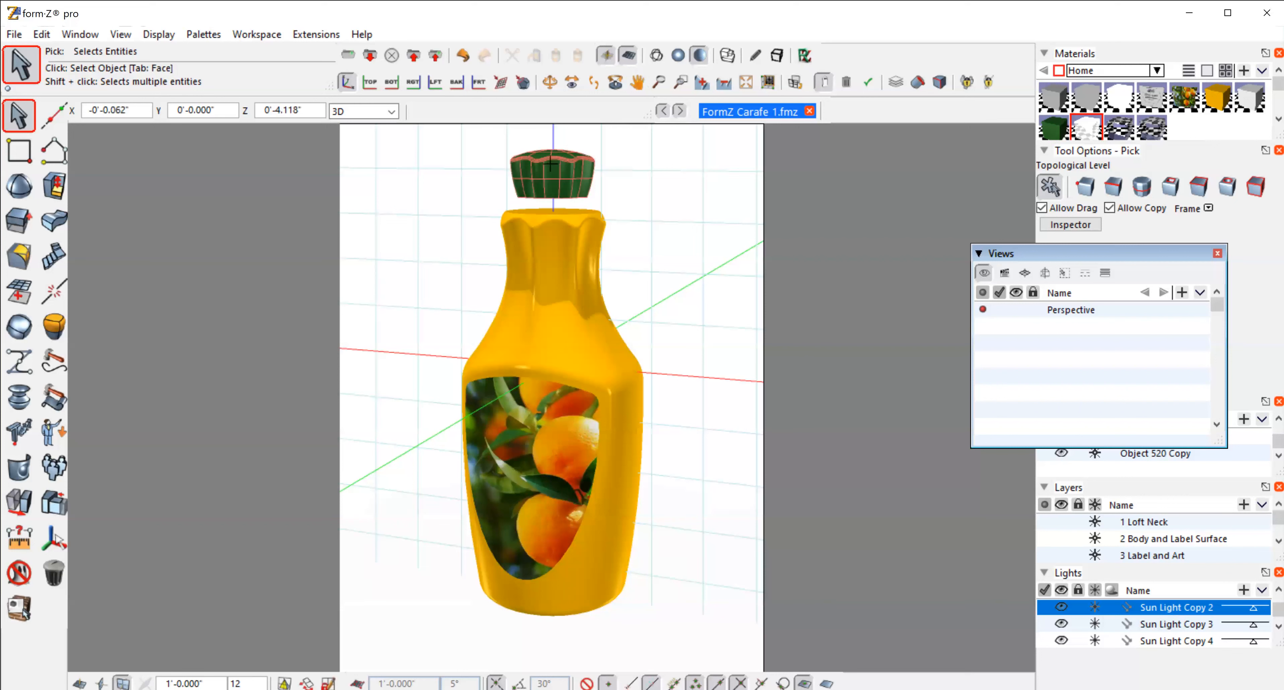
click(551, 166)
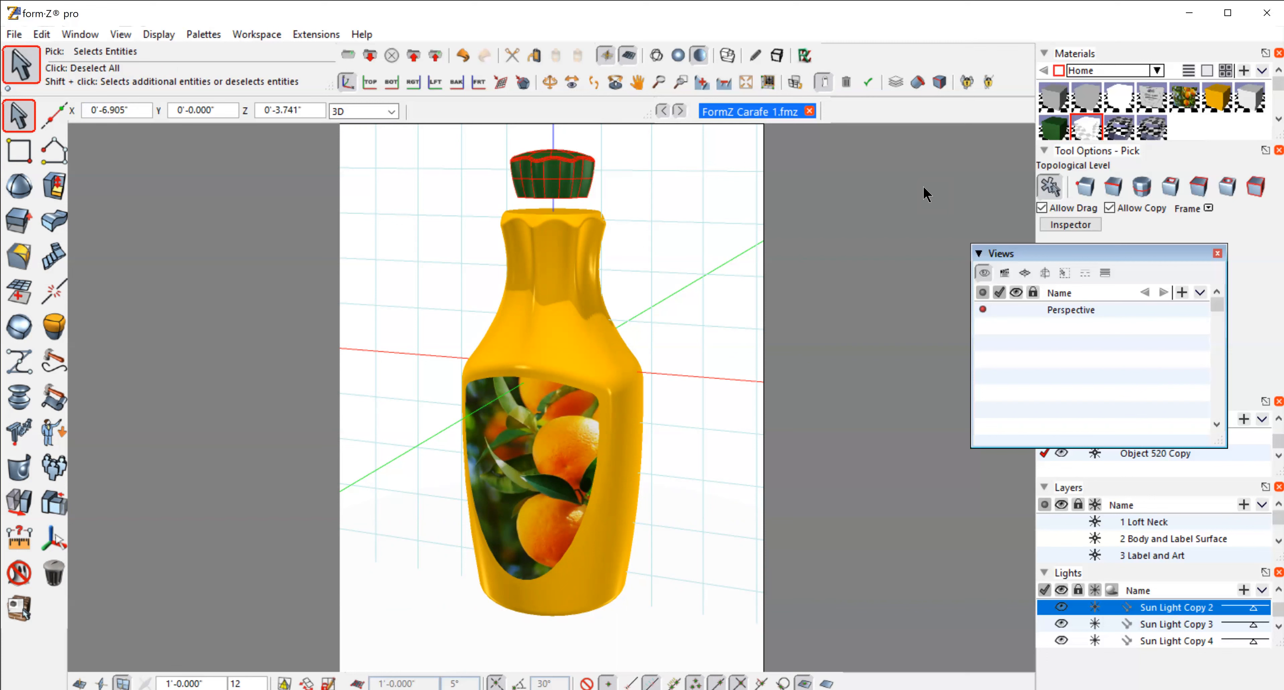
click(1075, 224)
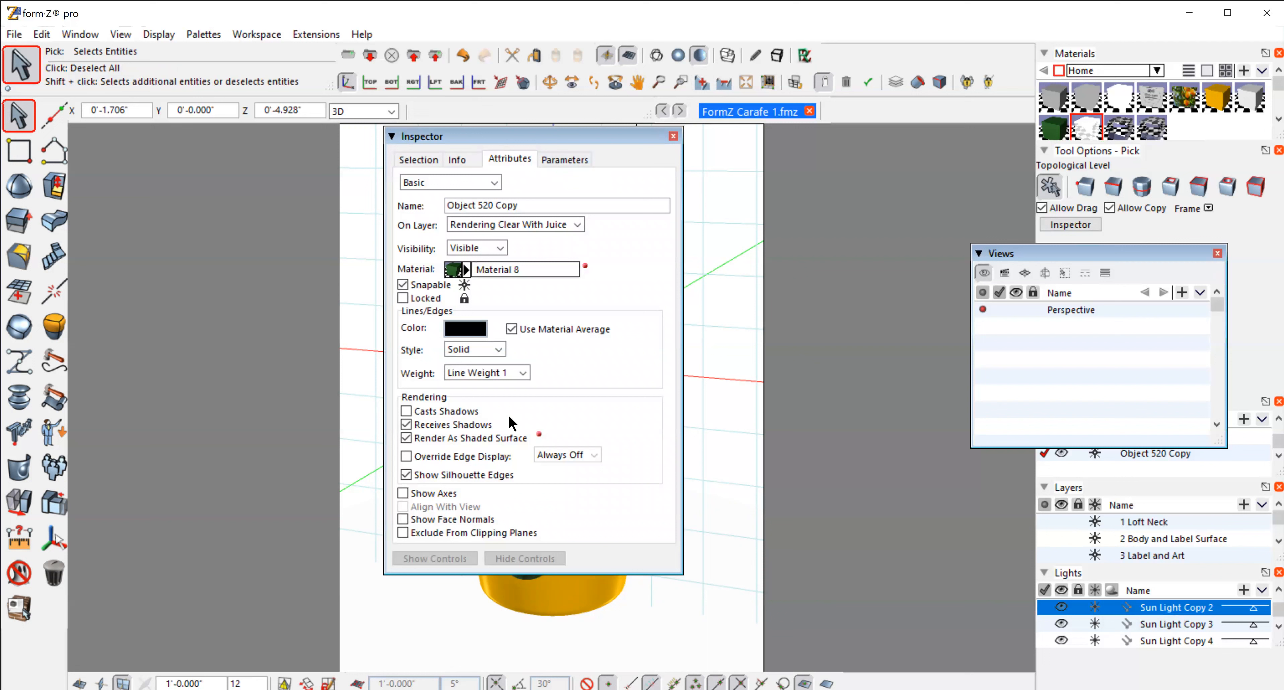
click(404, 410)
click(672, 136)
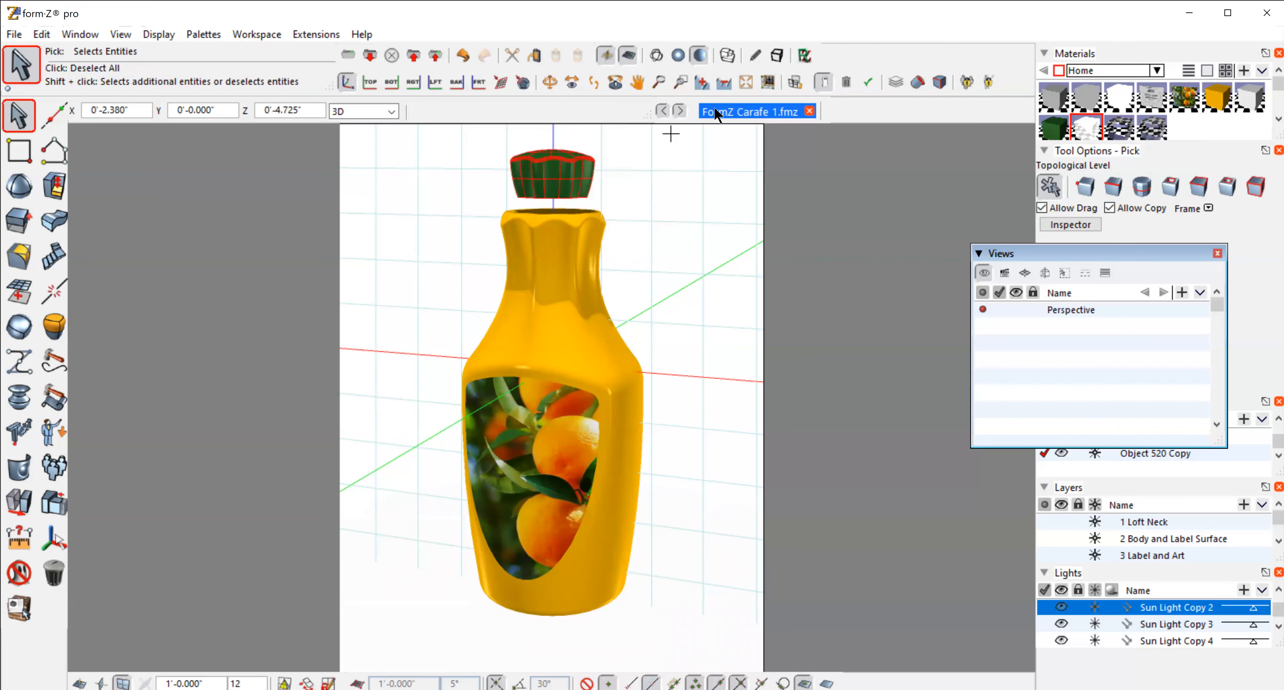
click(801, 54)
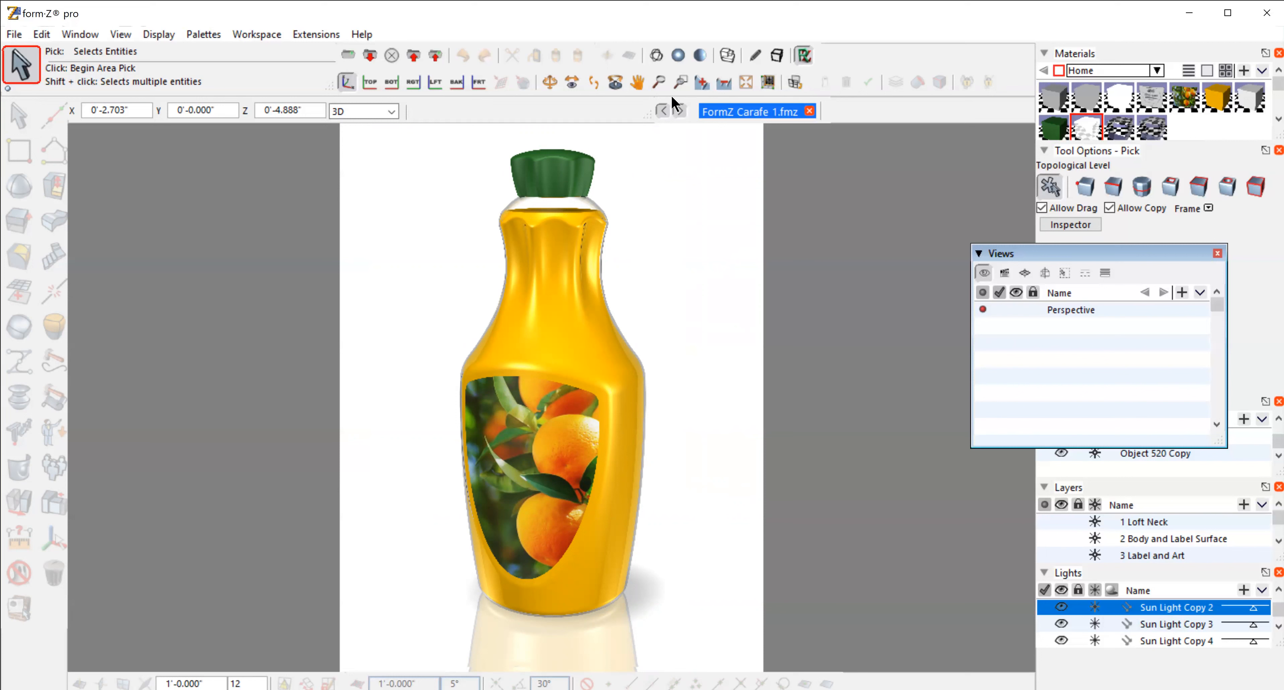
- Undo the cap's shadow casting change in the shaded display and render the carafe again
click(700, 53)
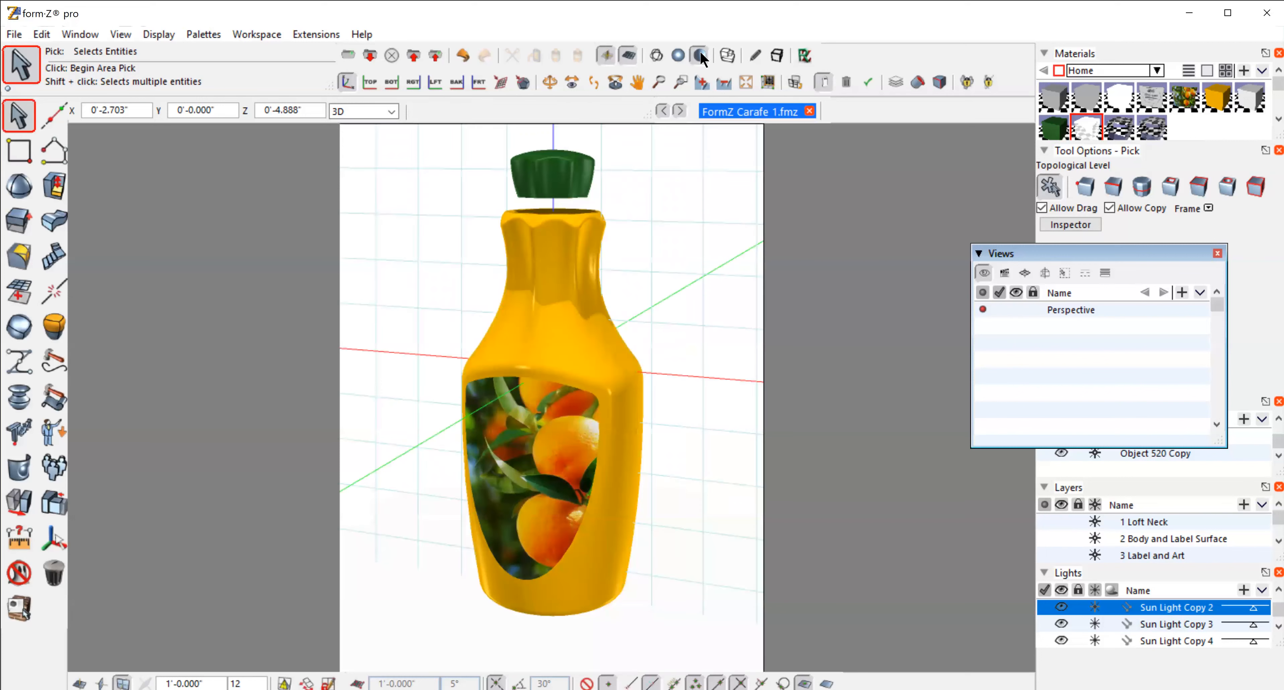
click(41, 33)
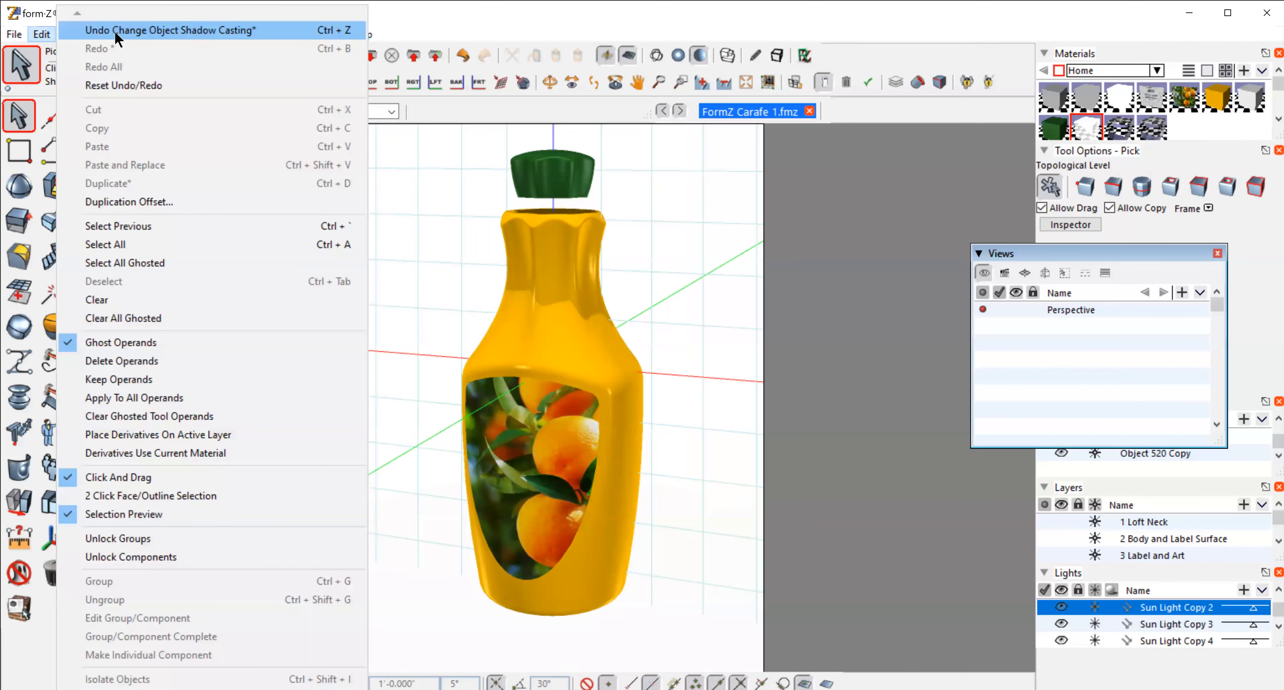
click(115, 32)
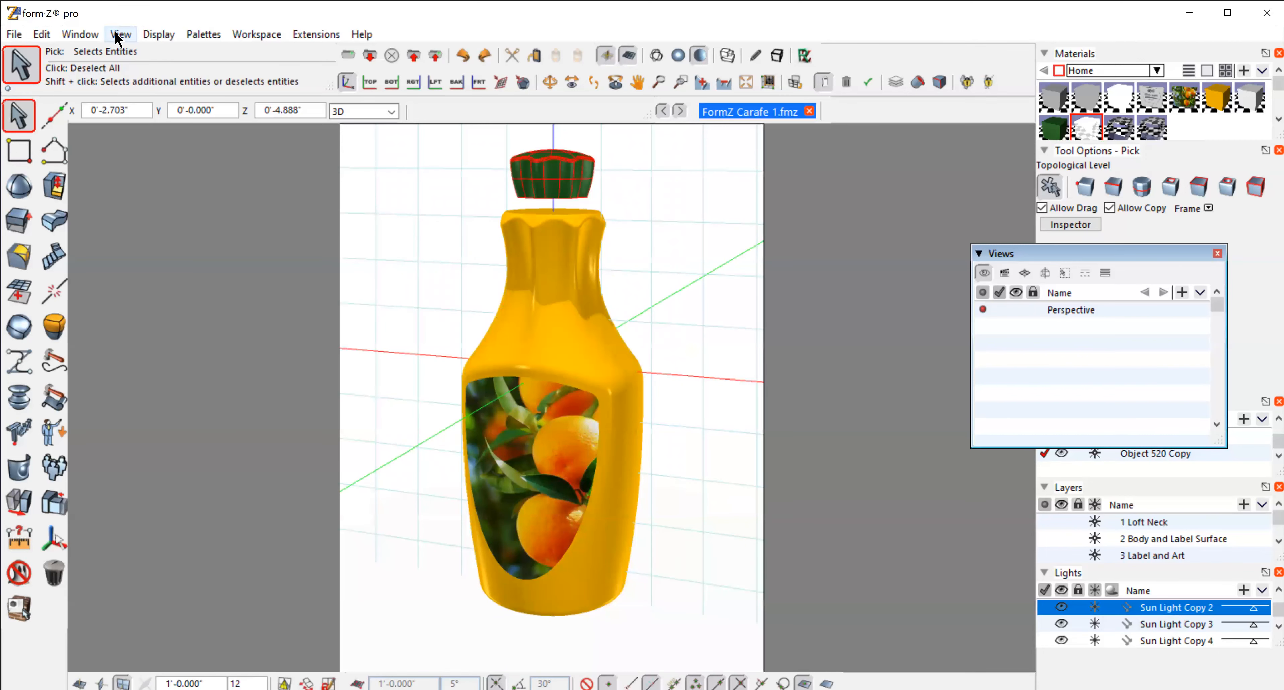
click(803, 54)
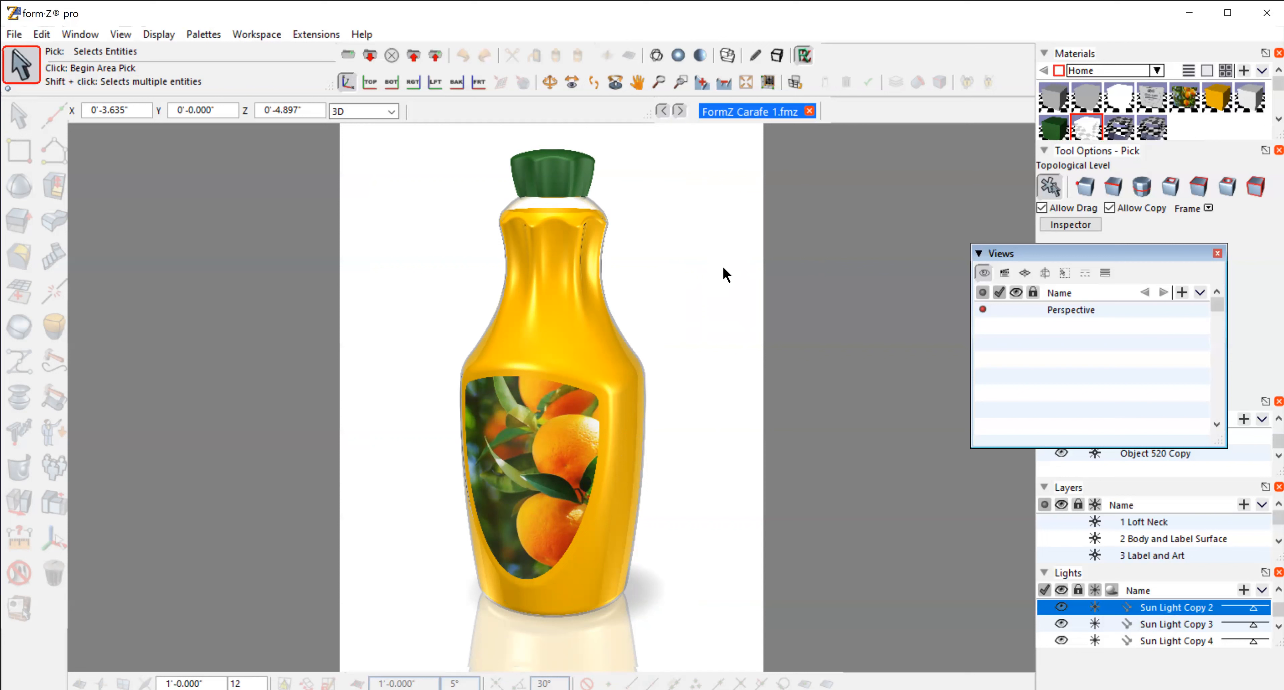
- Set the RenderZone scene background to Gradient and accept its current gradient options
click(146, 38)
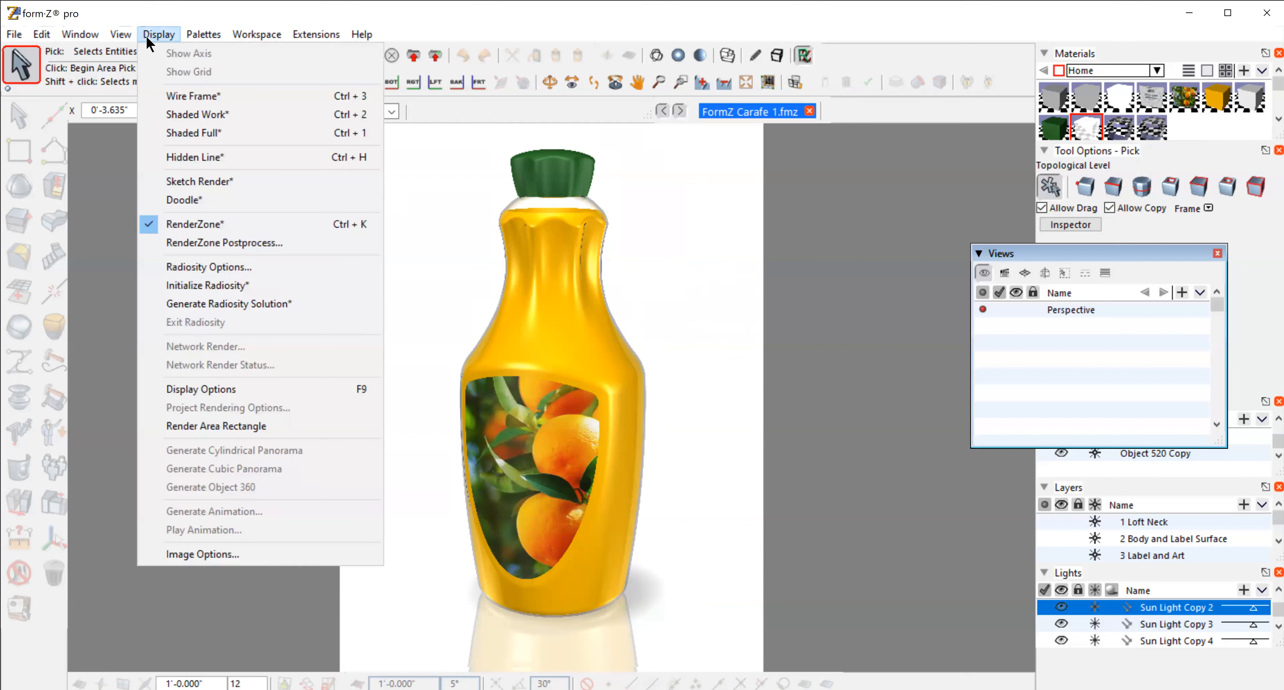
click(197, 387)
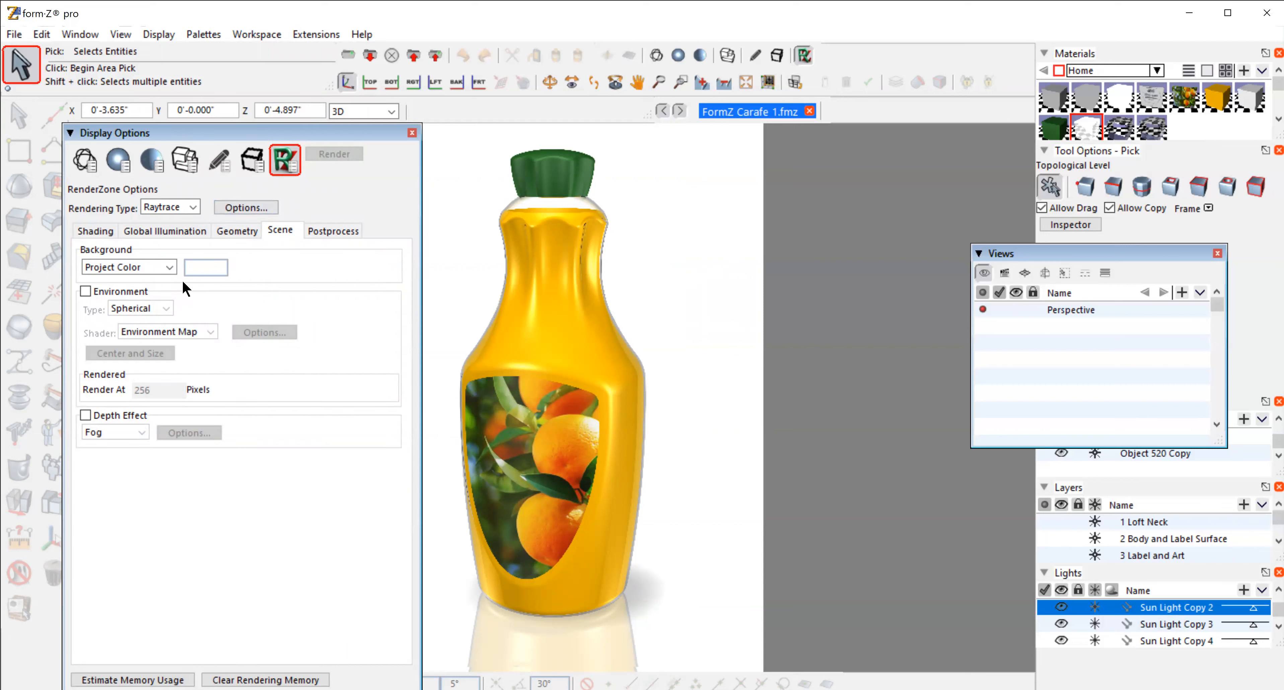
click(171, 267)
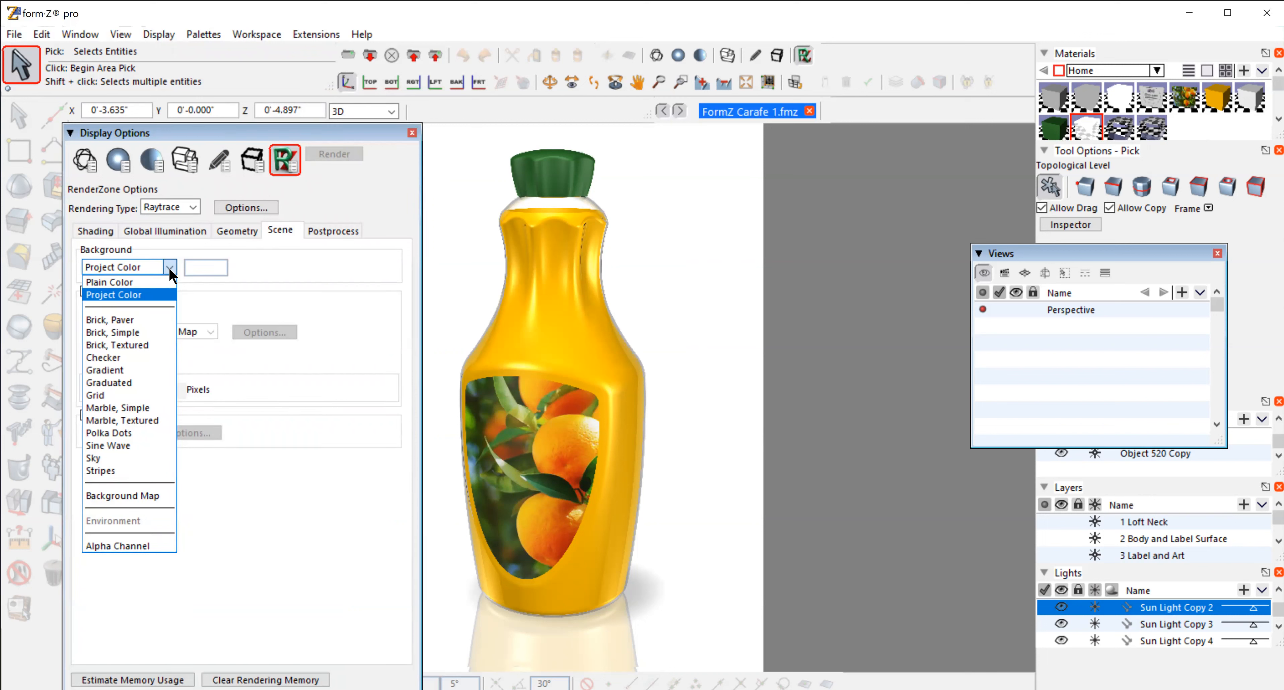
click(107, 372)
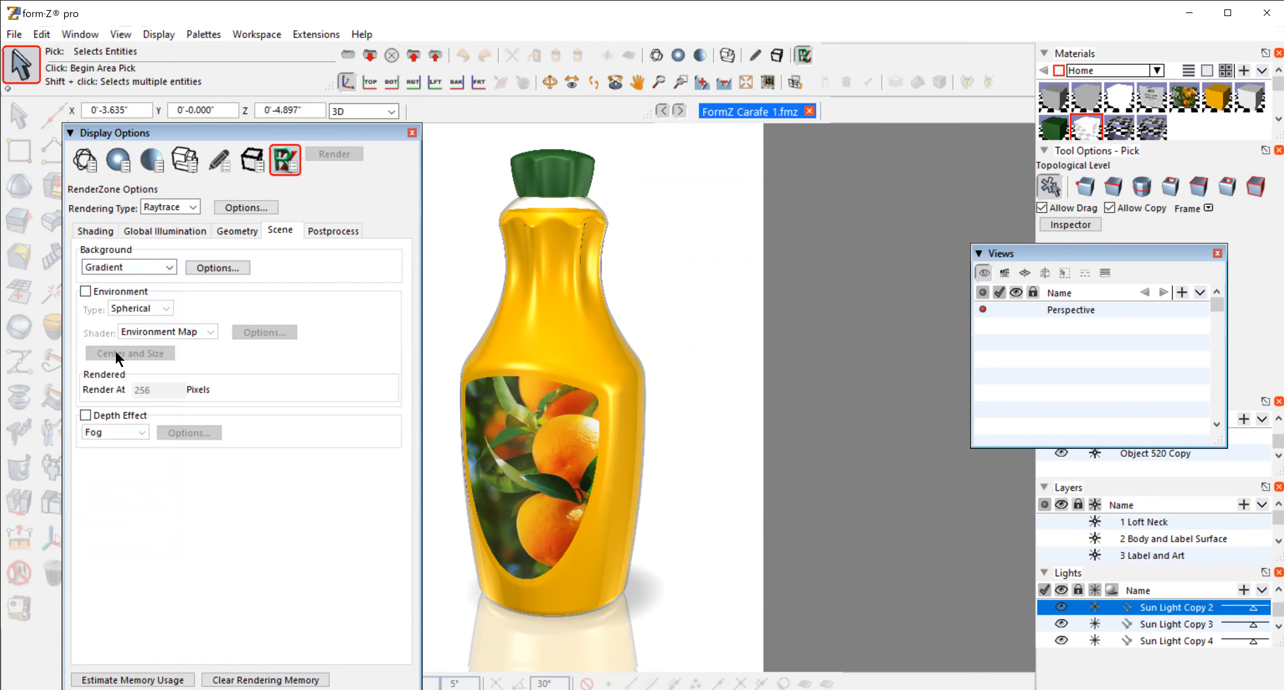
click(215, 268)
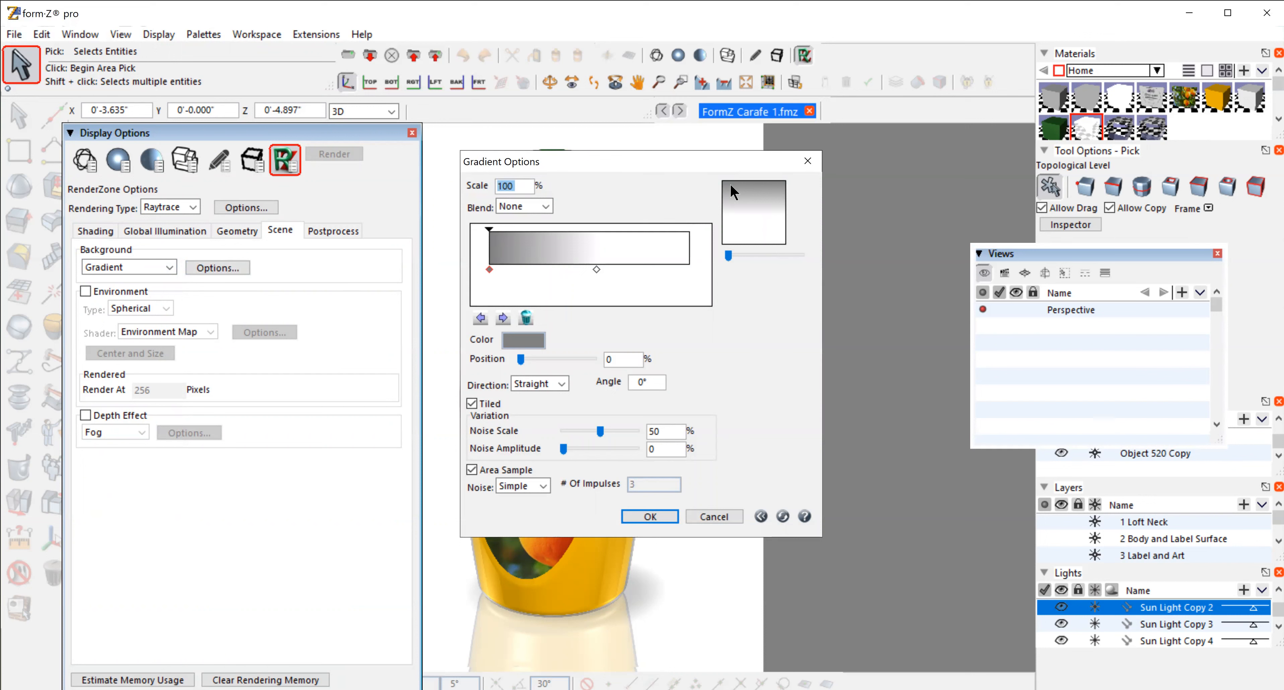
click(663, 516)
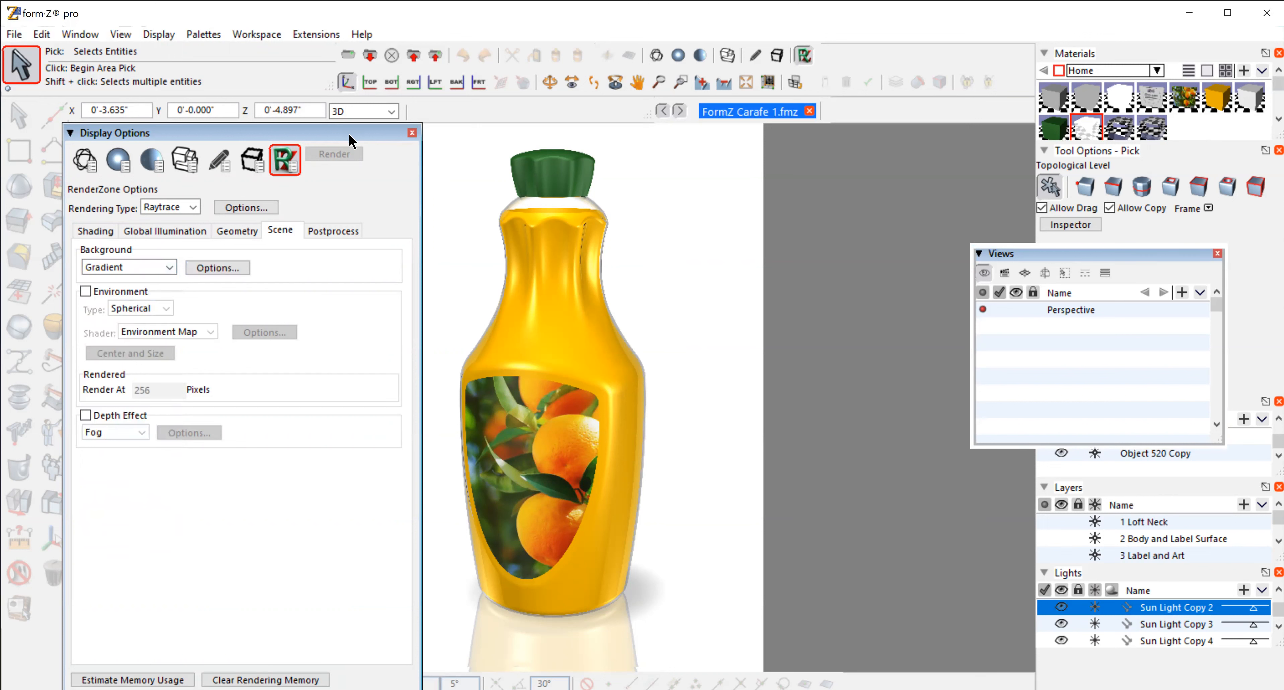
- Turn on automatic updating in the display options to rerender the carafe against the gradient background
drag(348, 132, 334, 30)
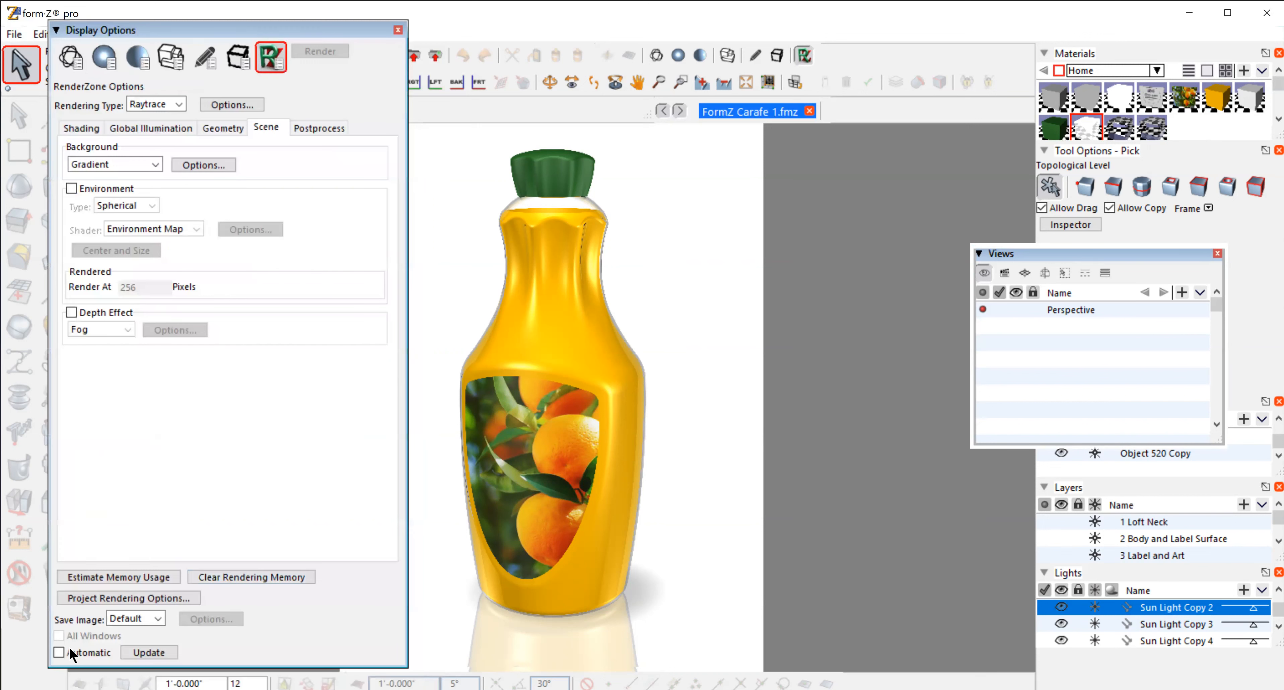
click(56, 651)
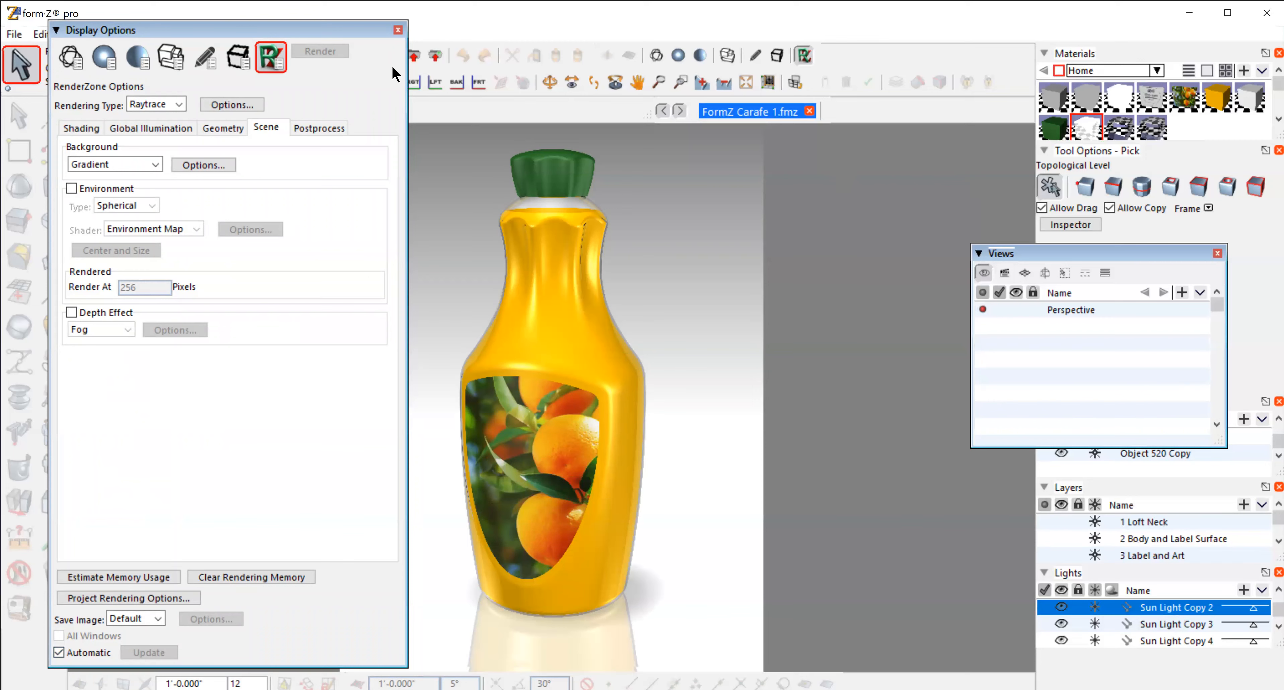
click(397, 31)
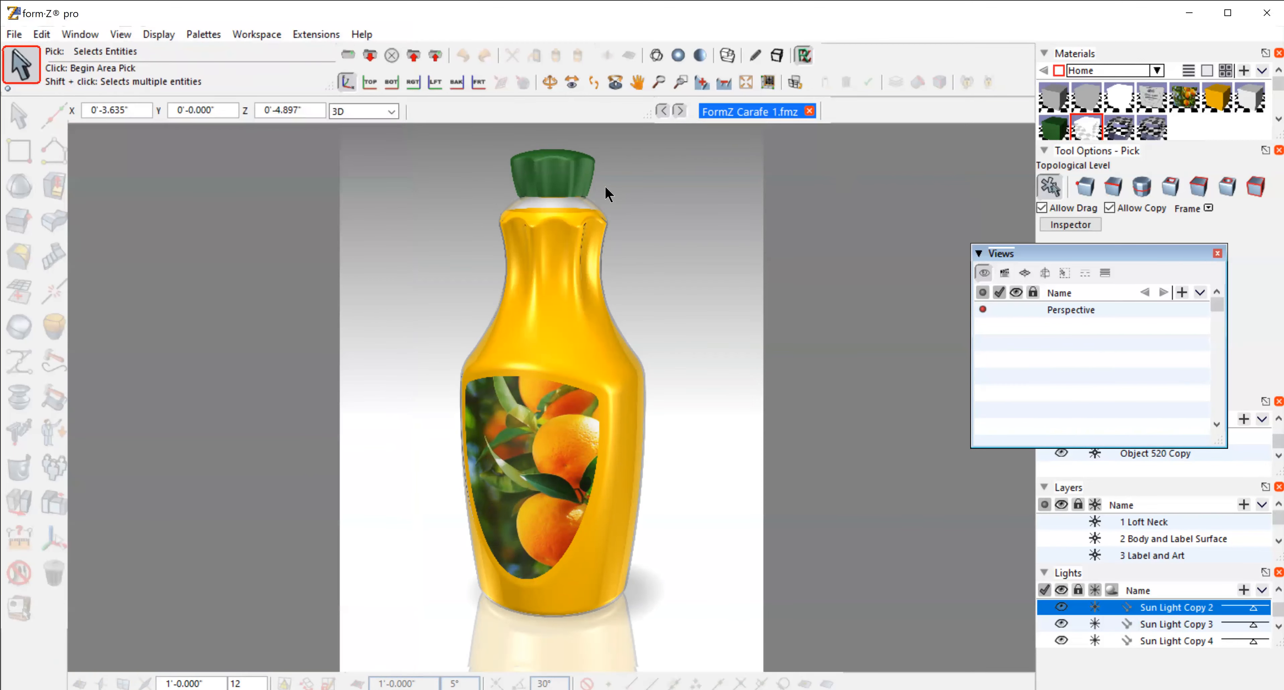